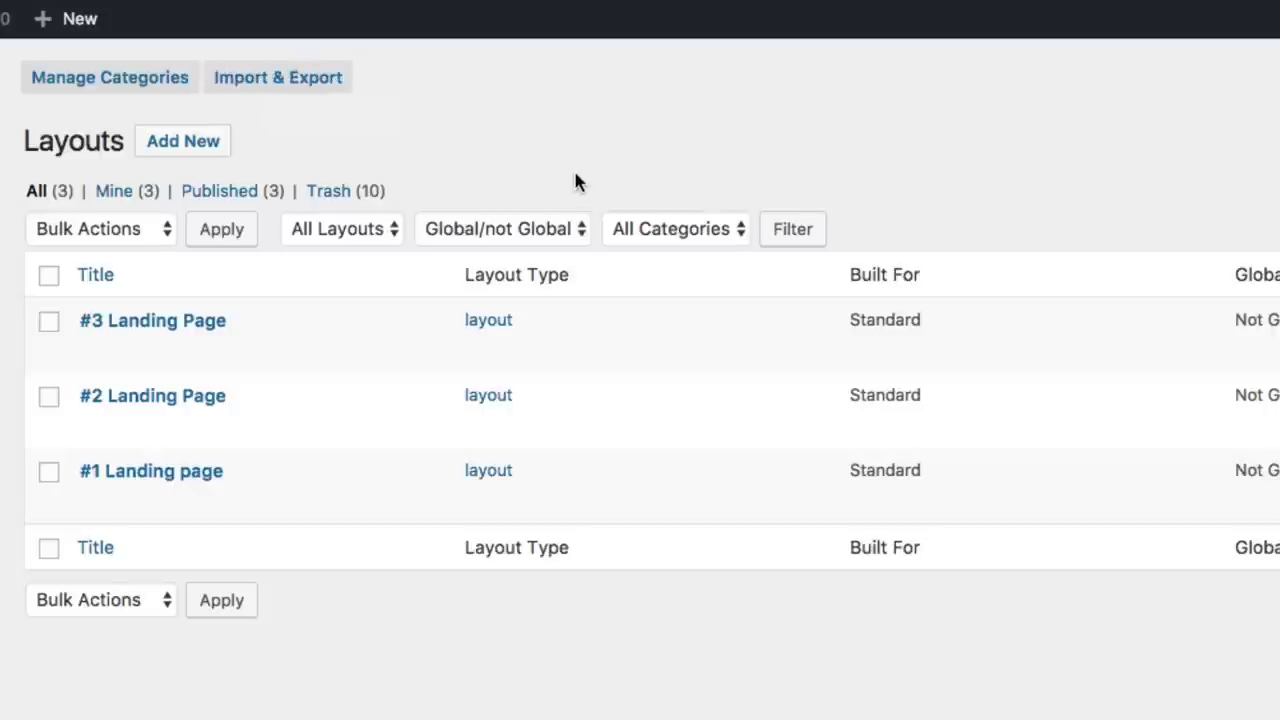
mouse_move(255, 350)
click(108, 82)
click(143, 92)
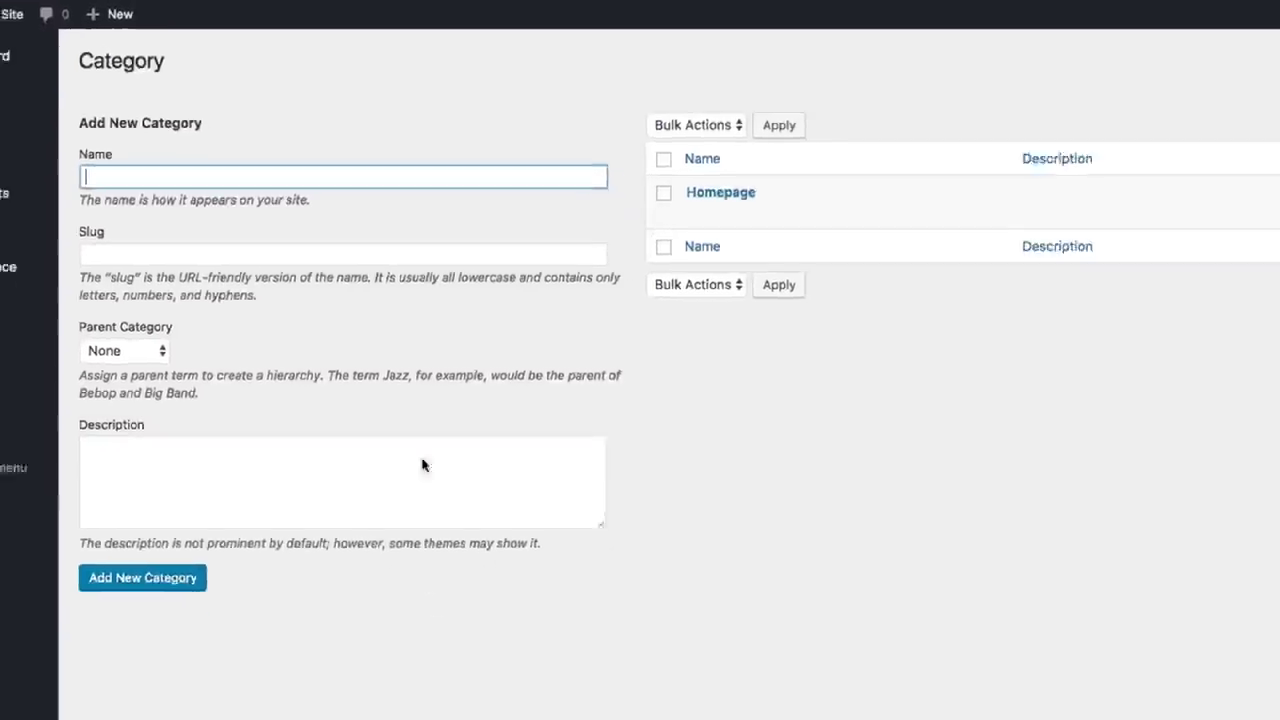
mouse_move(574, 145)
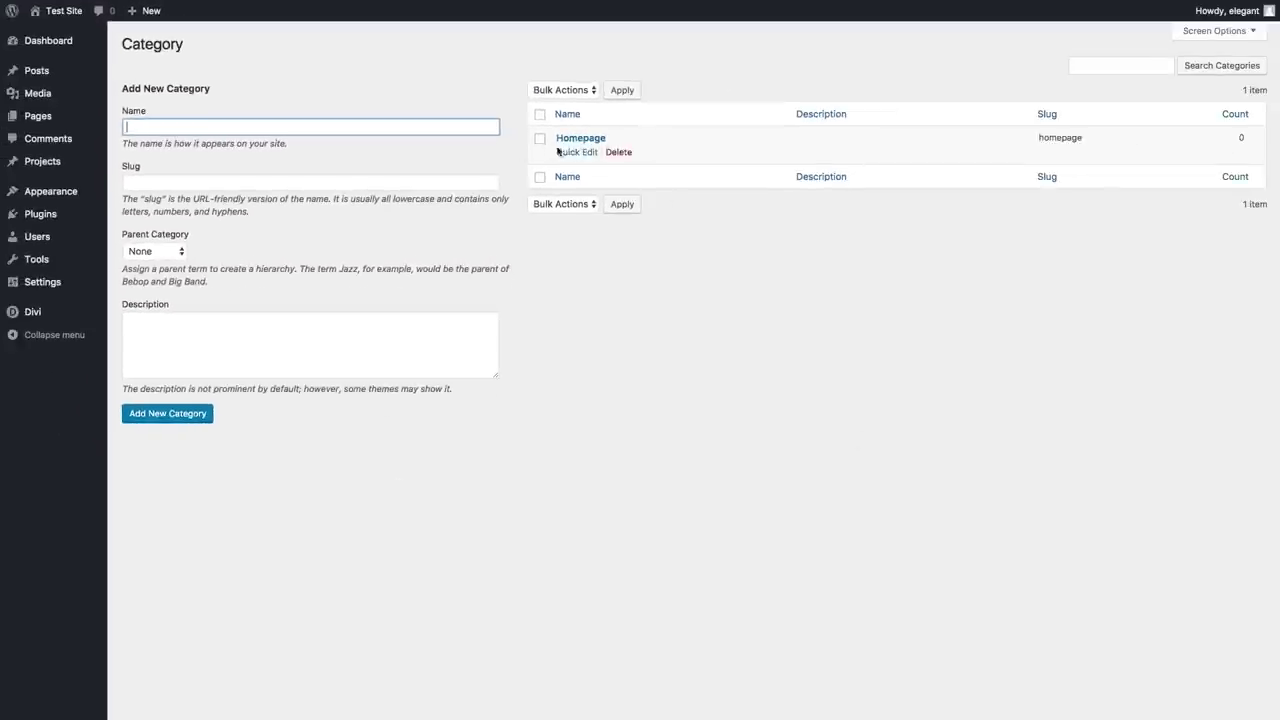
click(808, 422)
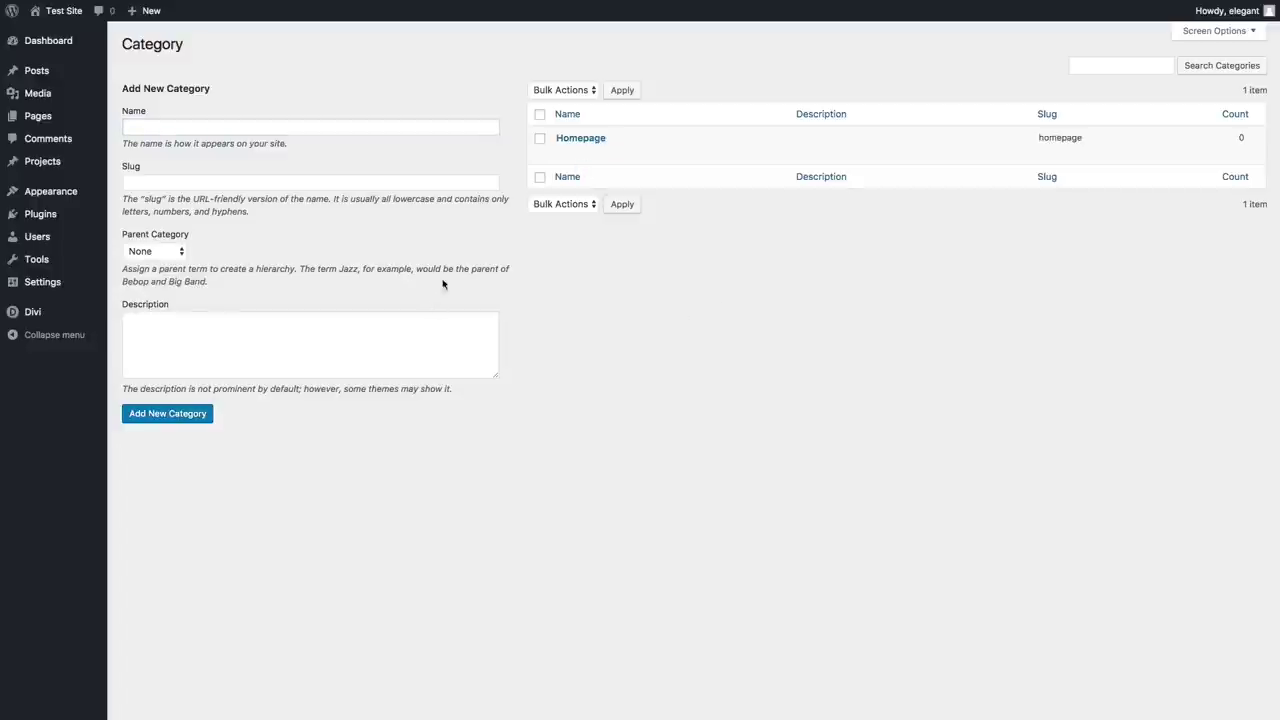
mouse_move(615, 160)
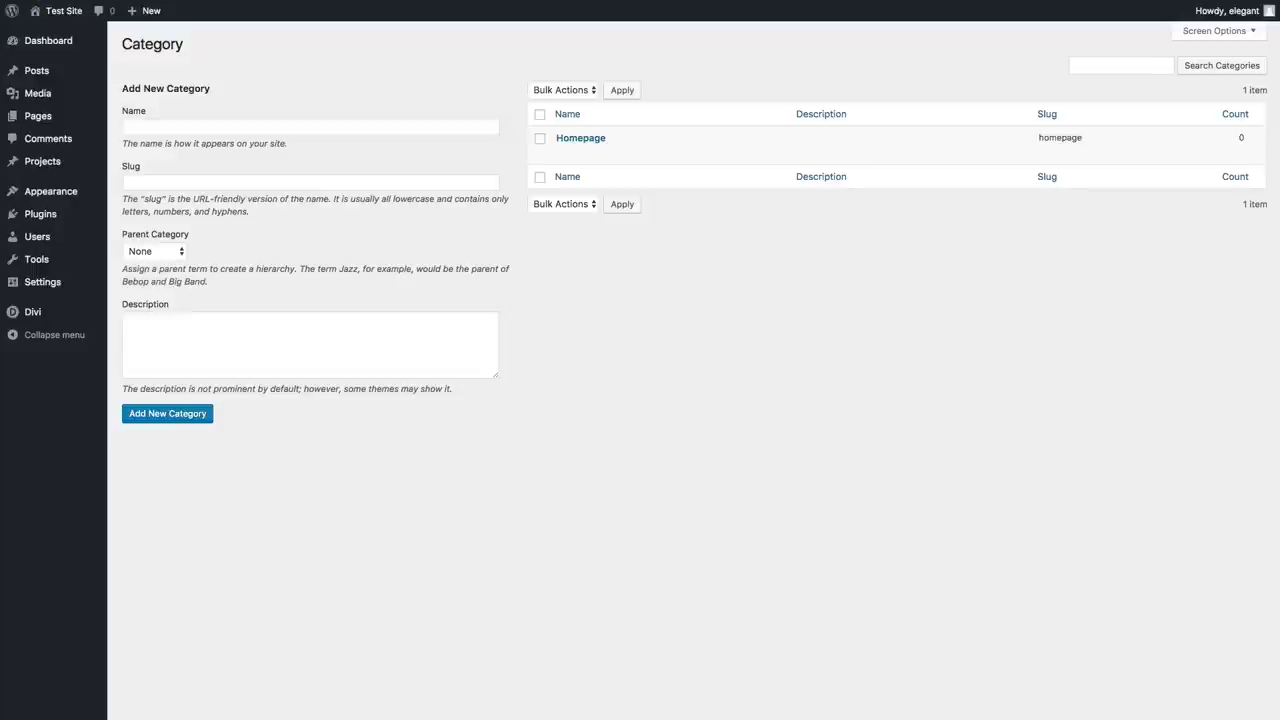
key(Escape)
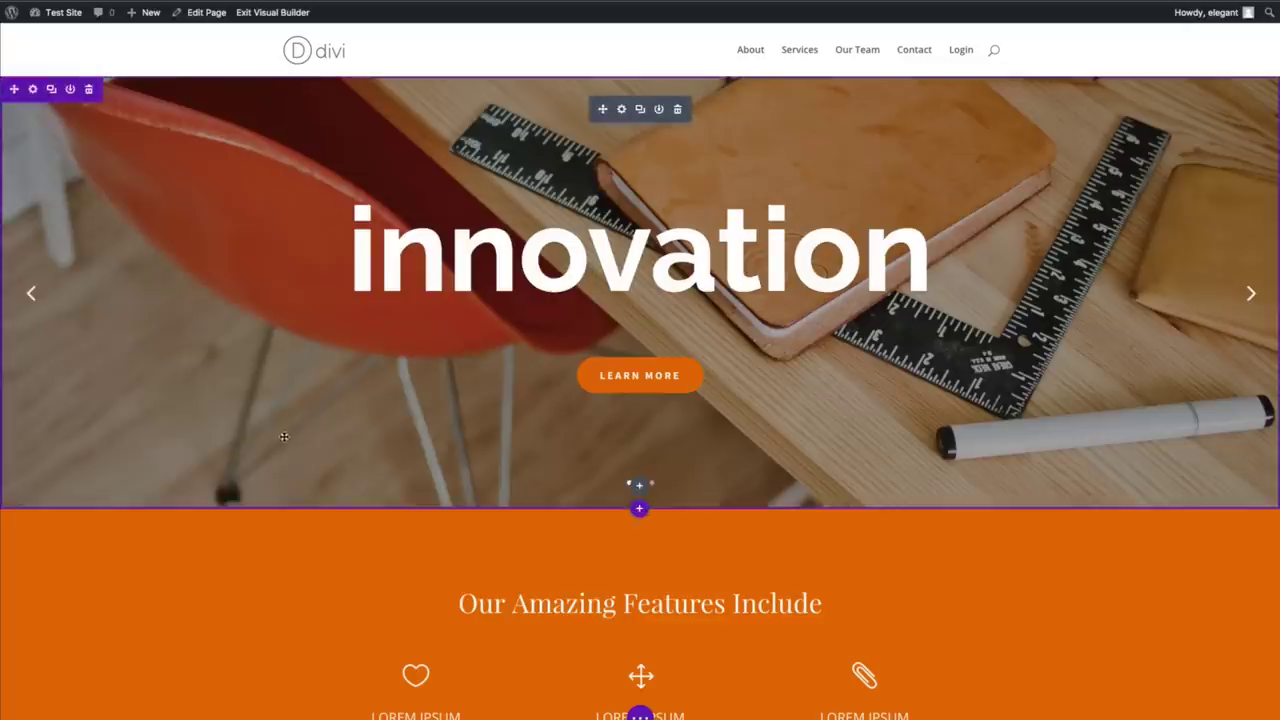
Scroll the visual builder page to the orange 'Our Amazing Features Include' section below the slider
scroll(330, 460, down, 3)
scroll(375, 478, up, 3)
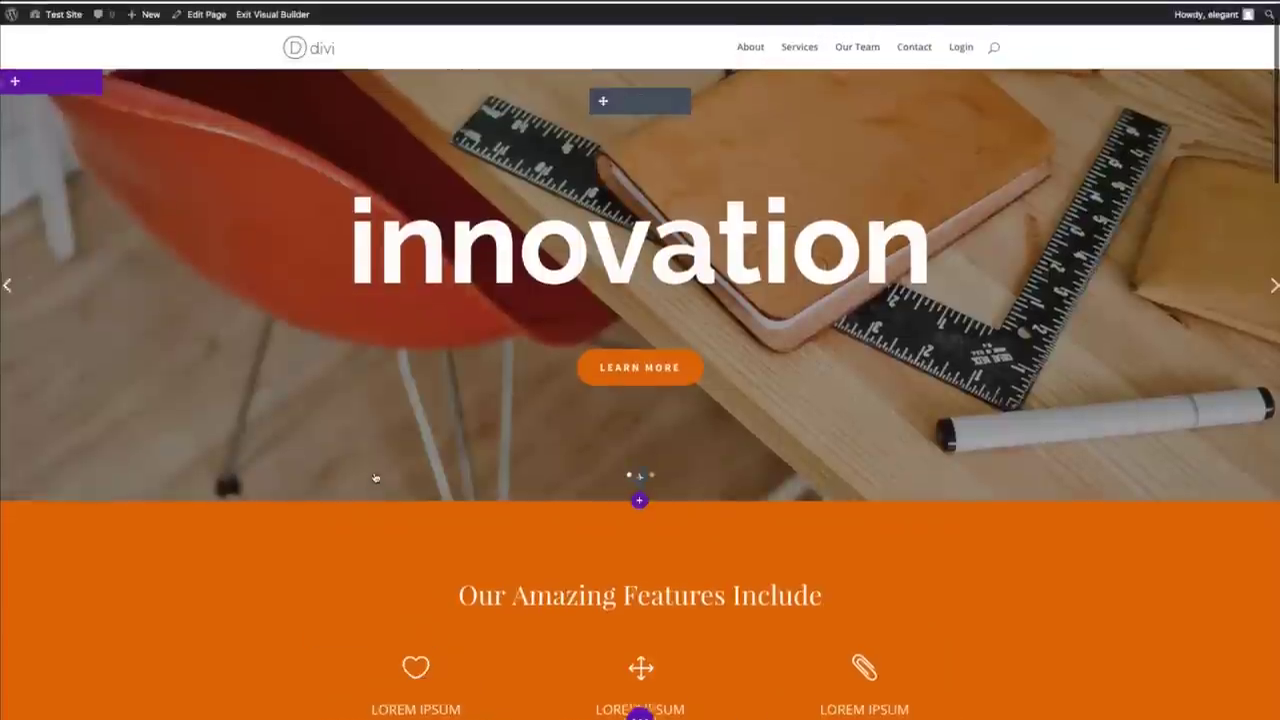
scroll(375, 478, down, 8)
scroll(376, 464, up, 4)
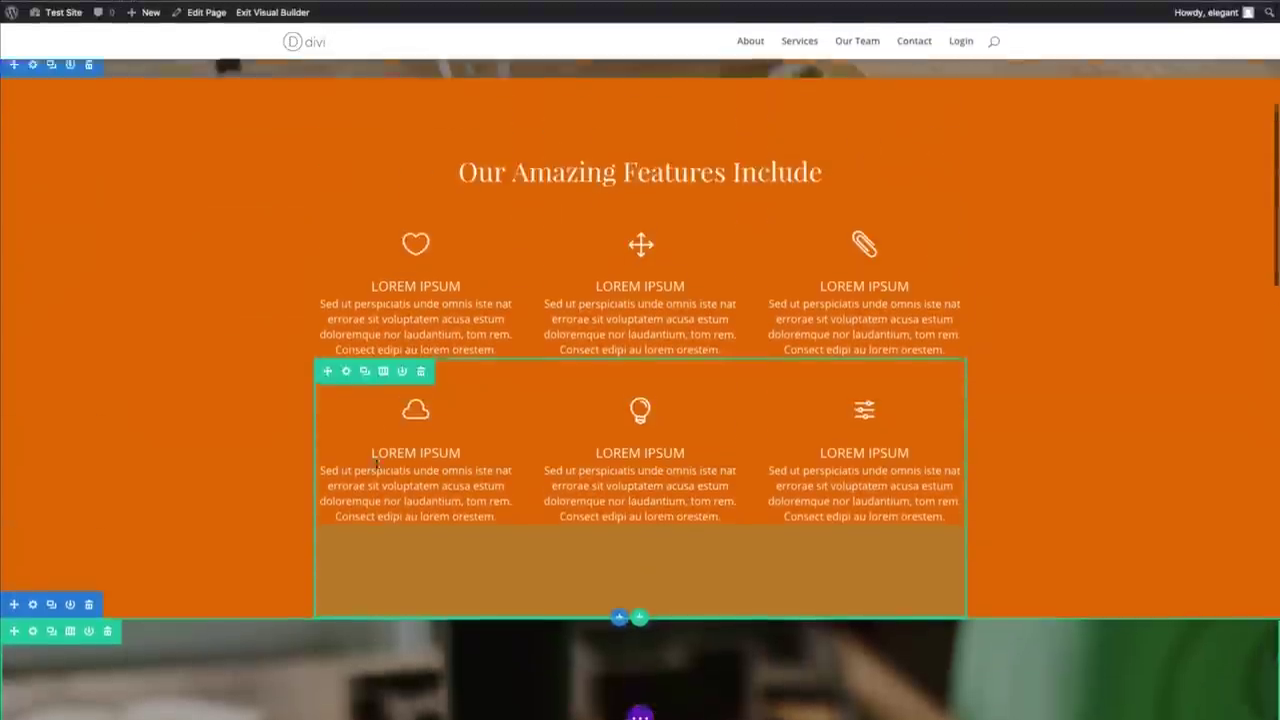
scroll(376, 464, up, 3)
scroll(372, 466, down, 1)
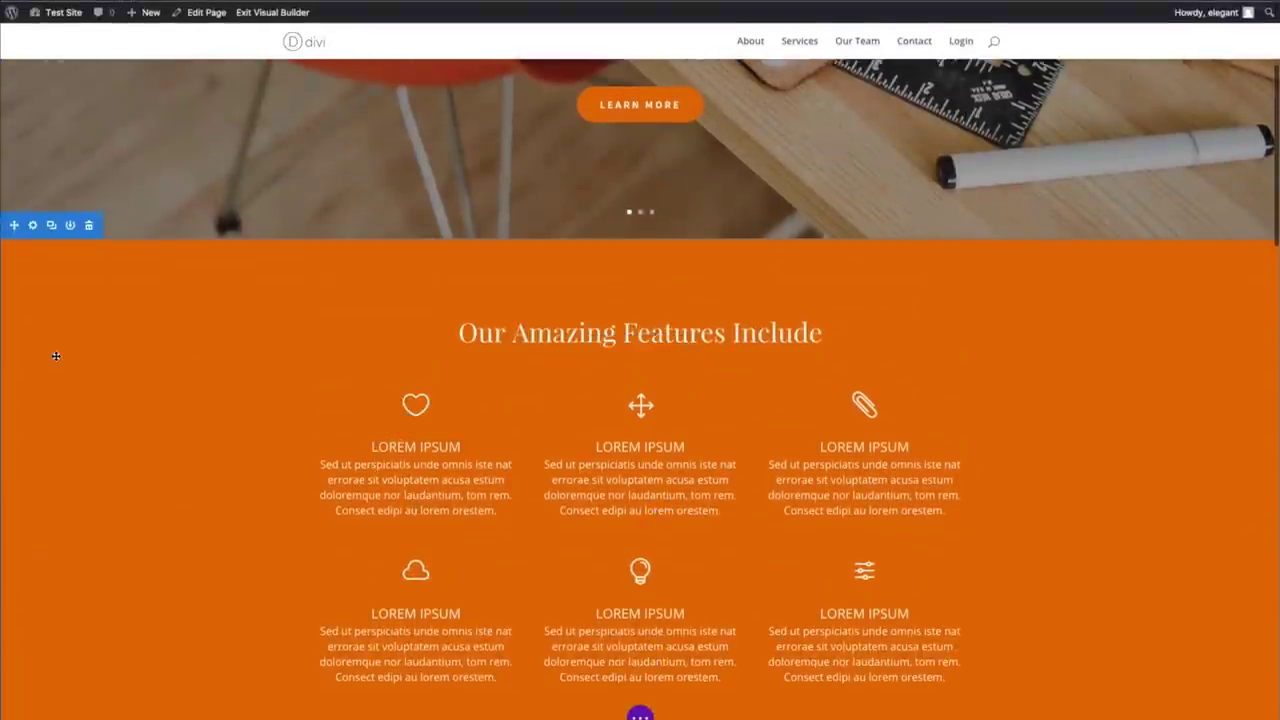
scroll(75, 347, up, 5)
scroll(79, 346, down, 7)
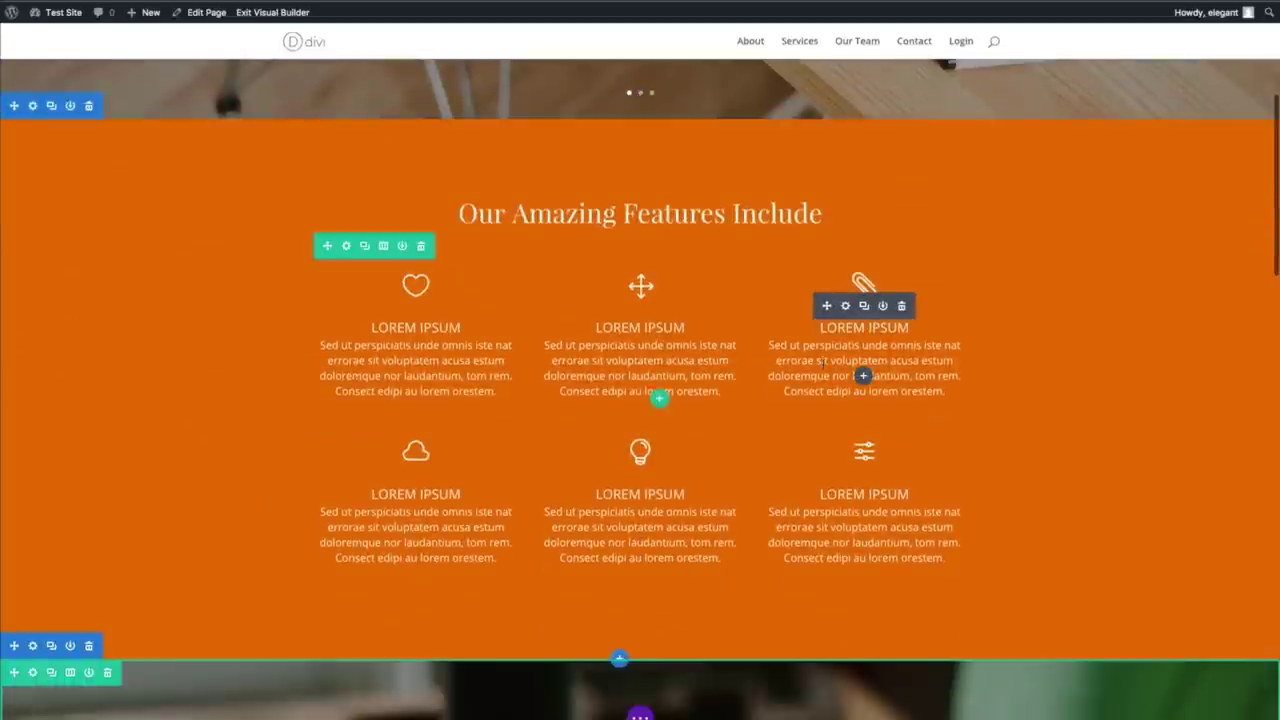
scroll(957, 372, up, 4)
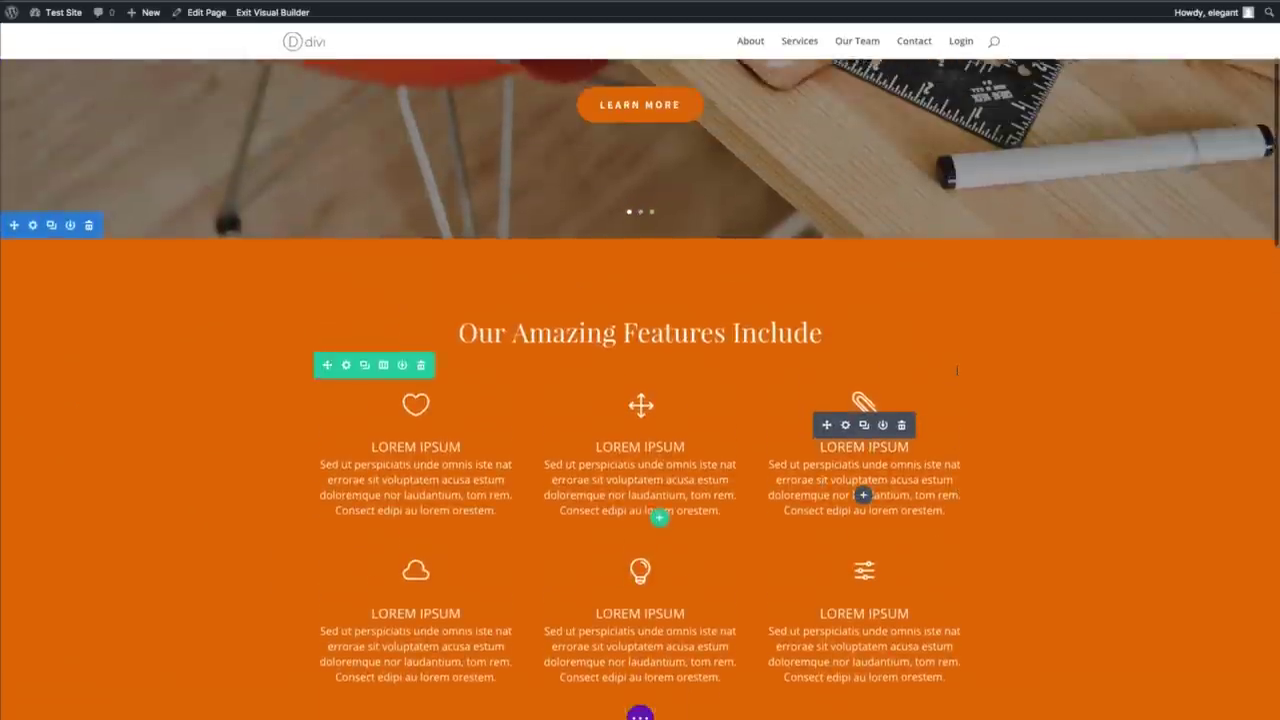
scroll(955, 372, up, 3)
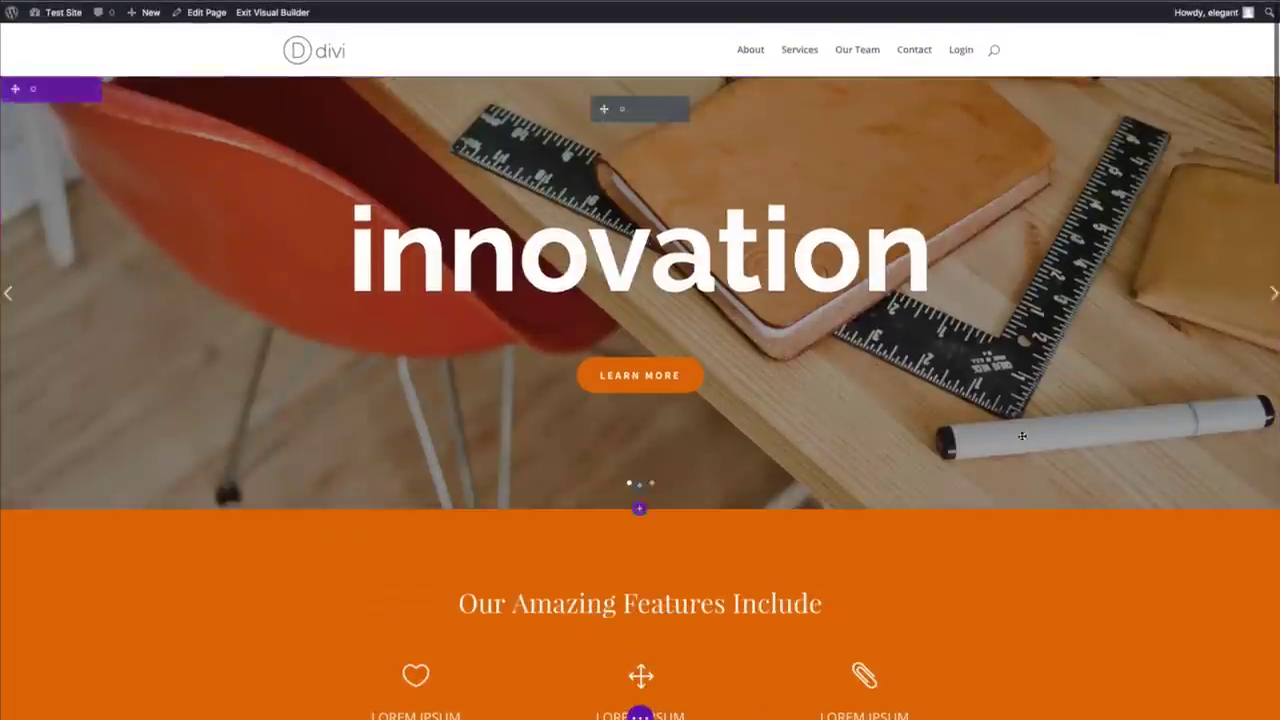
scroll(710, 346, down, 5)
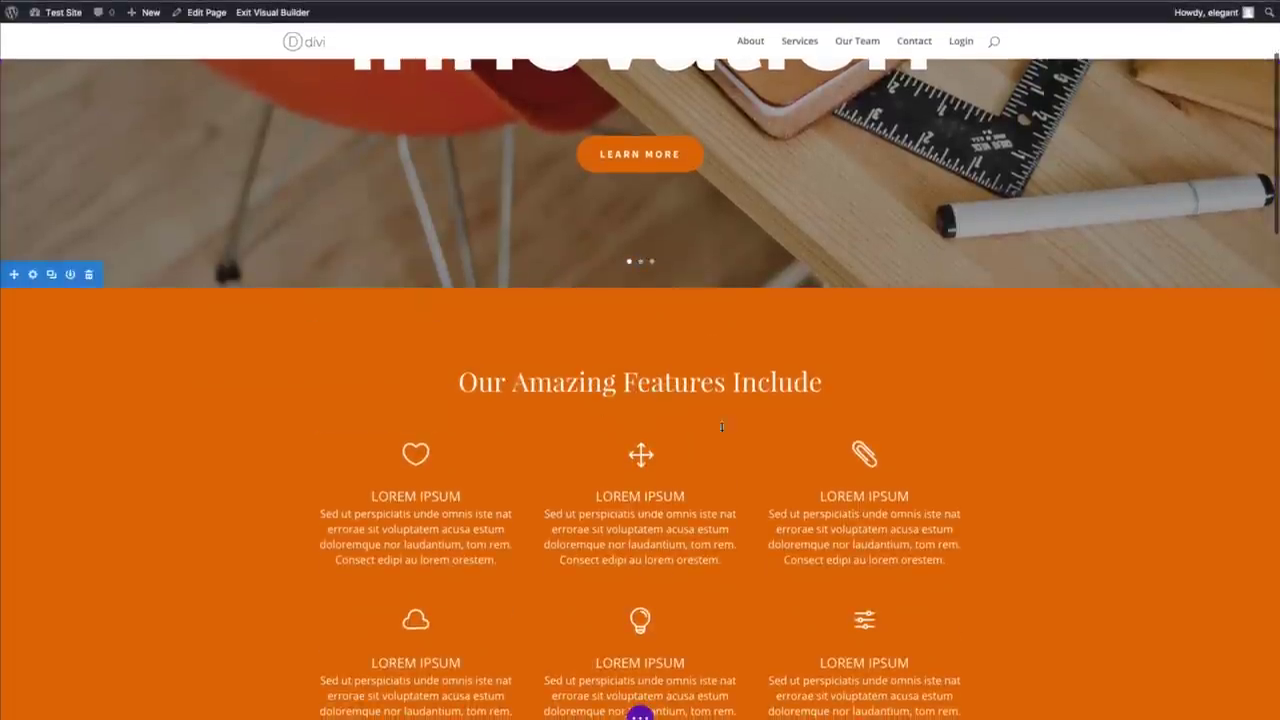
scroll(640, 515, down, 2)
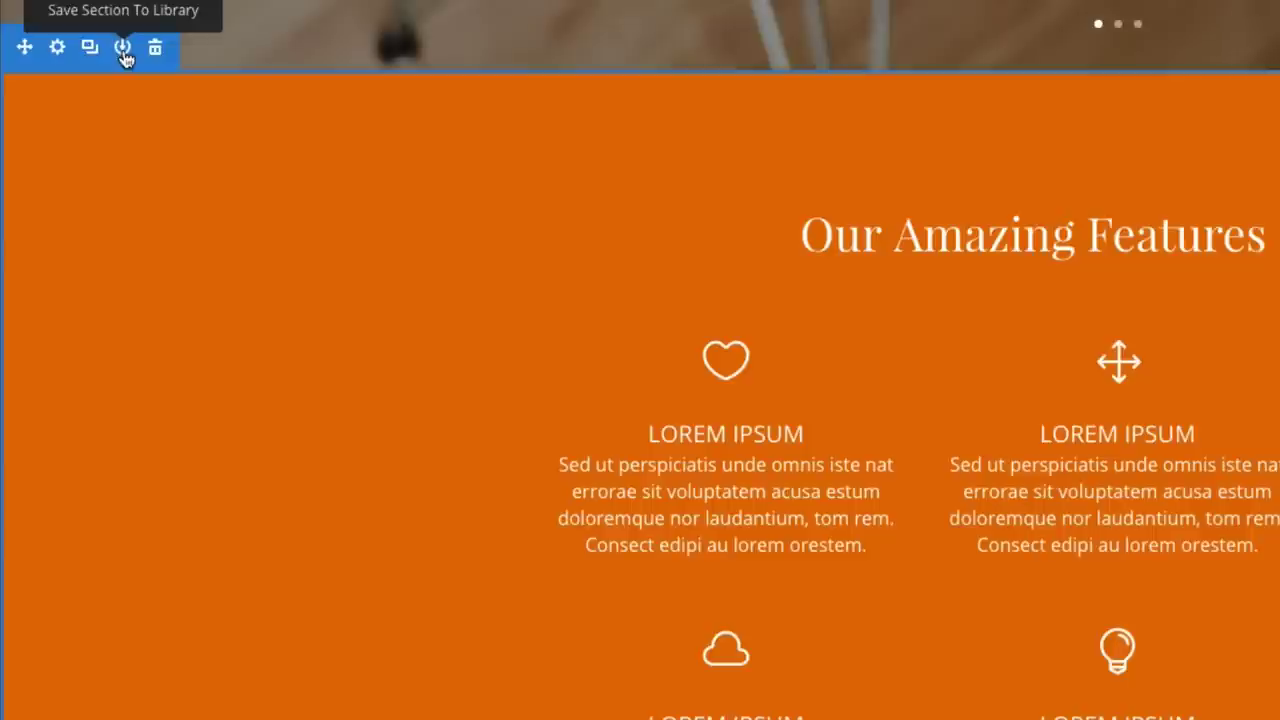
Save the orange features section to the library as 'Blurb Section' in the Homepage category
click(123, 50)
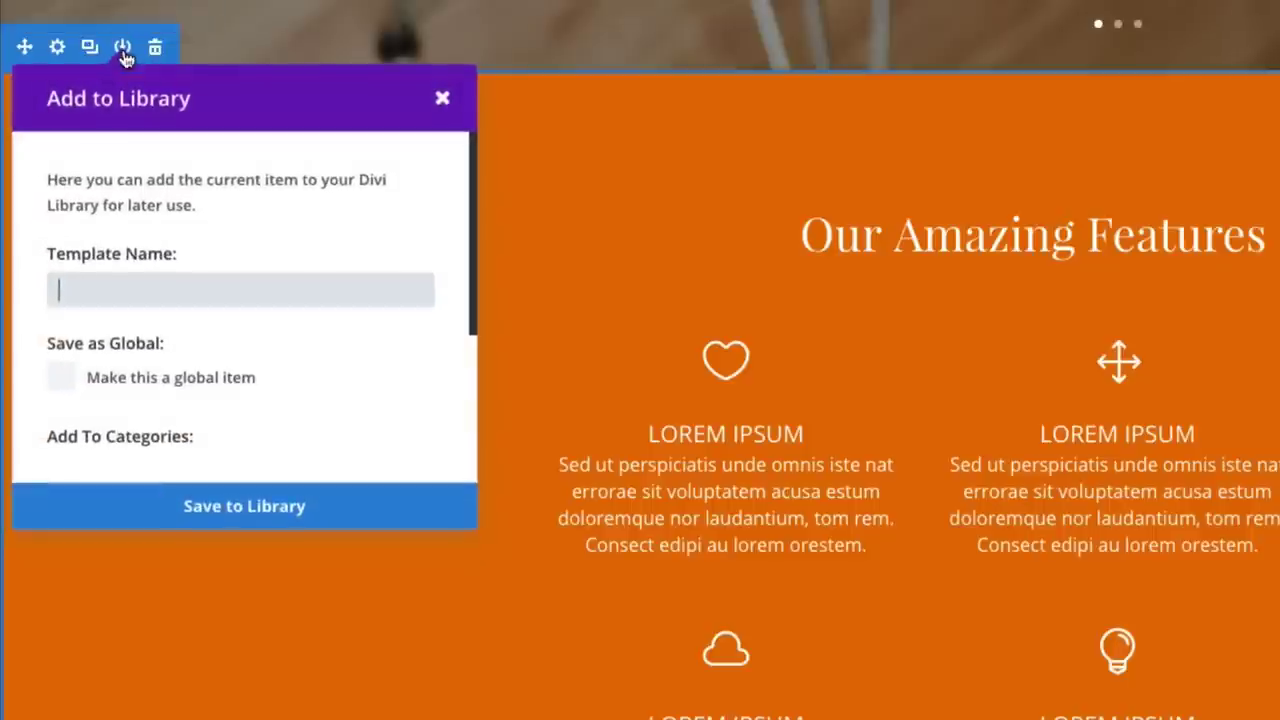
click(176, 283)
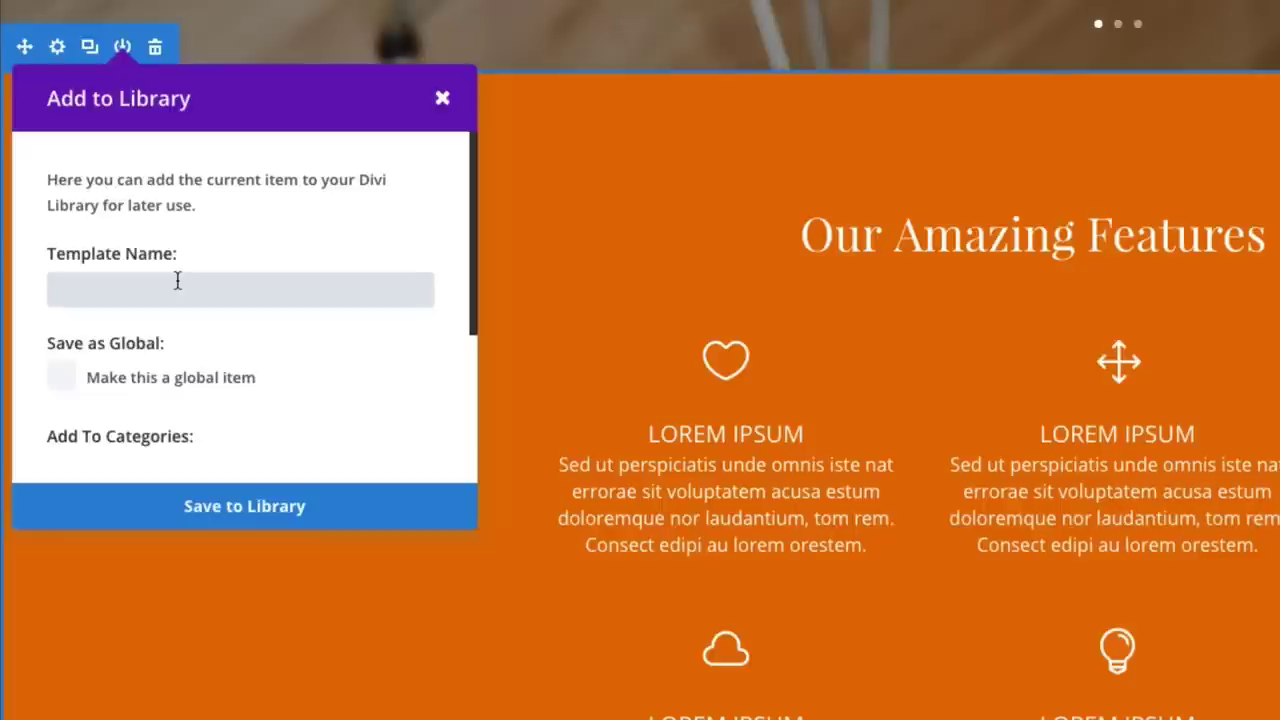
text(Blurb Sec)
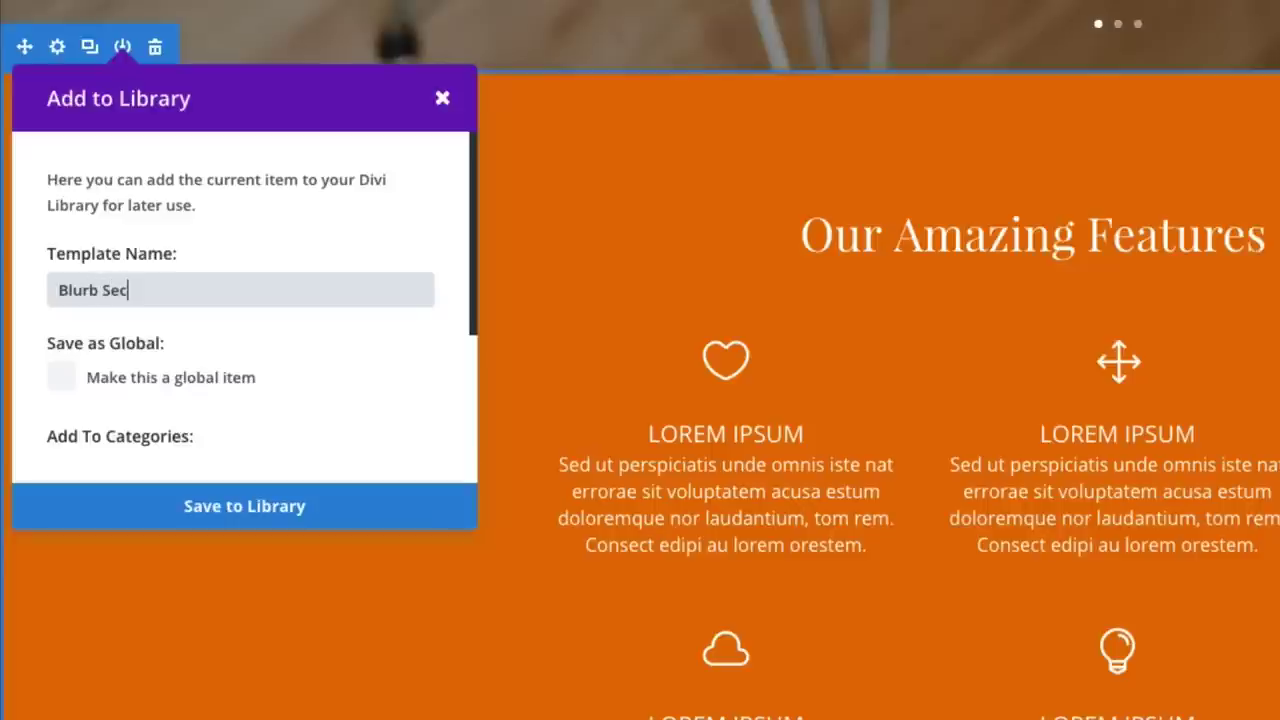
text(tion)
scroll(366, 338, down, 3)
scroll(366, 338, up, 2)
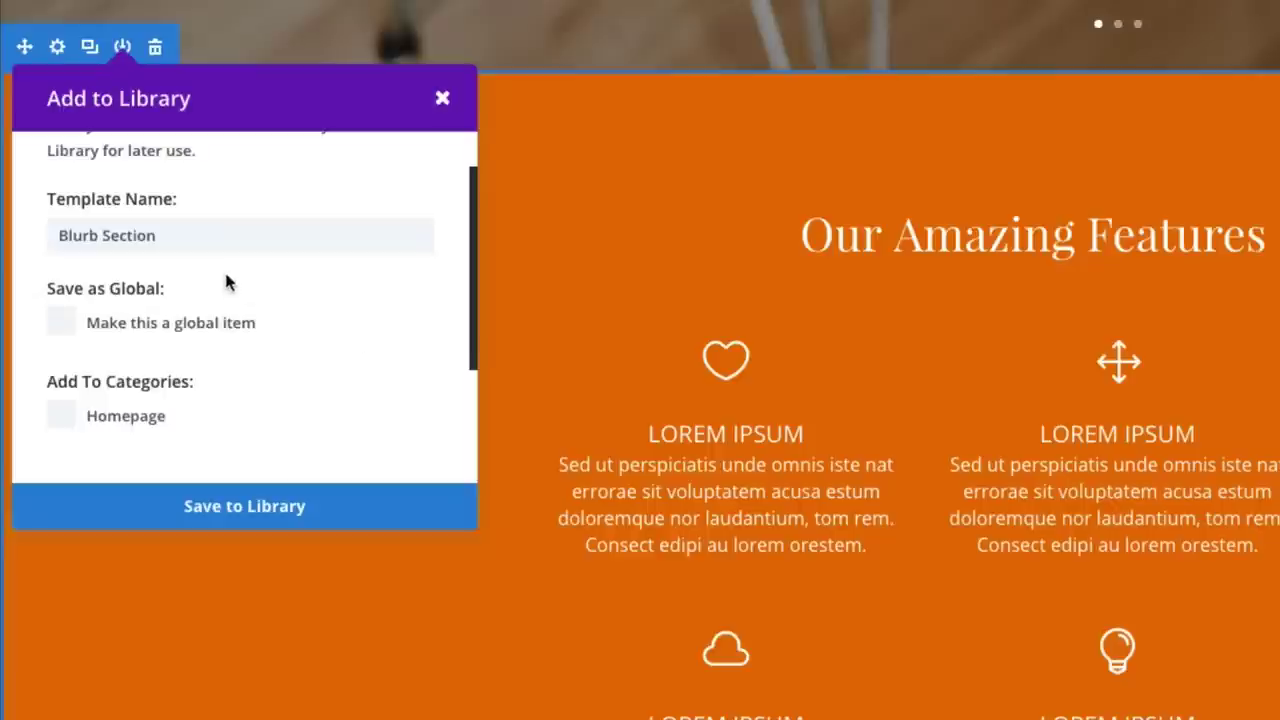
scroll(225, 283, down, 3)
scroll(226, 286, up, 2)
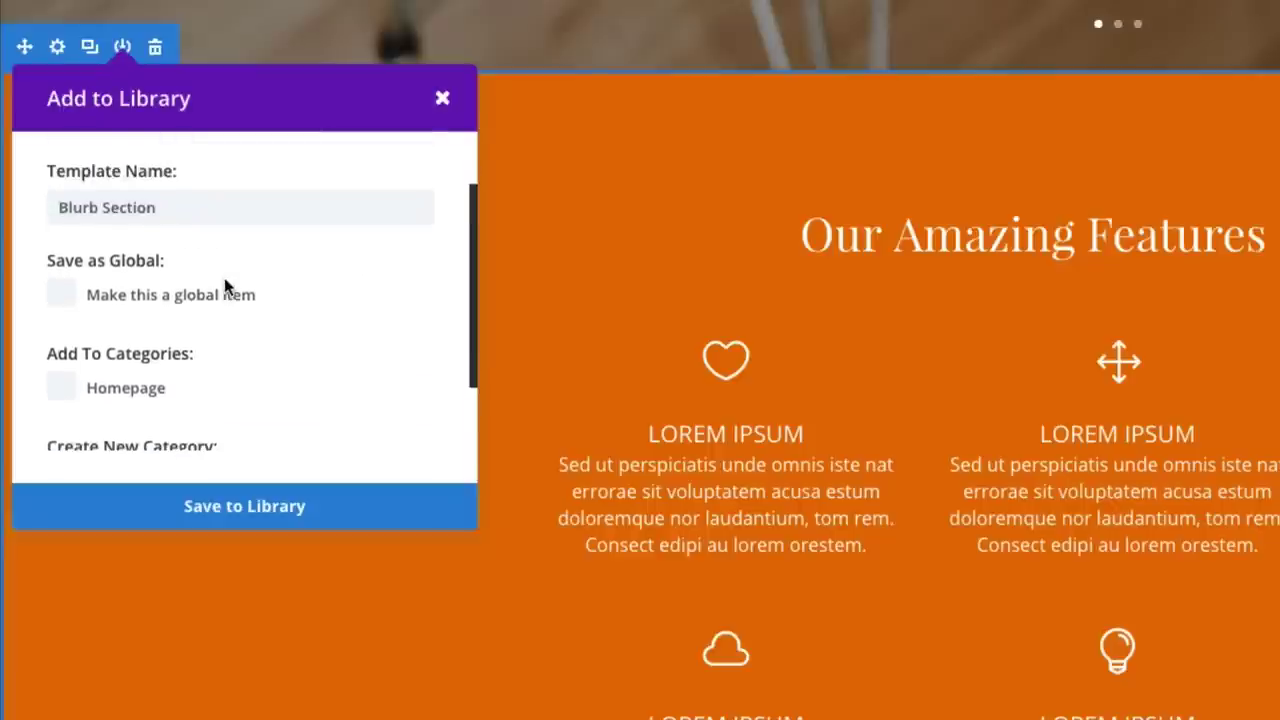
scroll(151, 363, down, 1)
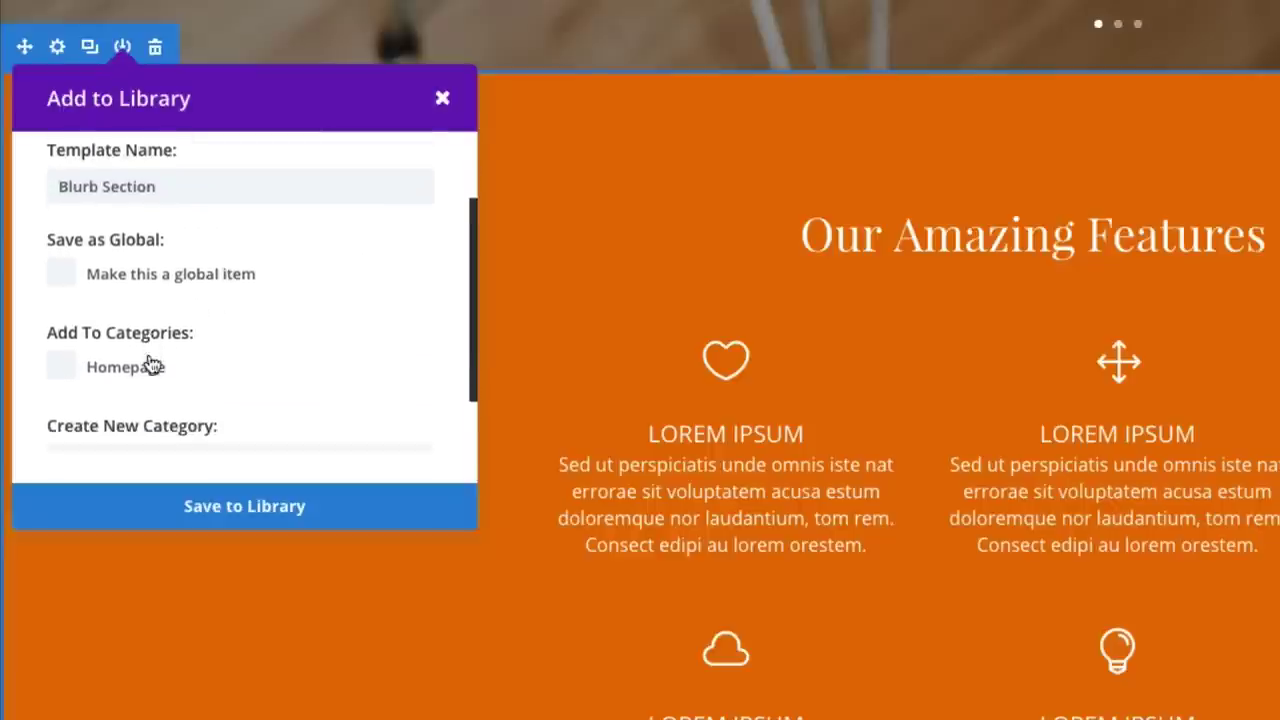
scroll(89, 349, up, 2)
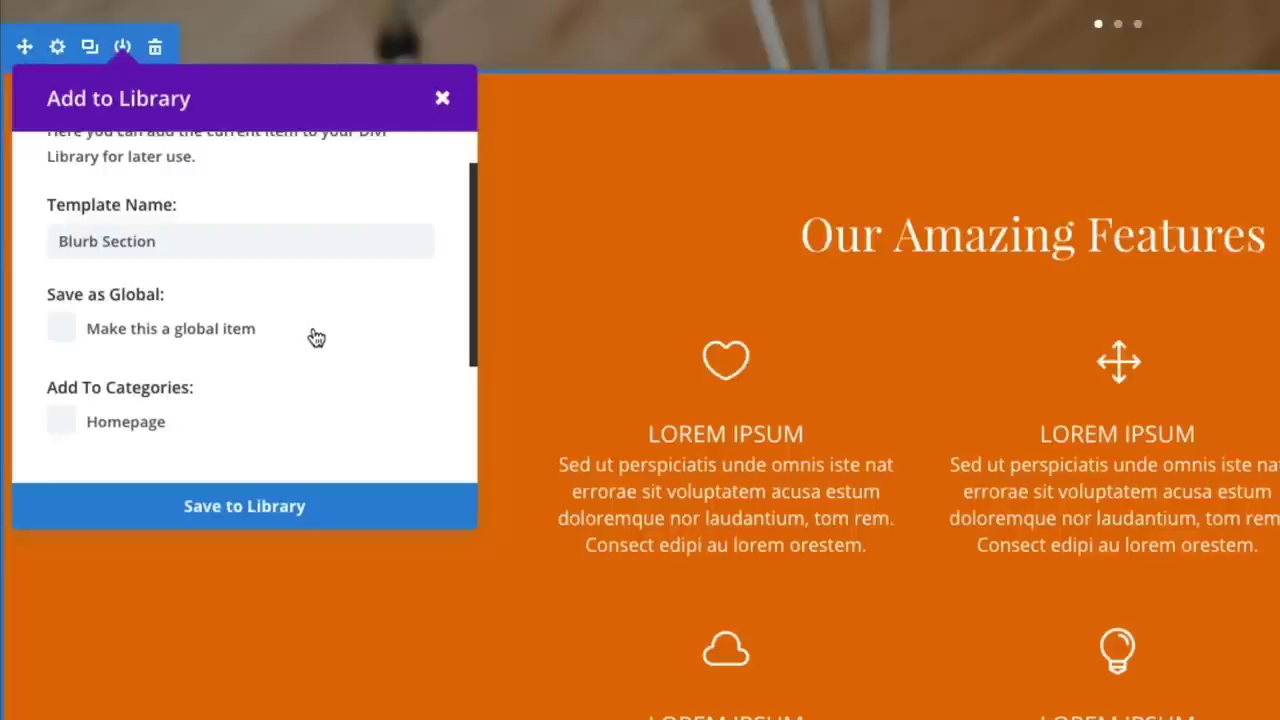
scroll(314, 337, down, 2)
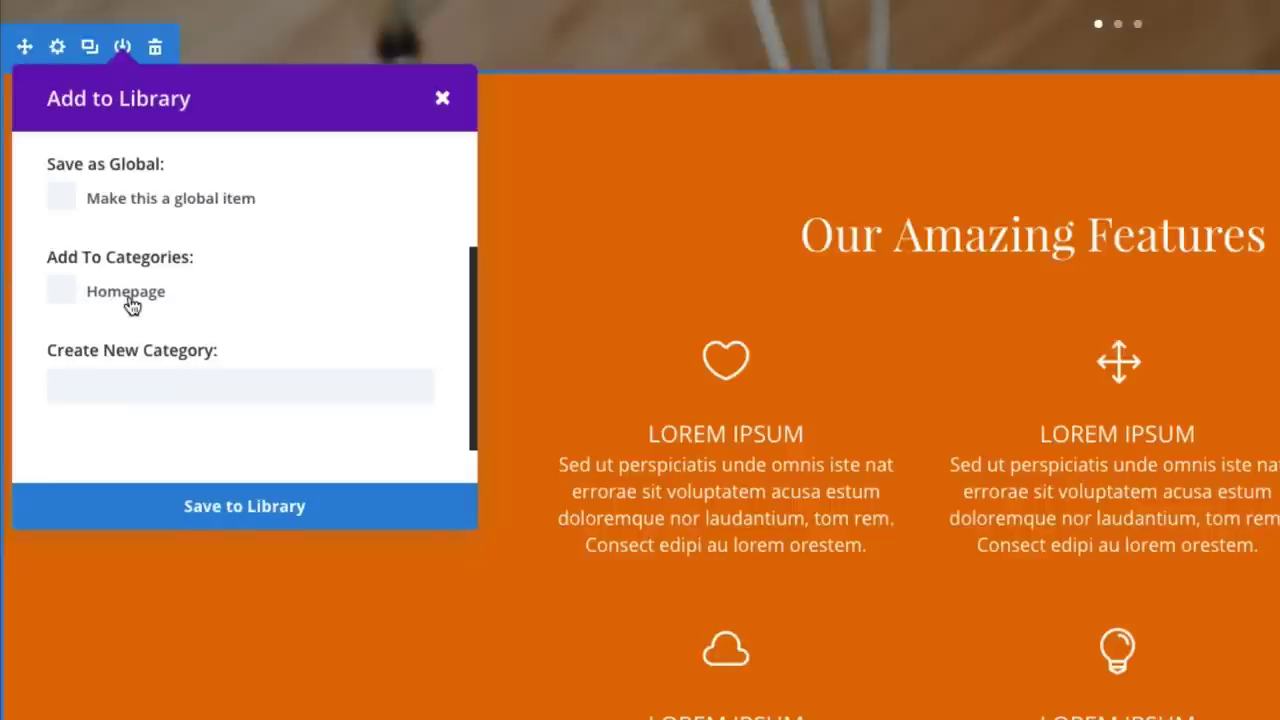
click(63, 298)
click(224, 507)
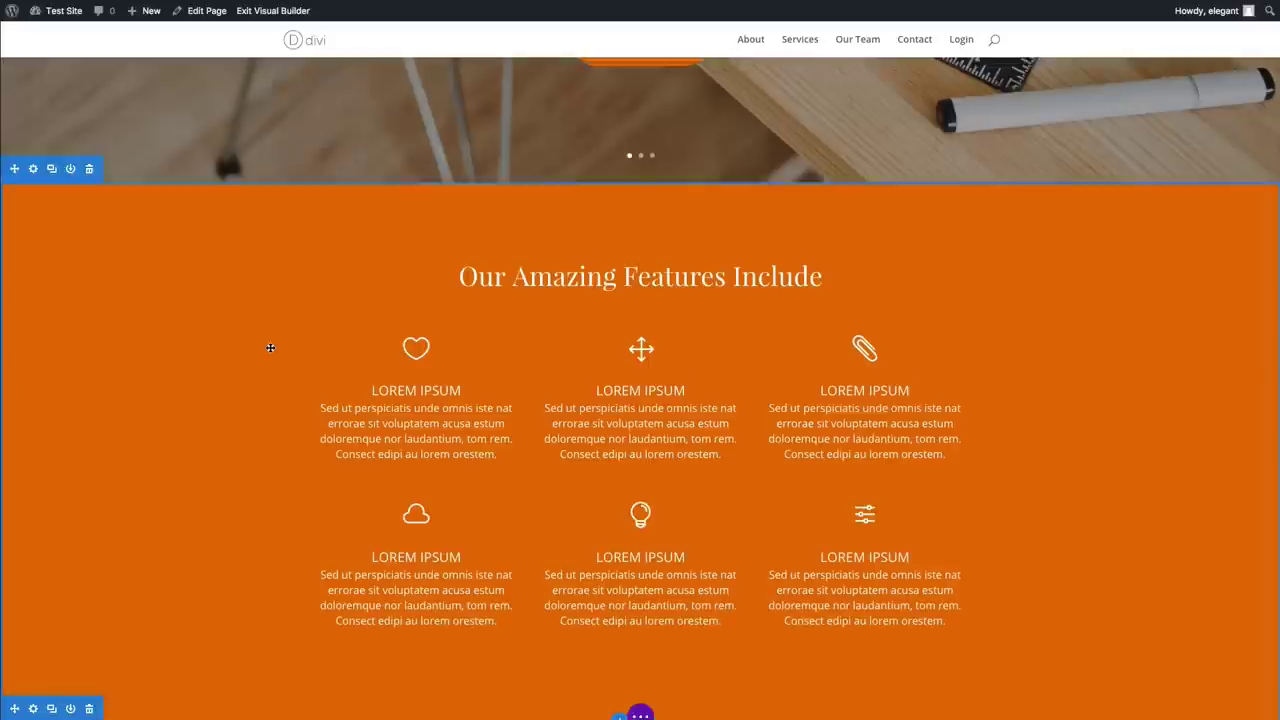
Scroll to the features section's second row of three blurbs
scroll(266, 346, down, 1)
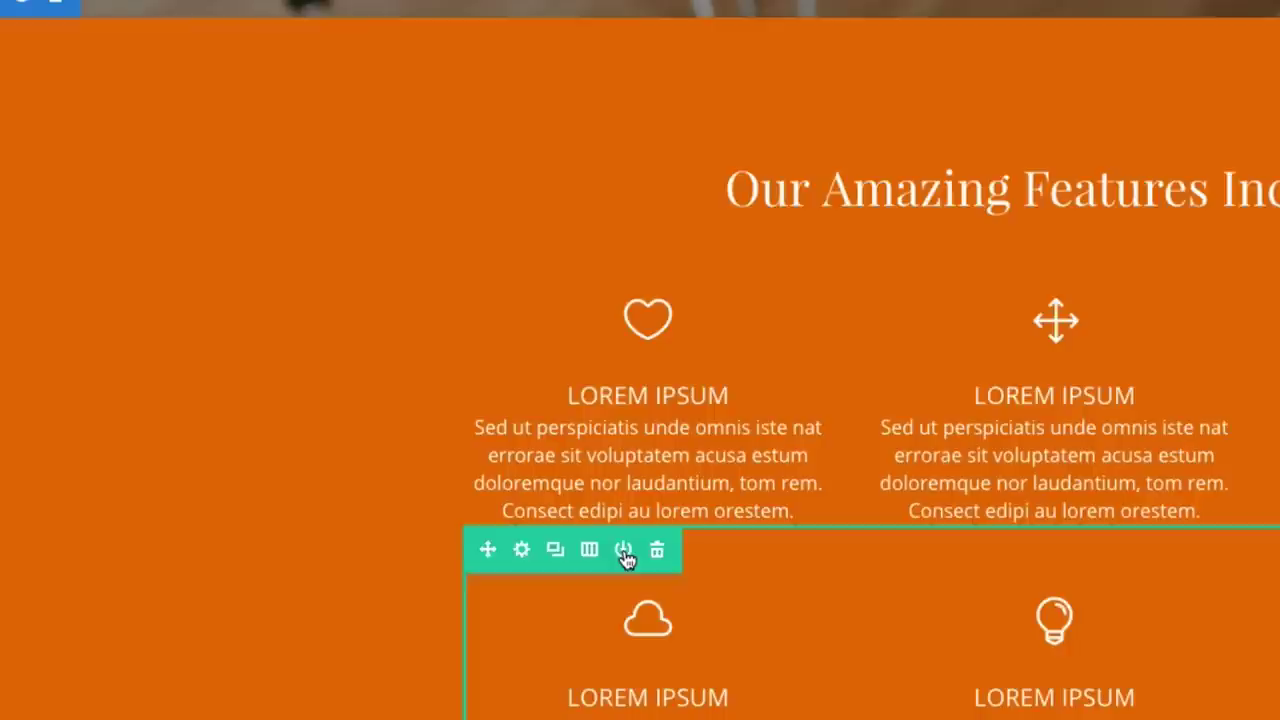
Save the cloud, lightbulb and sliders row as 'Blurb Row' under Homepage, leaving it non-global
click(624, 549)
click(491, 269)
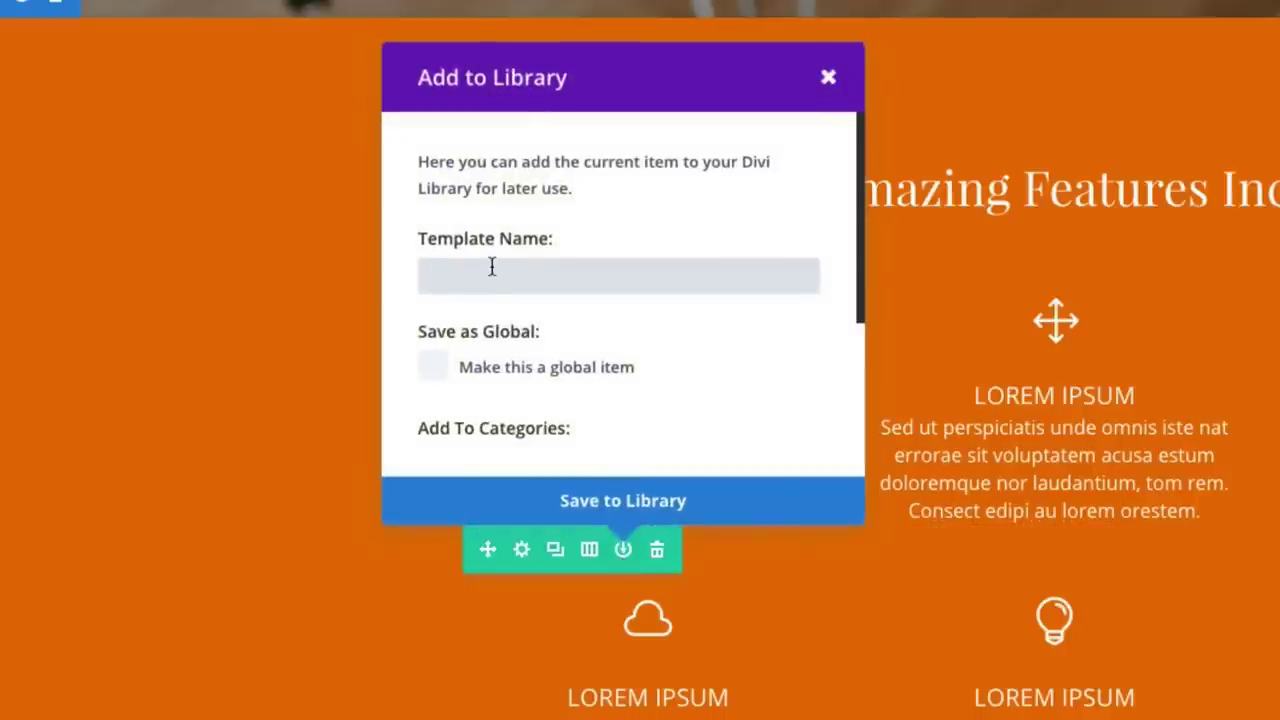
text(Blurb Row)
click(746, 366)
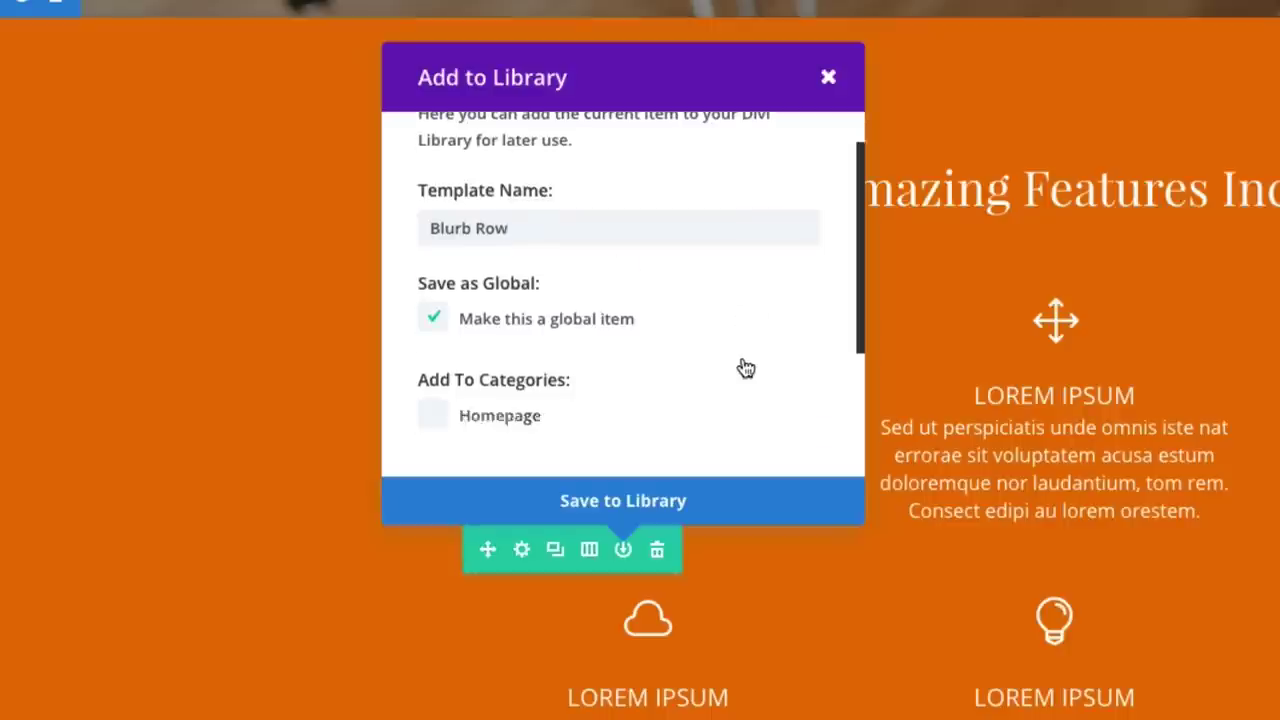
click(634, 354)
scroll(629, 354, down, 3)
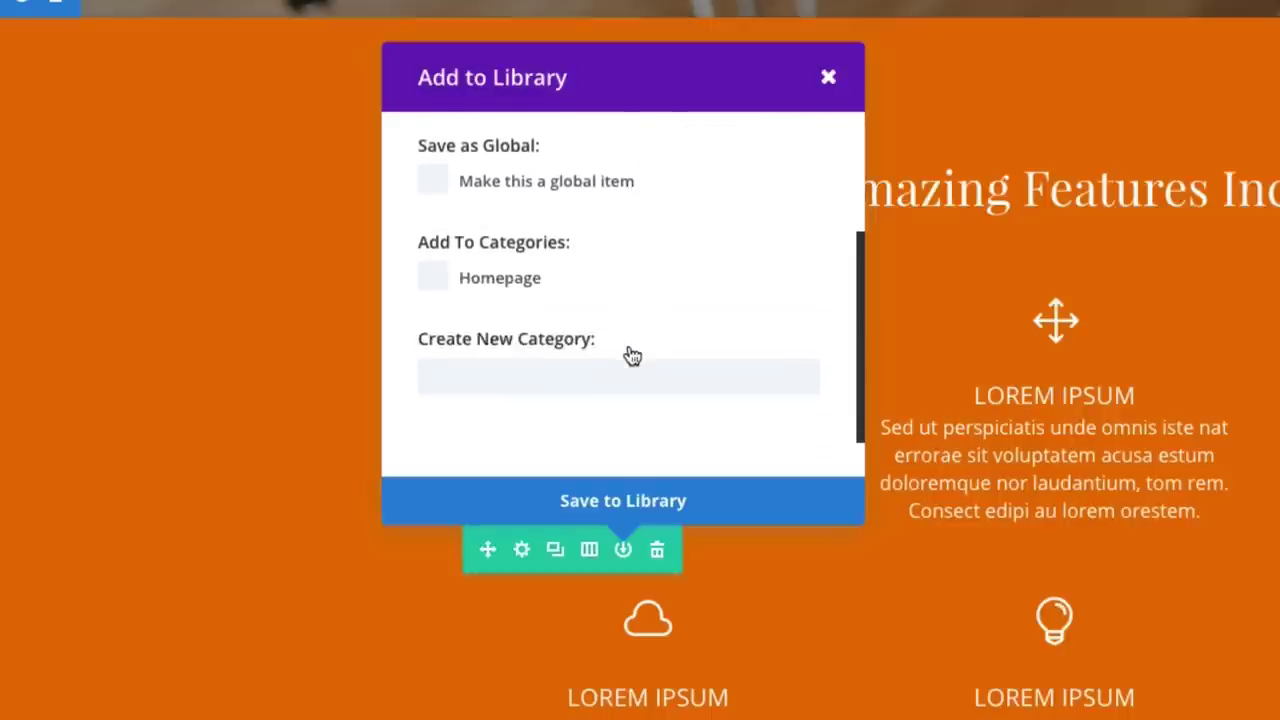
click(437, 285)
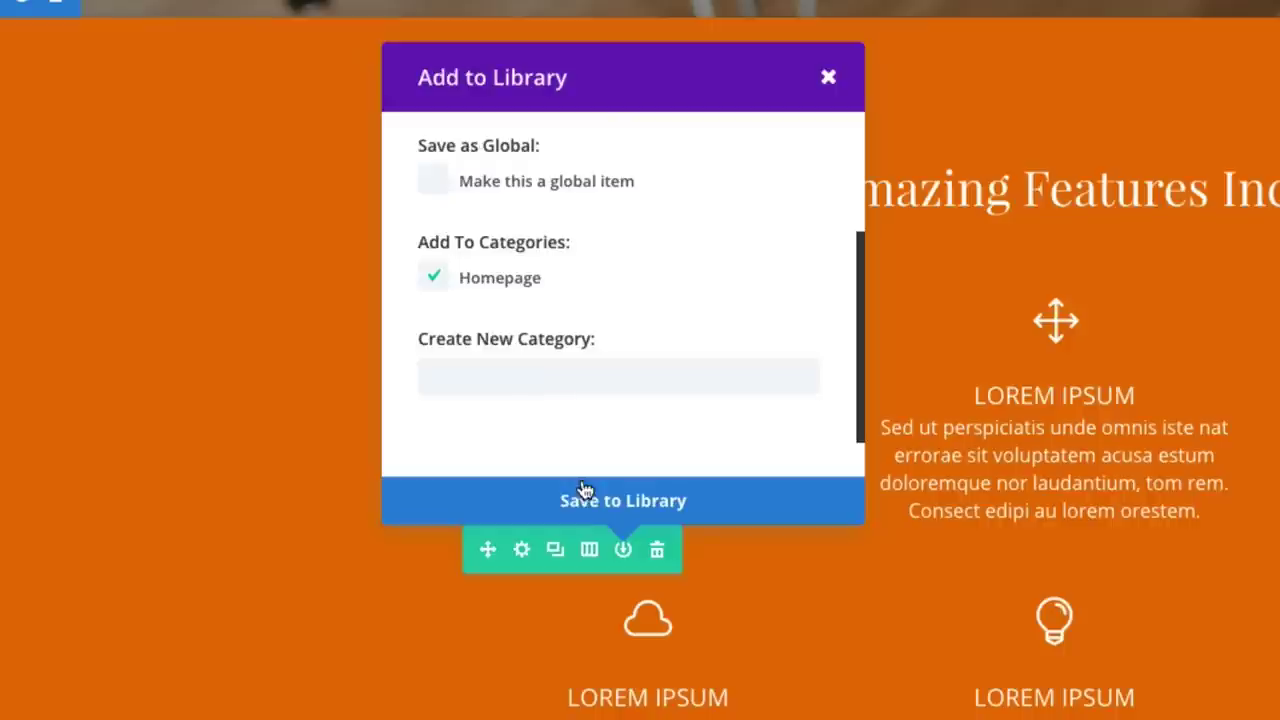
click(586, 505)
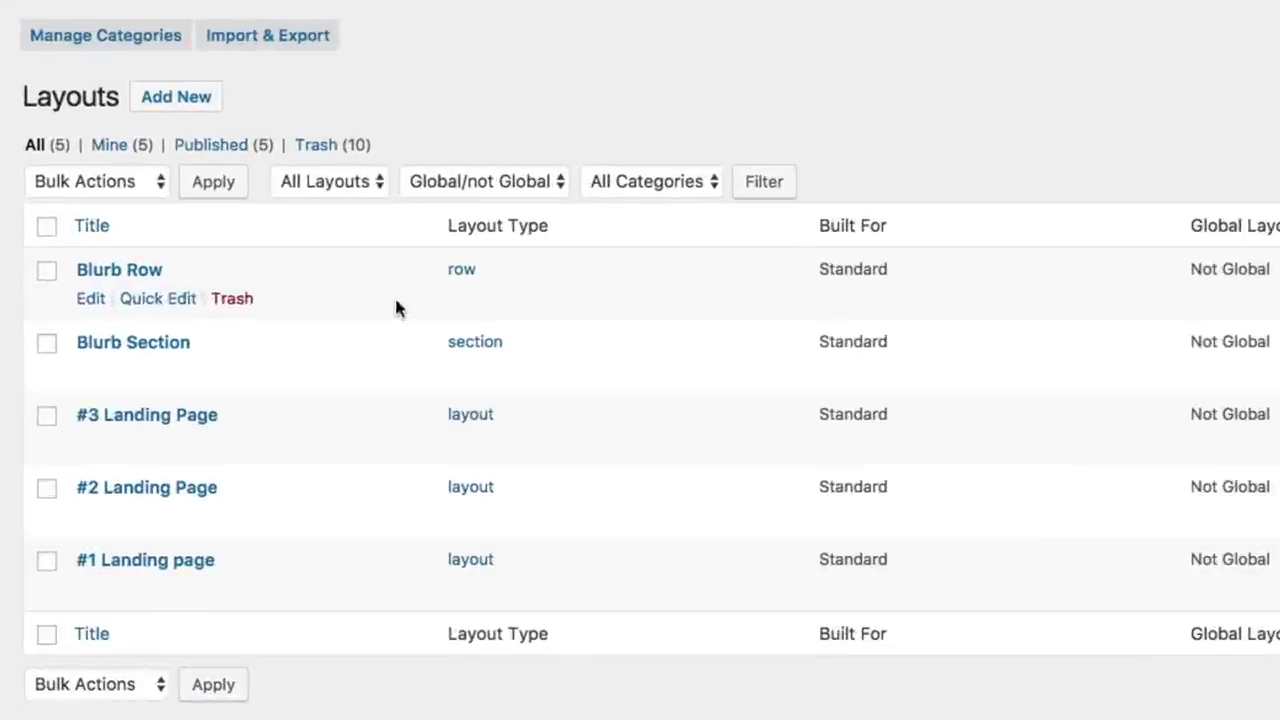
Open the 'Blurb Row' library item for editing, returning to the page's features section
mouse_move(239, 226)
mouse_move(490, 275)
click(91, 302)
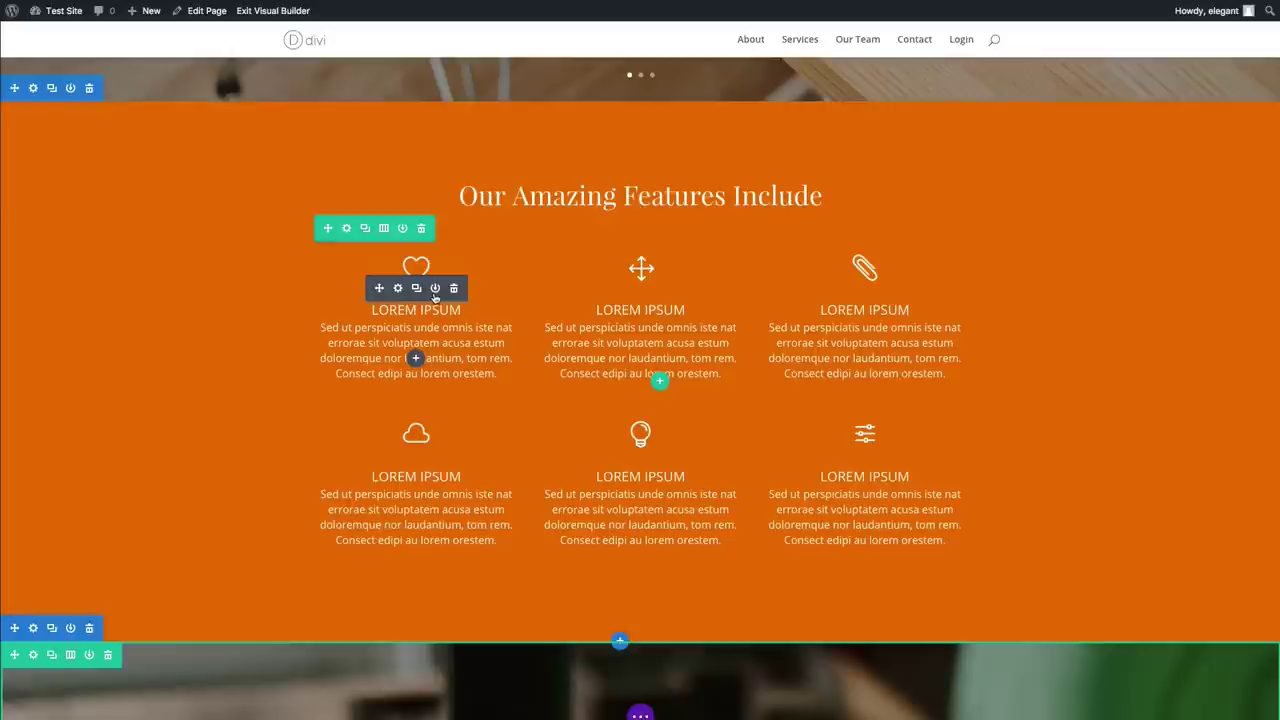
Open and close the first FAQ toggle's settings, then begin saving that toggle to the library
scroll(596, 290, down, 1)
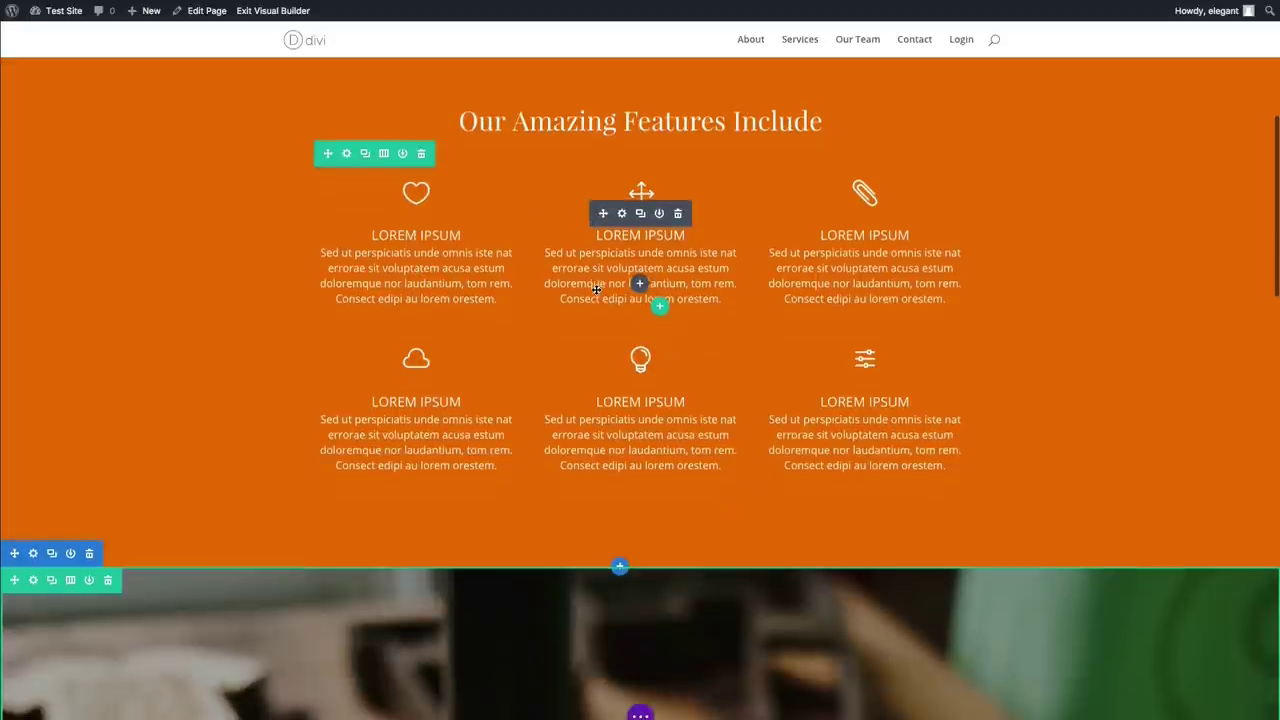
scroll(596, 290, up, 1)
scroll(596, 290, down, 10)
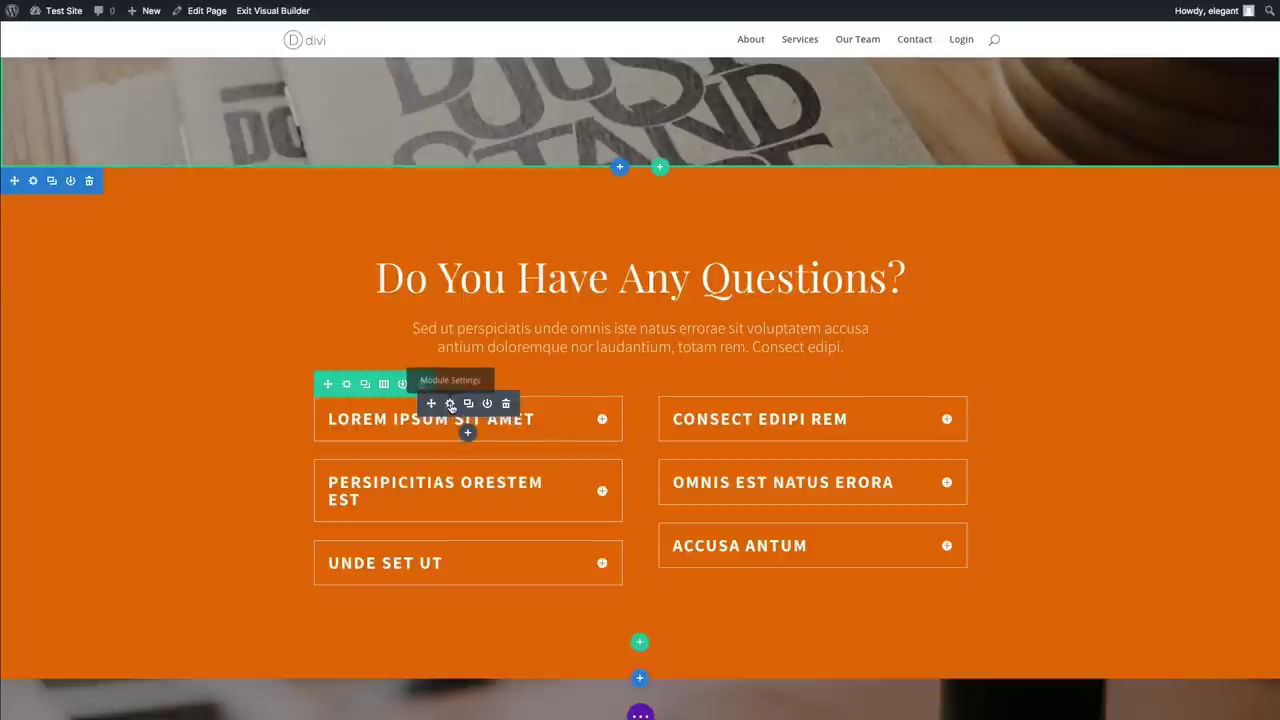
click(450, 405)
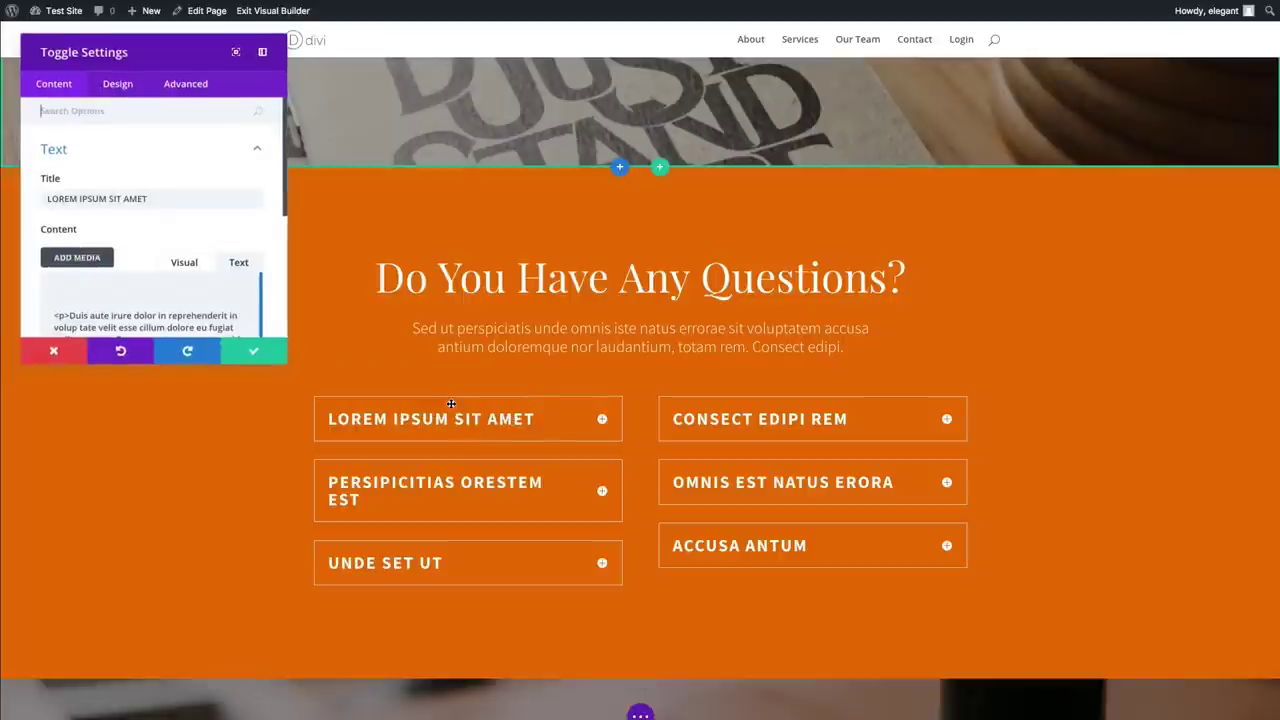
click(58, 356)
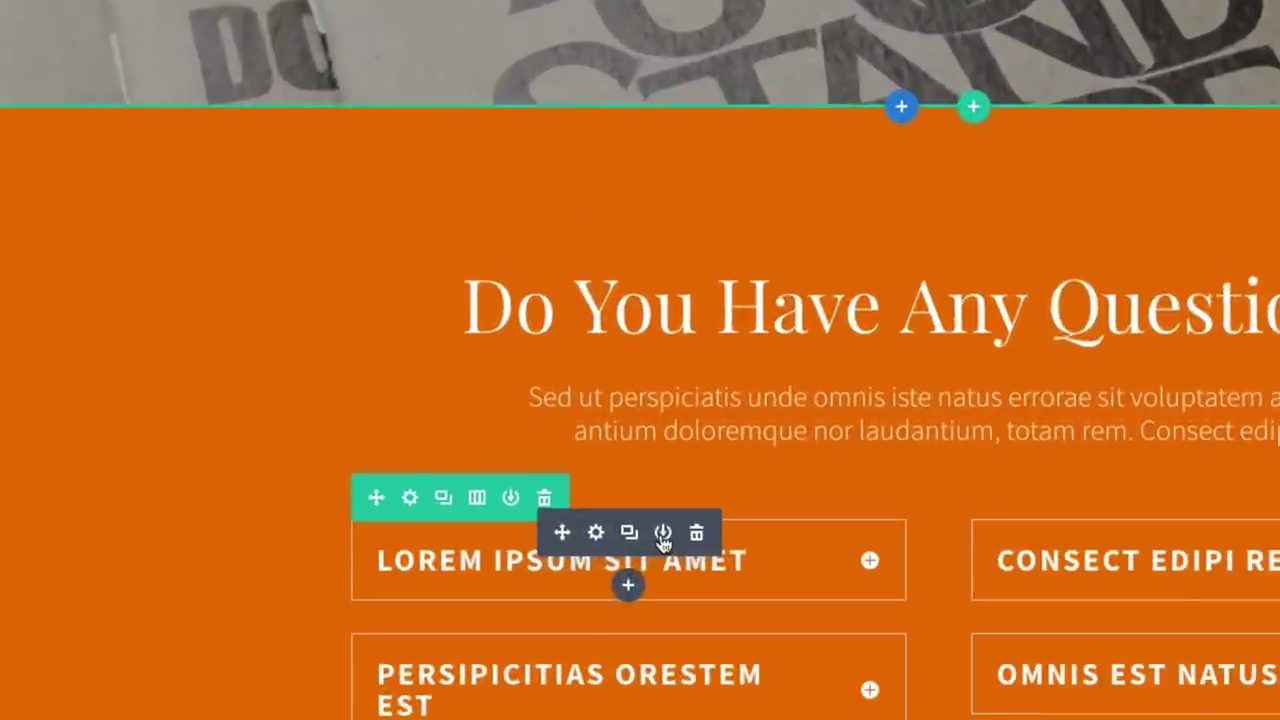
click(487, 403)
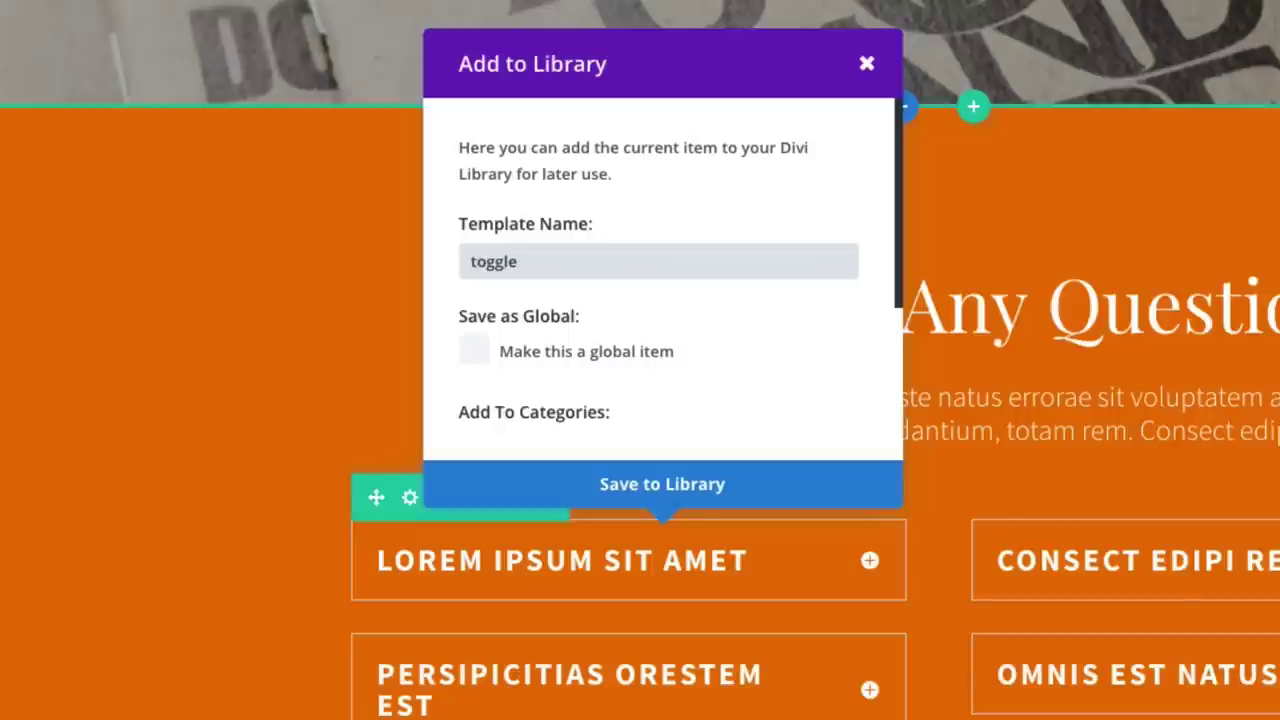
Name the first toggle's template 'toggle module' and save it as a non-global library item
text(toggle module)
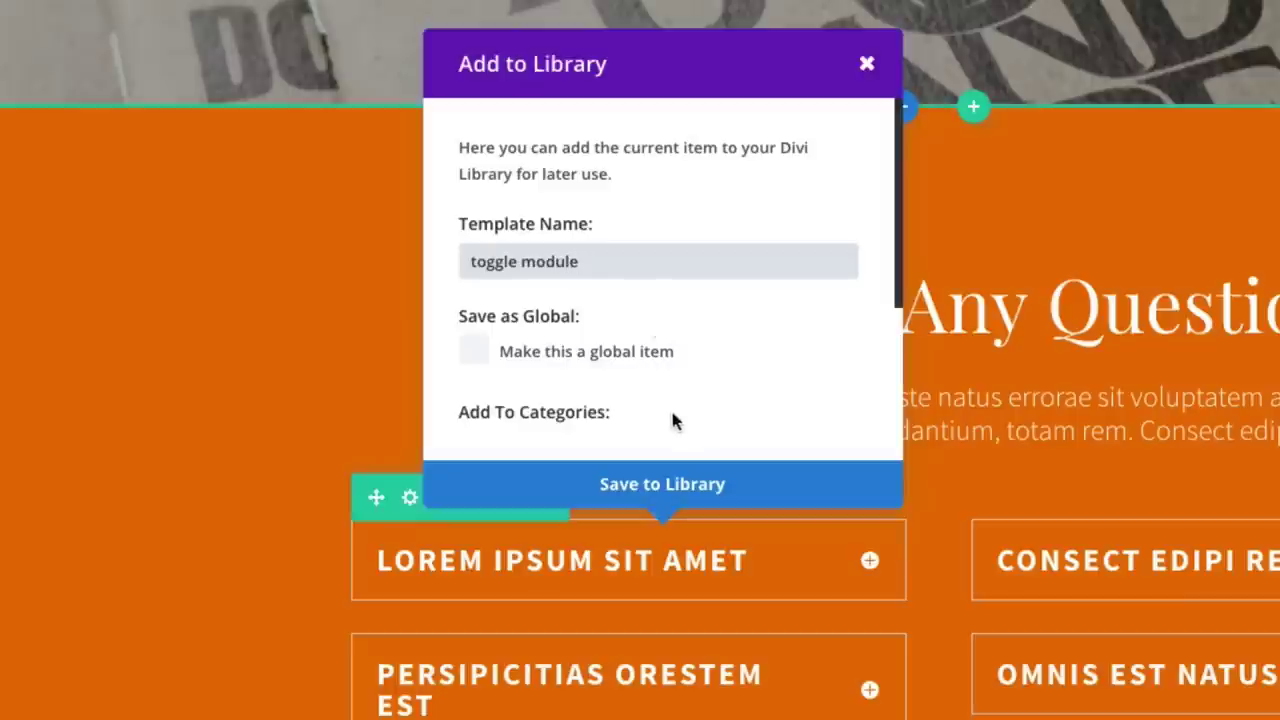
scroll(672, 415, down, 2)
scroll(668, 416, up, 2)
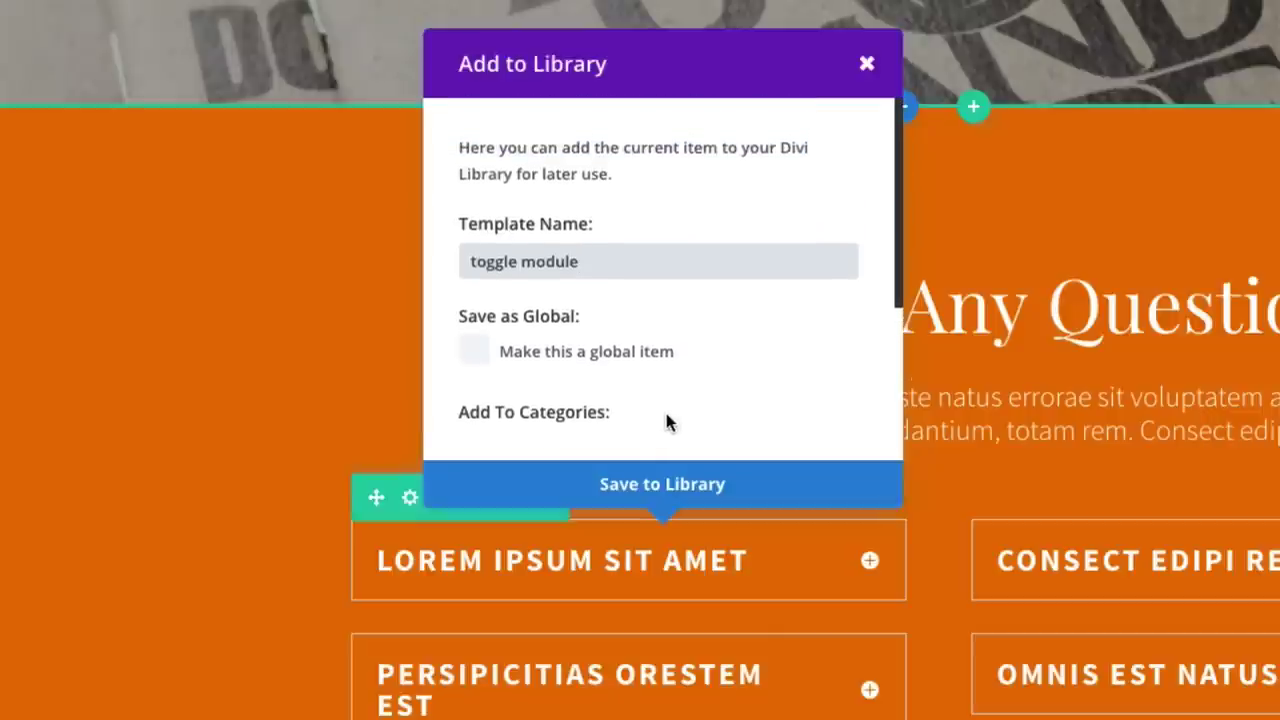
scroll(668, 422, down, 2)
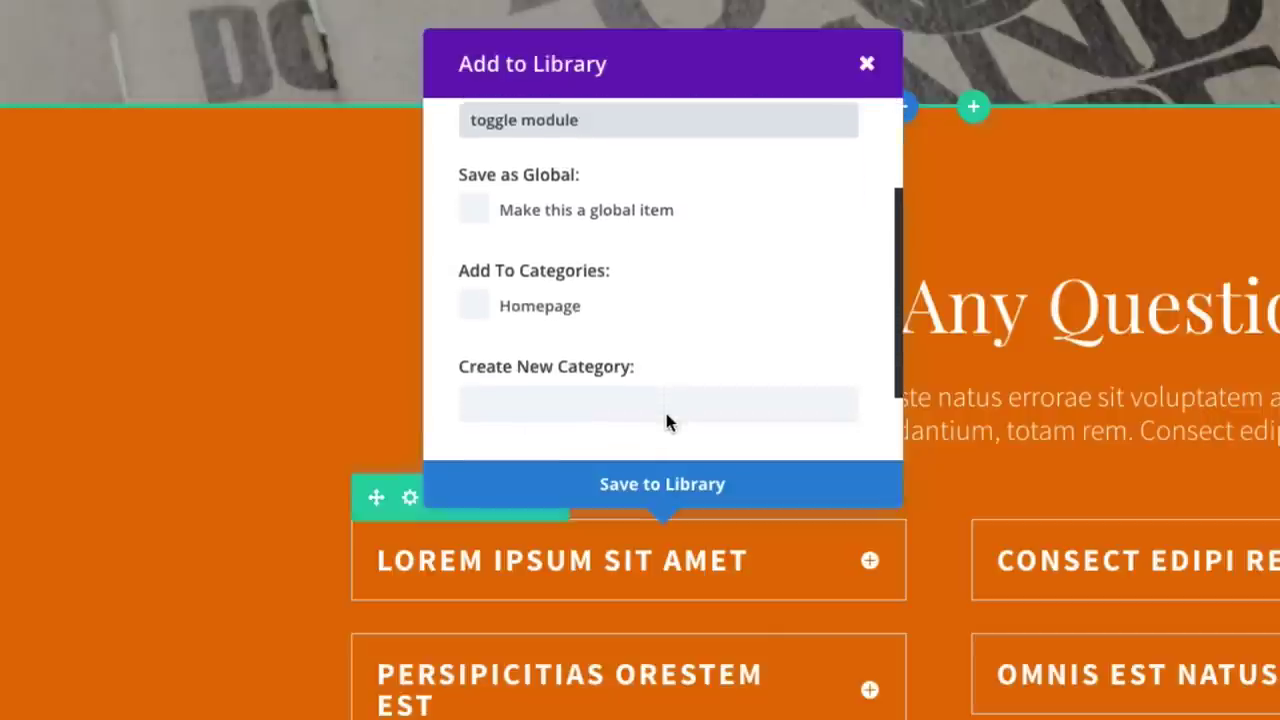
scroll(668, 422, up, 2)
scroll(668, 422, down, 2)
click(655, 485)
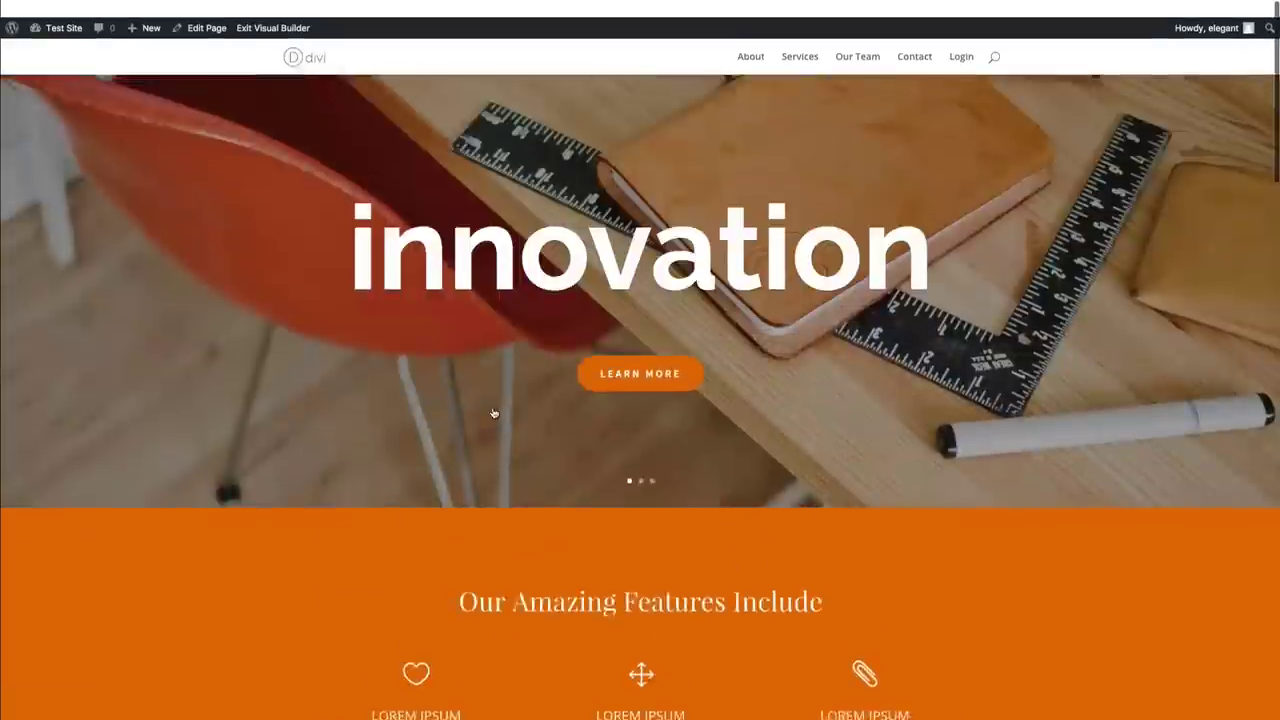
Save the first feature blurb to the library under the name 'Blurb Module'
scroll(493, 408, down, 3)
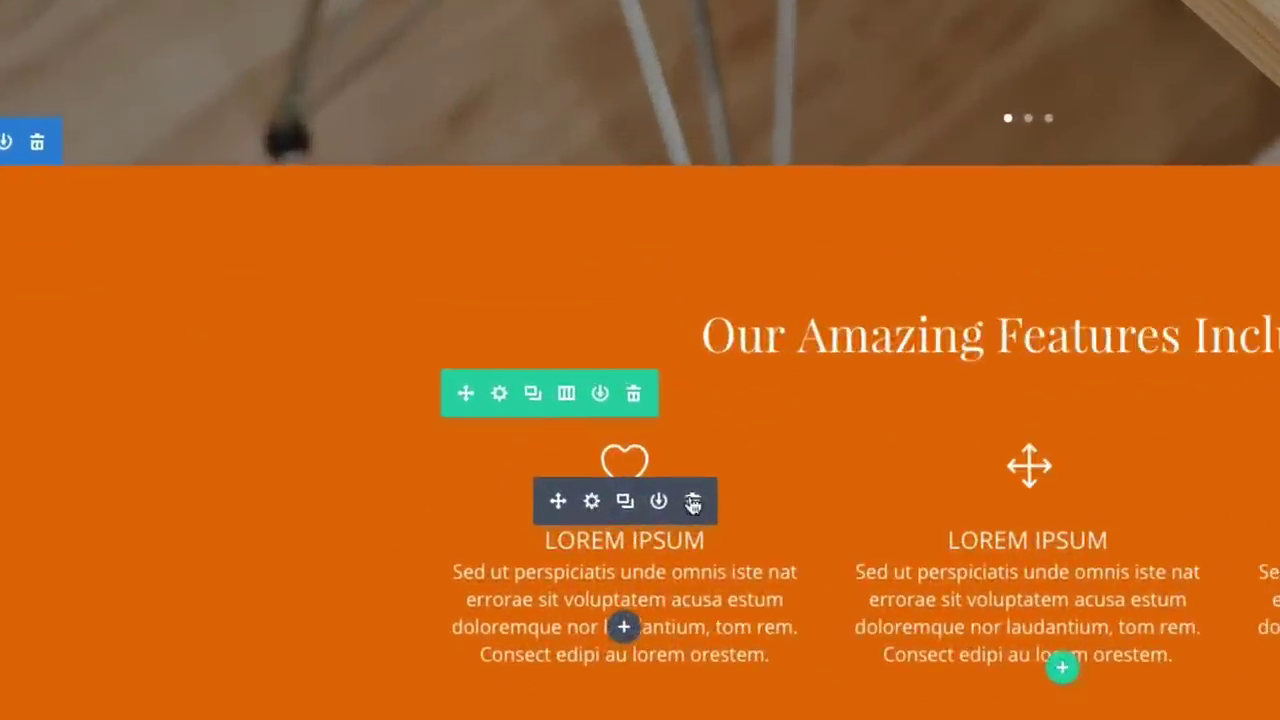
click(659, 504)
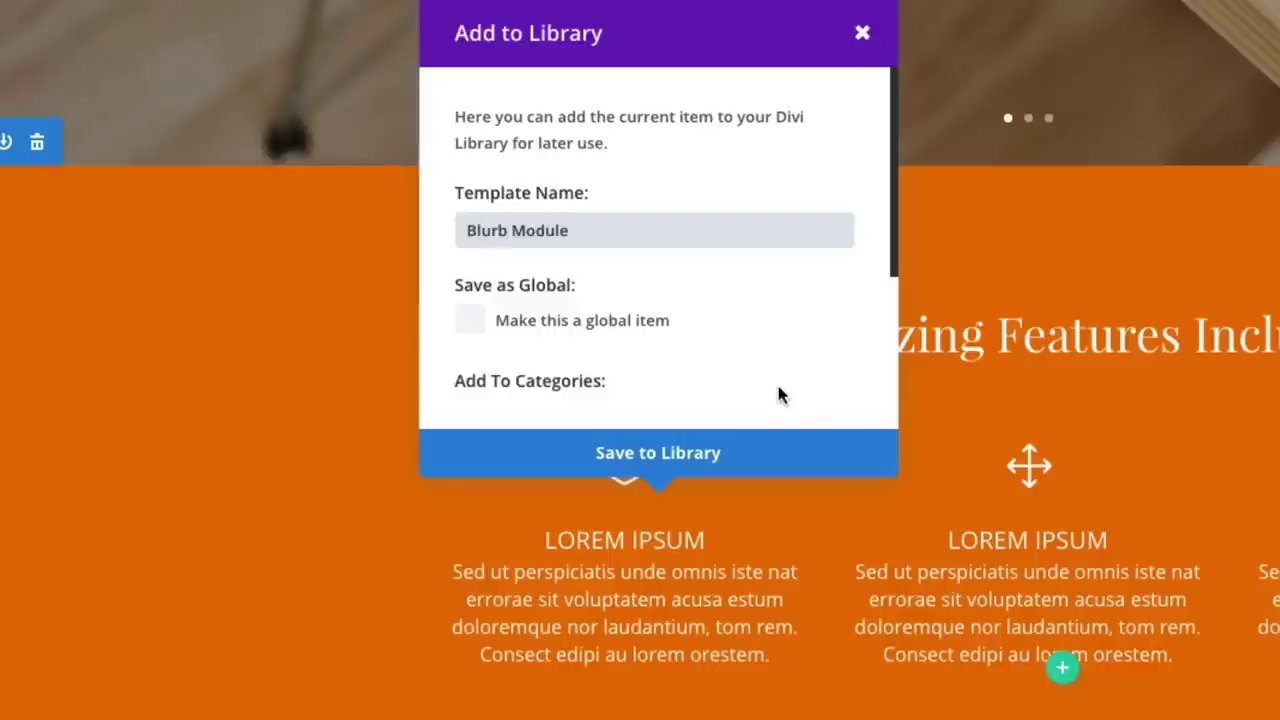
click(661, 470)
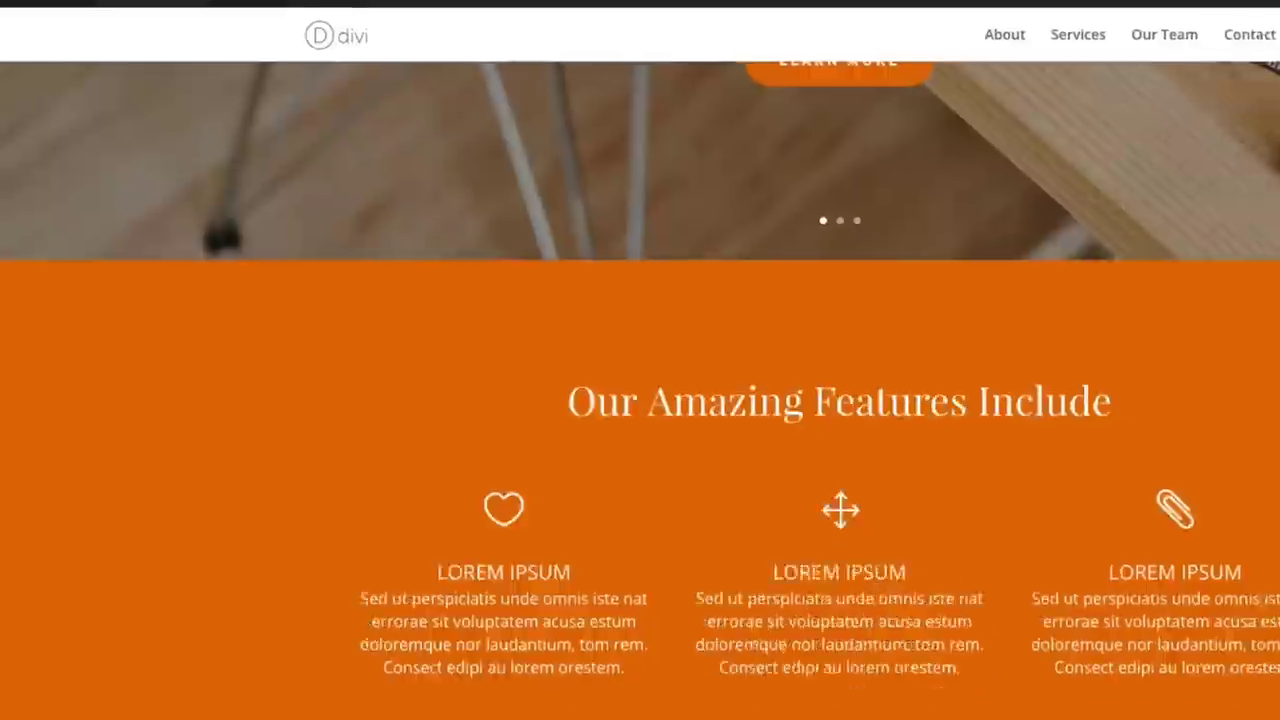
scroll(452, 289, down, 3)
scroll(452, 289, down, 6)
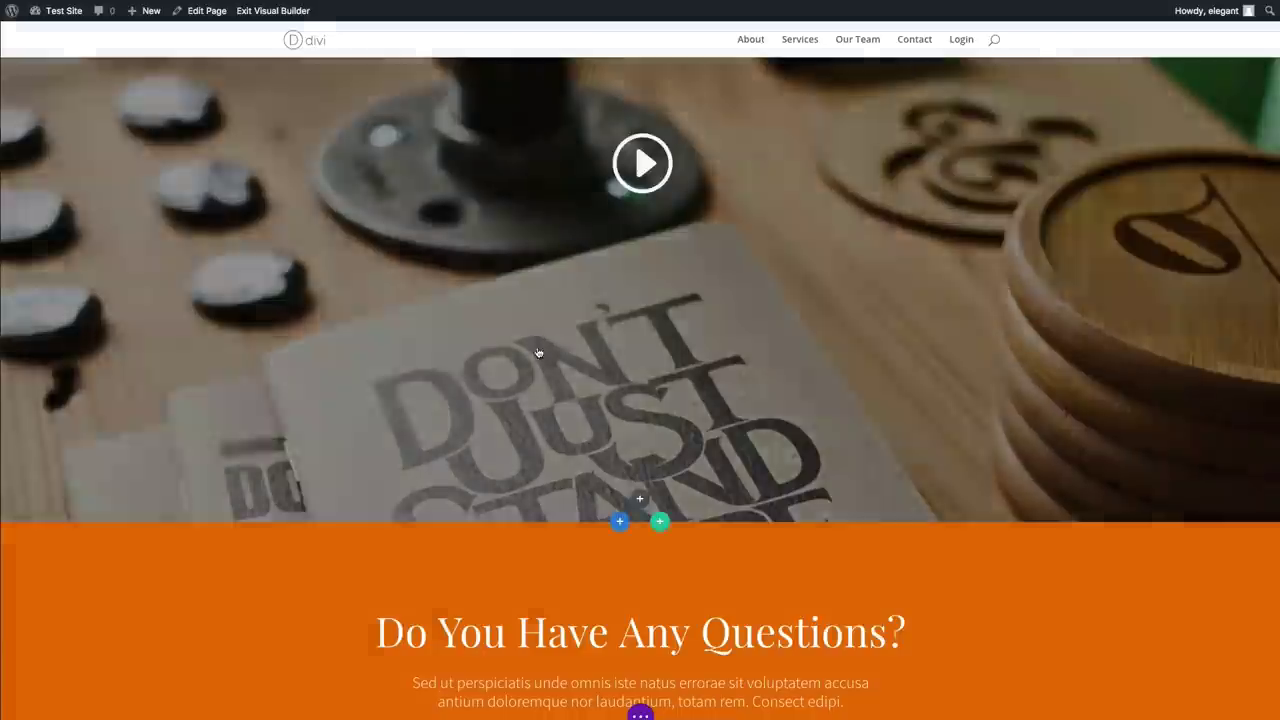
scroll(537, 352, down, 2)
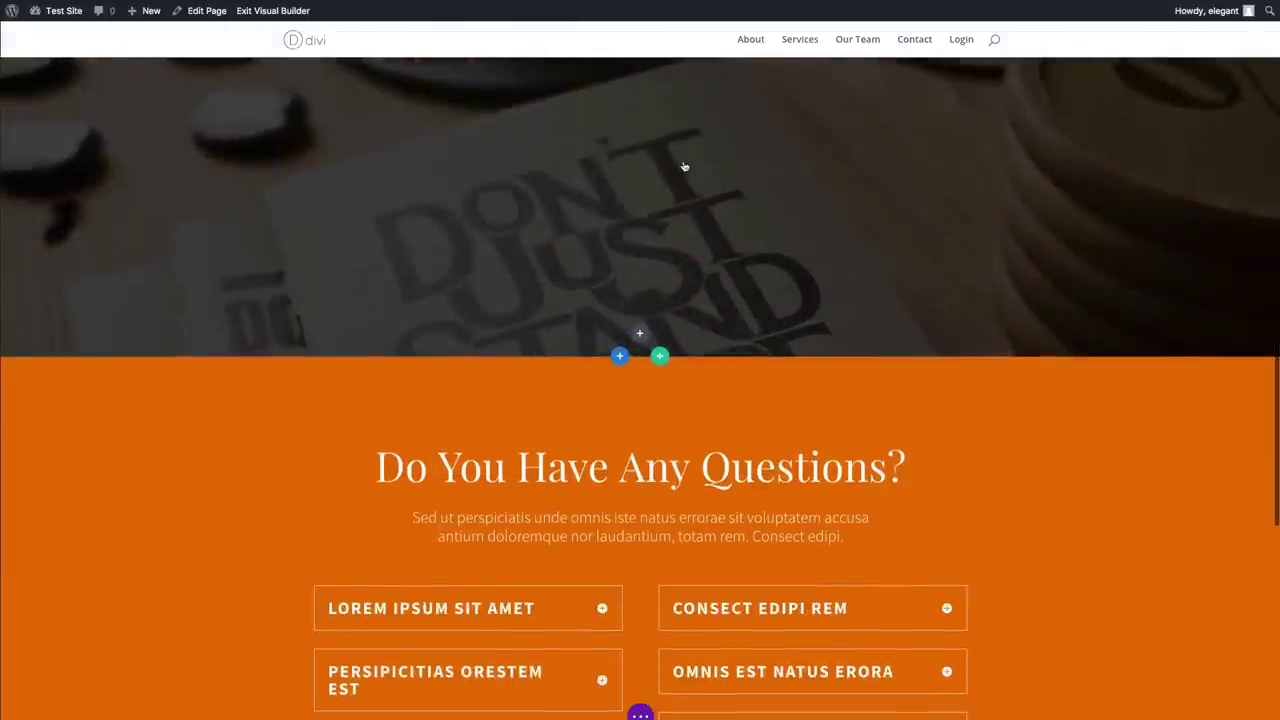
Insert the saved 'toggle module' below Accusa Antum as a fourth Questions toggle
scroll(684, 166, down, 3)
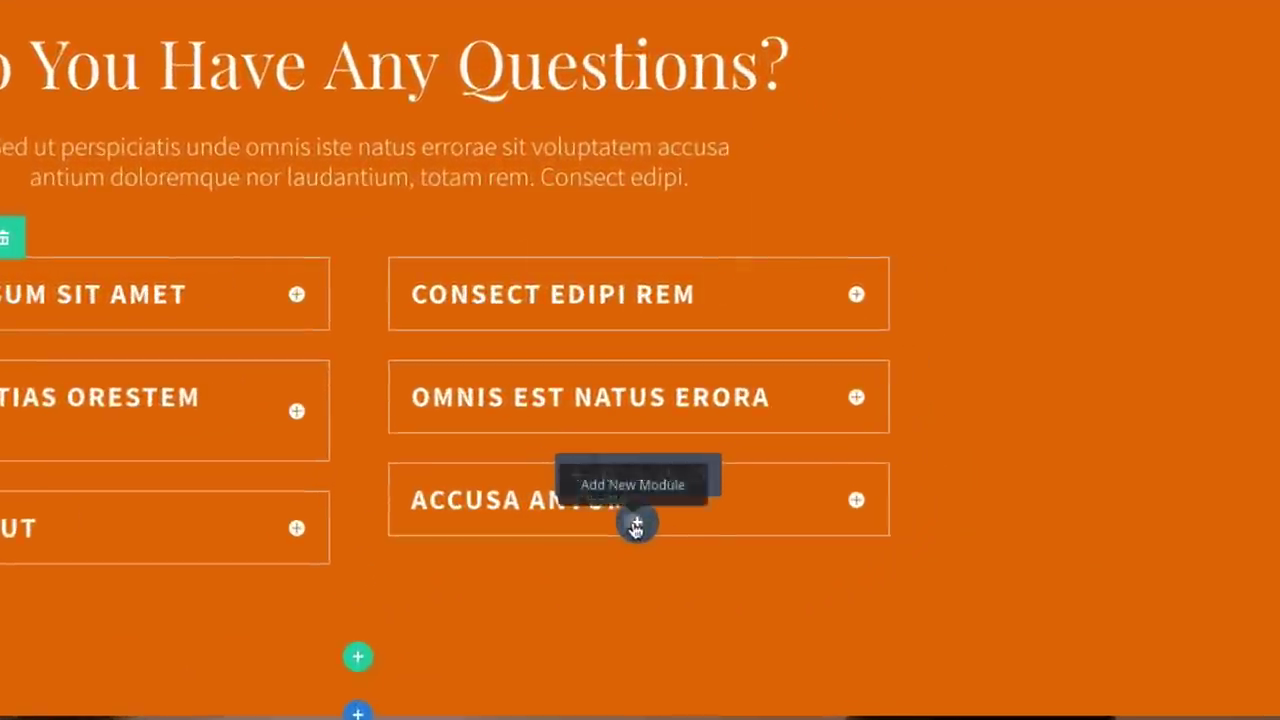
click(811, 426)
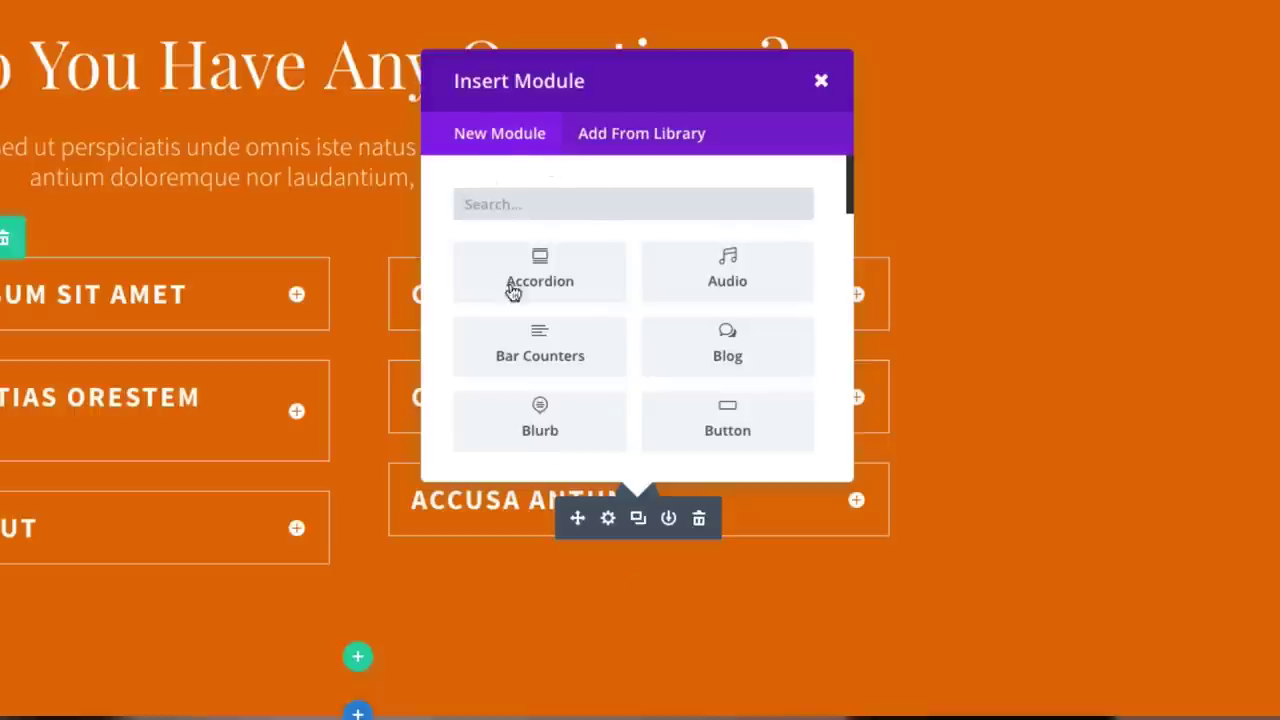
click(651, 134)
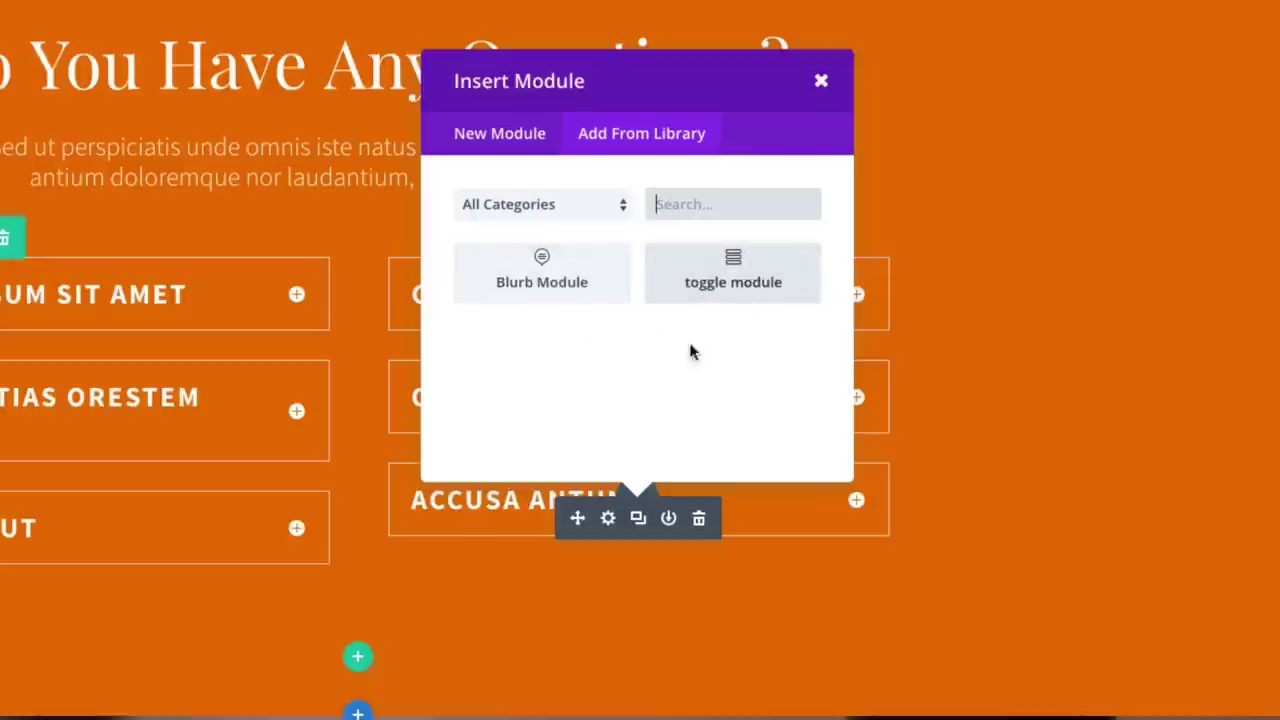
click(735, 291)
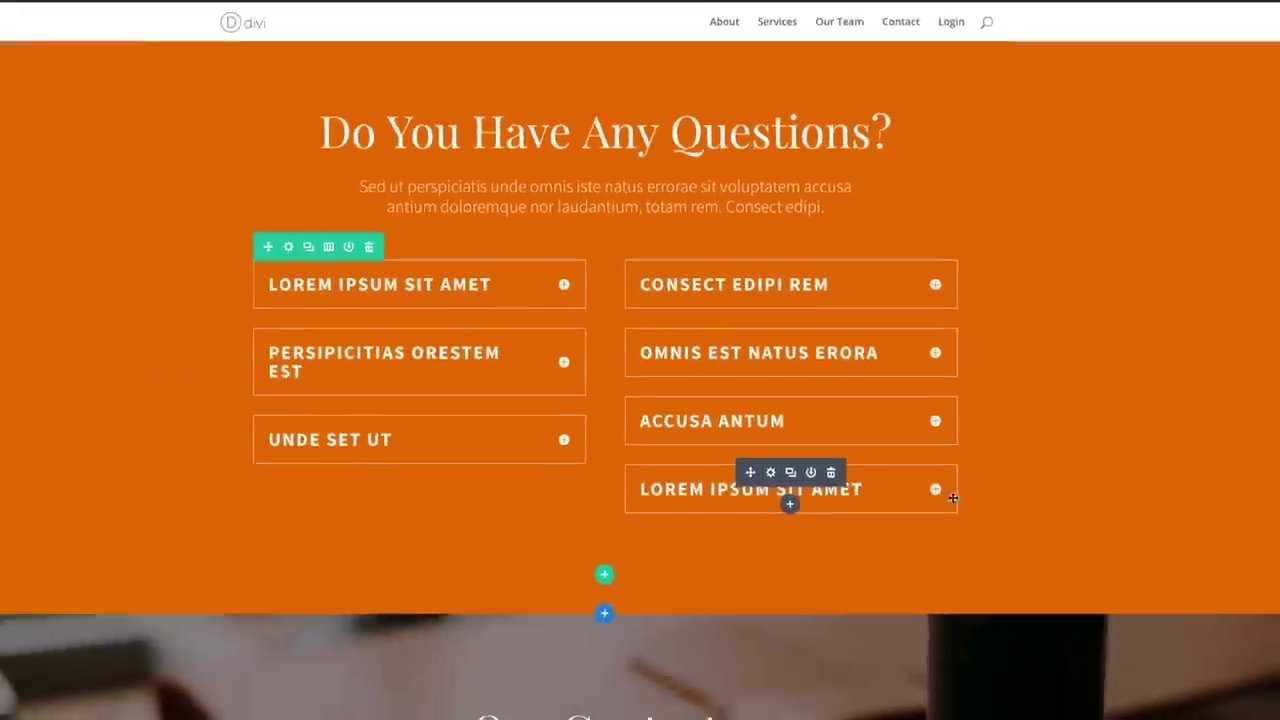
scroll(968, 478, up, 5)
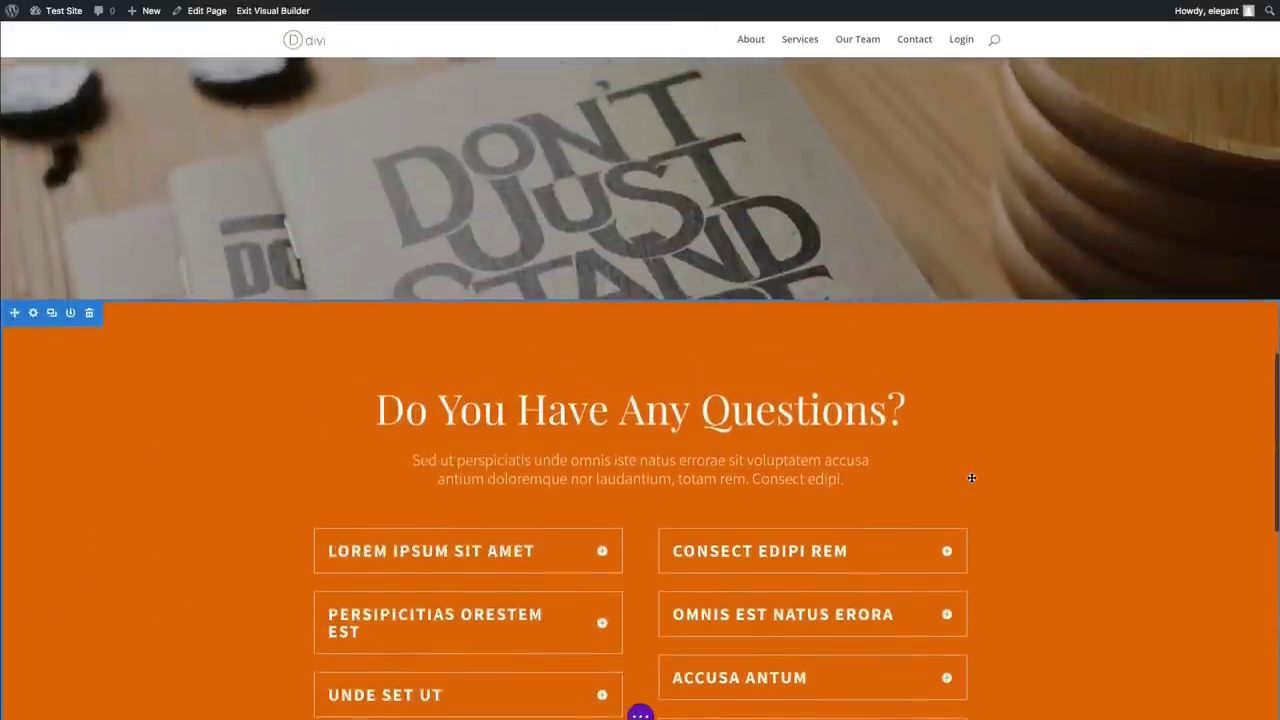
scroll(971, 478, up, 8)
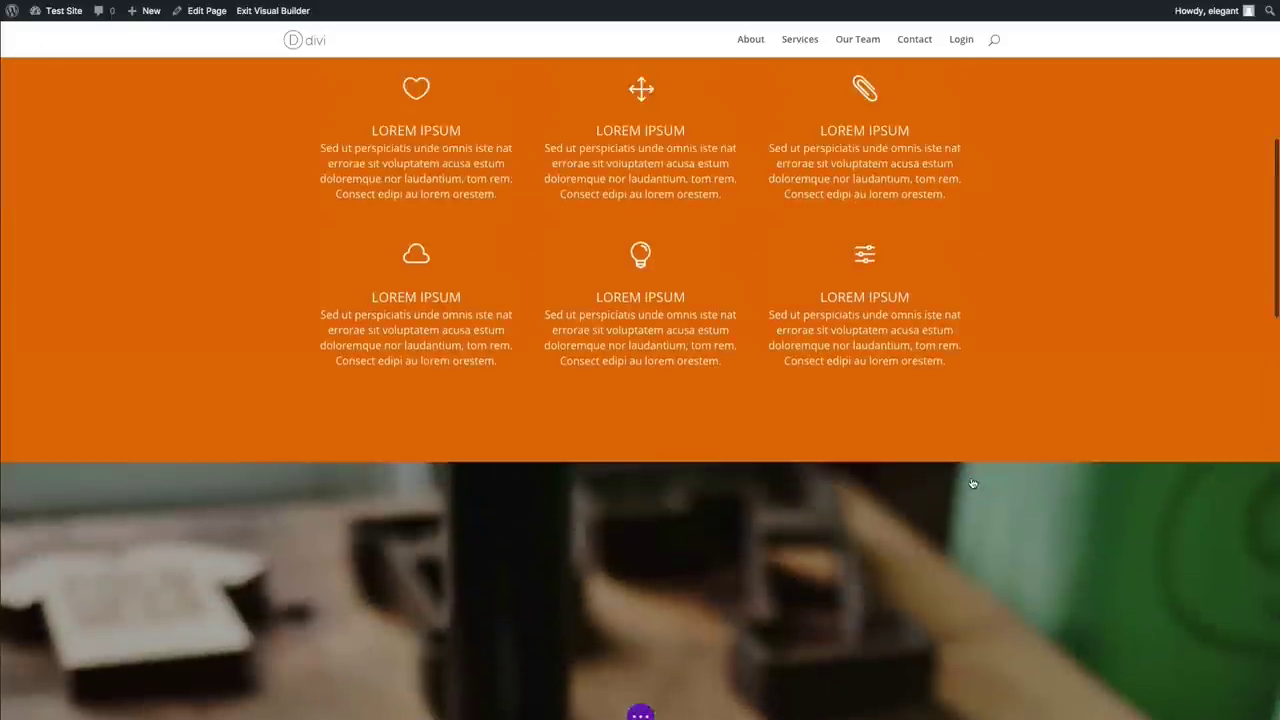
scroll(971, 478, down, 10)
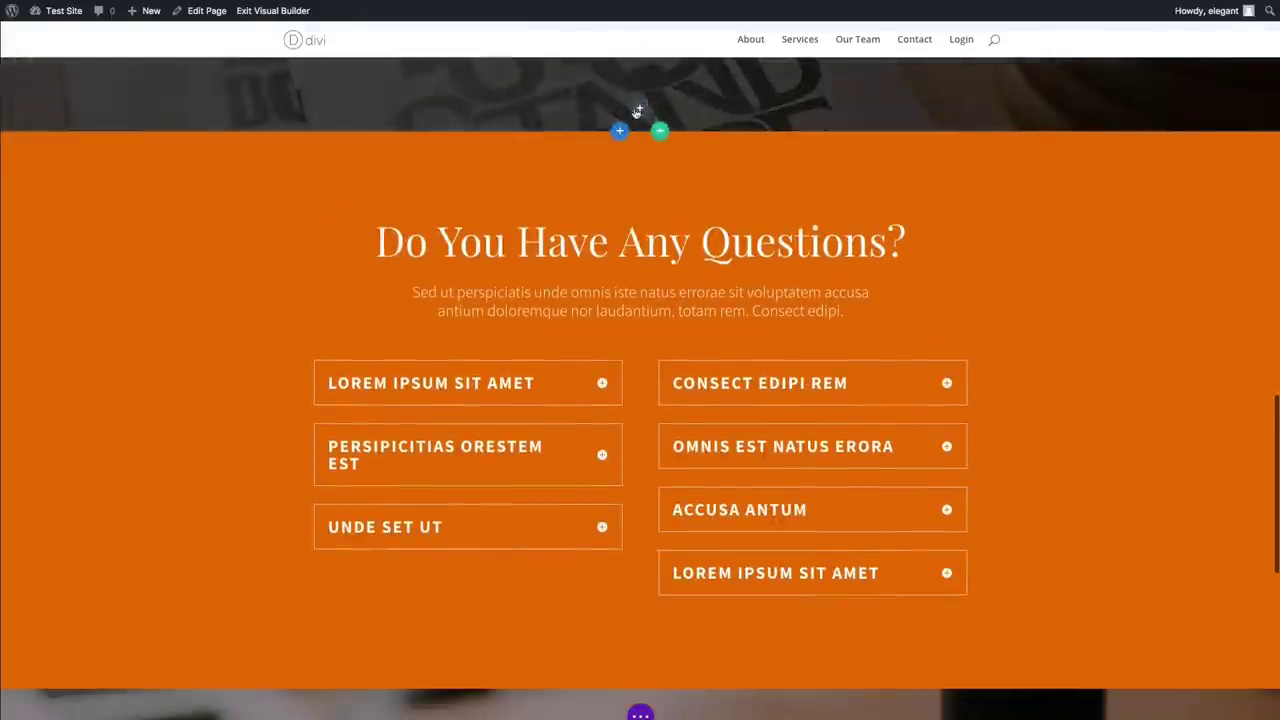
Add the saved 'Blurb Section' from the library as a new section above Questions
click(620, 131)
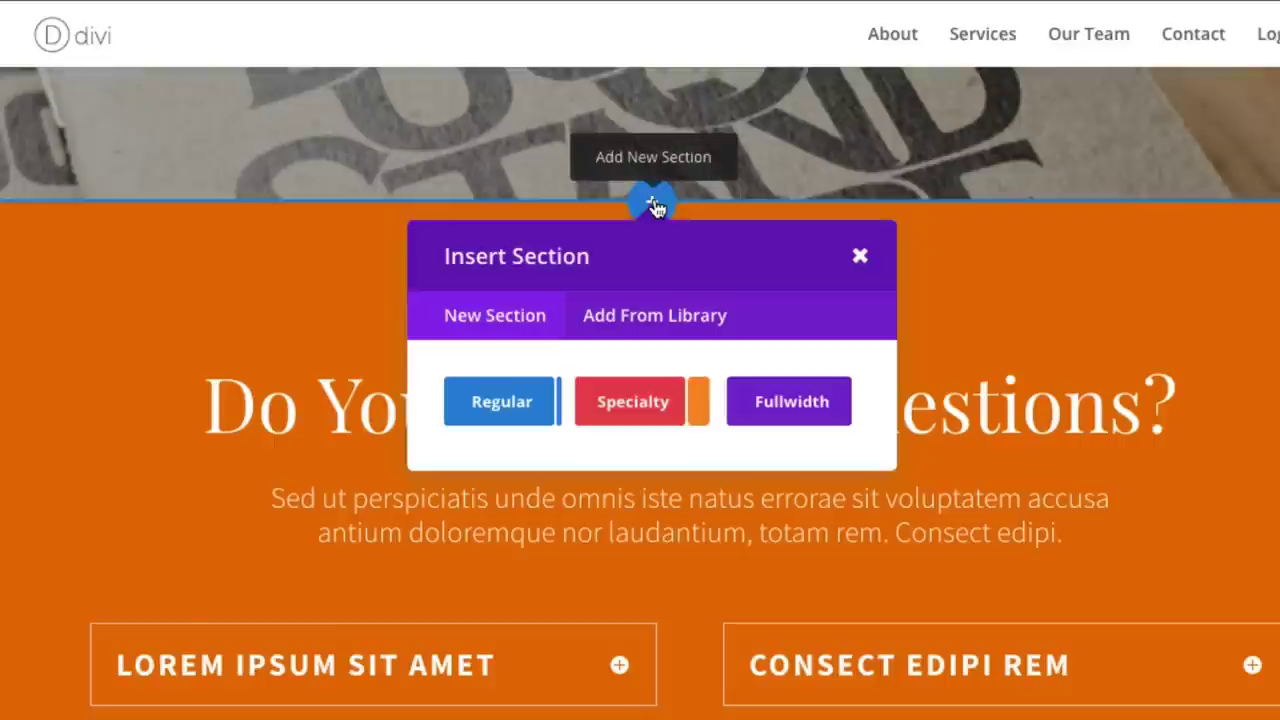
click(643, 337)
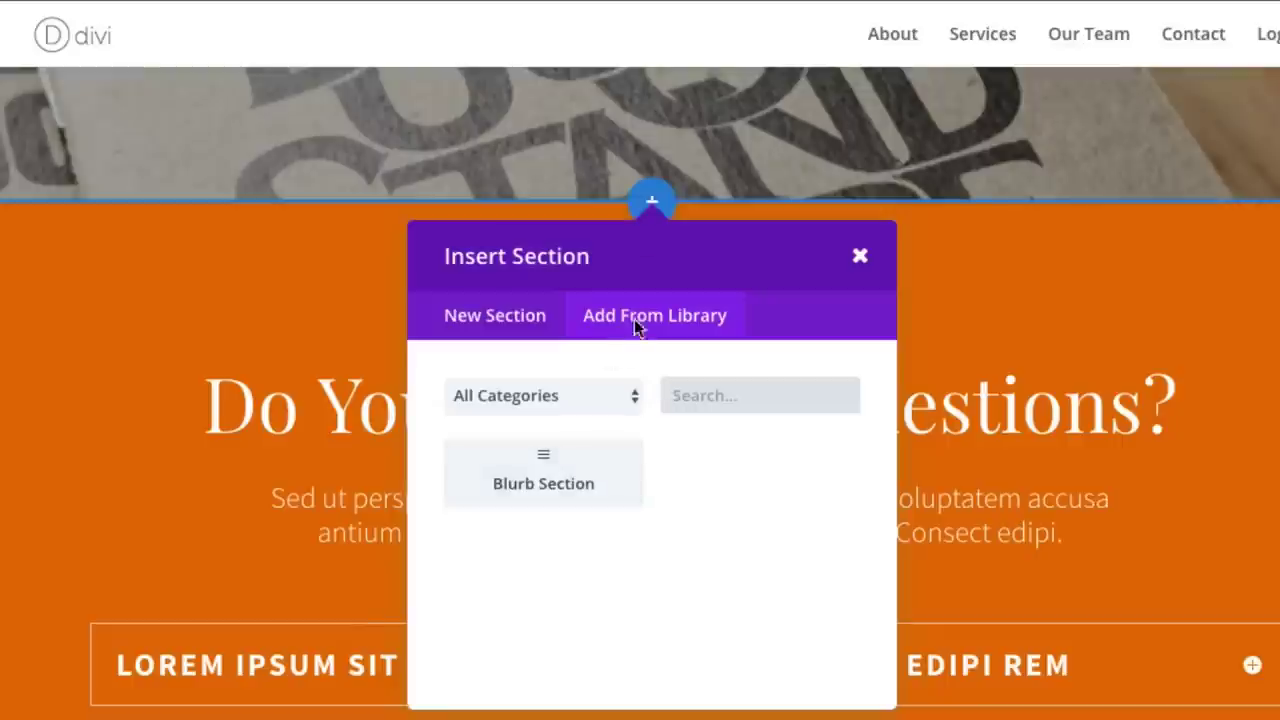
click(555, 484)
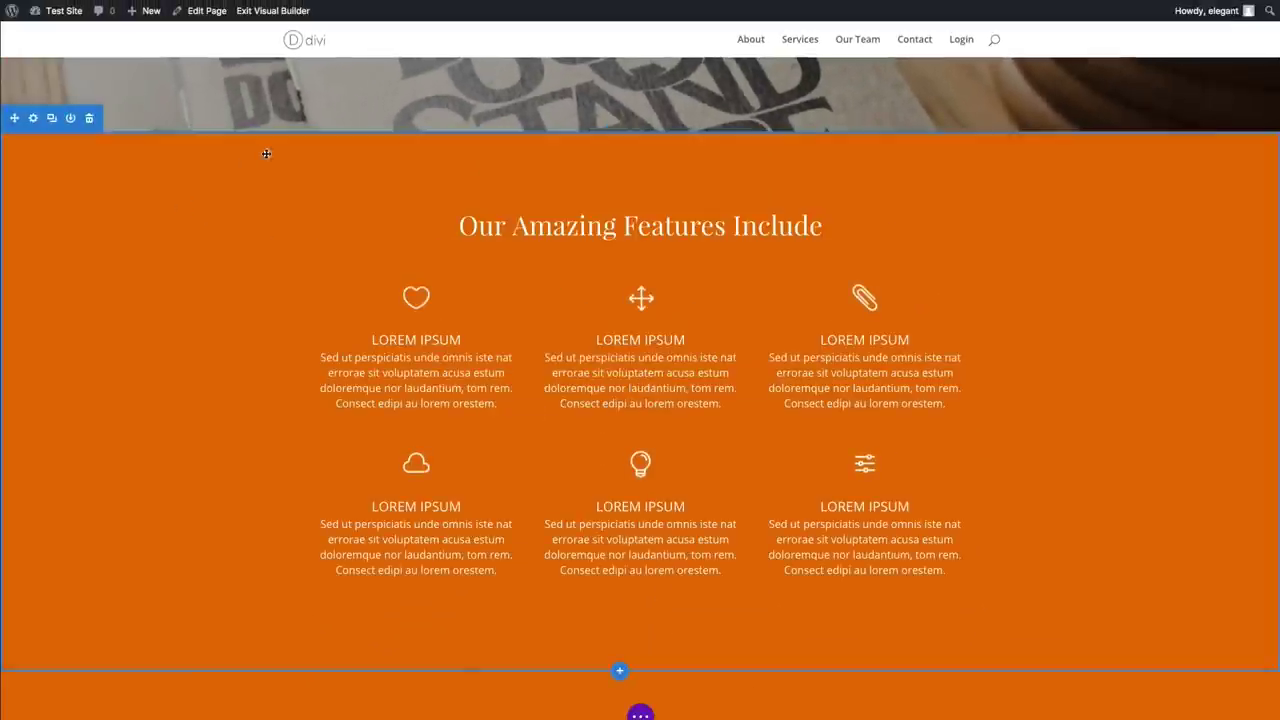
scroll(971, 345, down, 5)
scroll(971, 347, down, 3)
scroll(969, 349, up, 8)
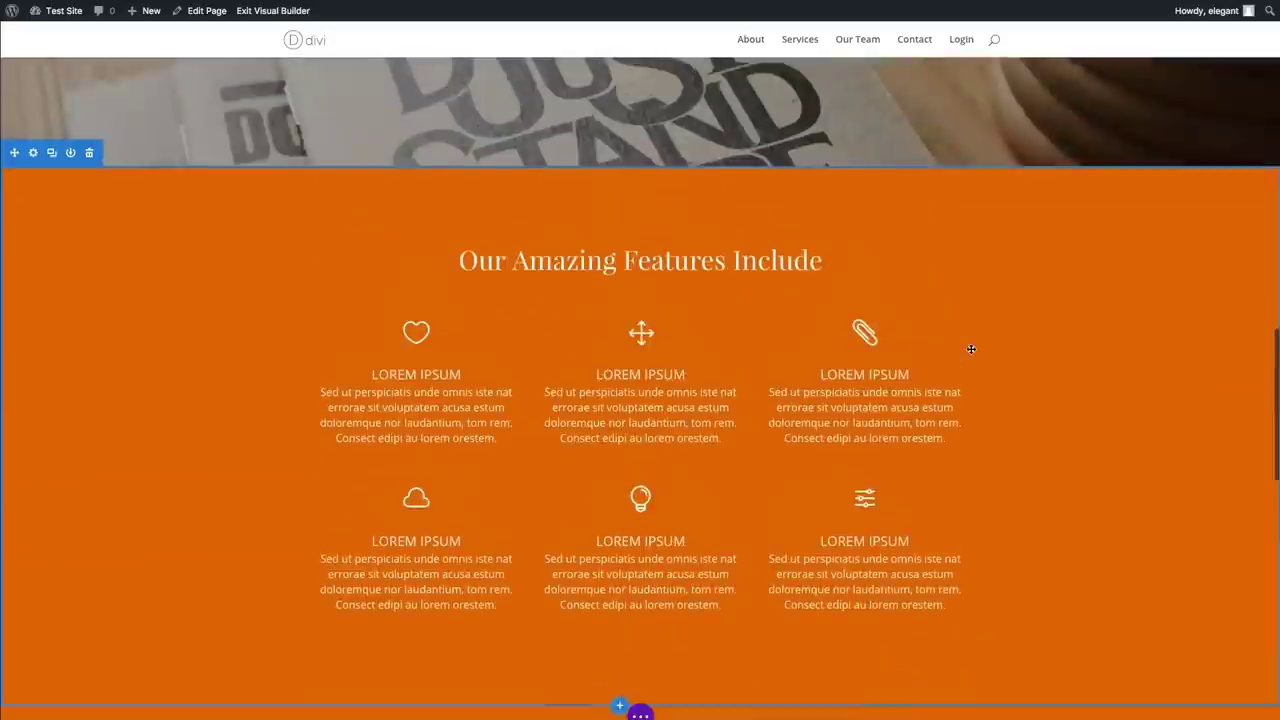
scroll(871, 314, down, 2)
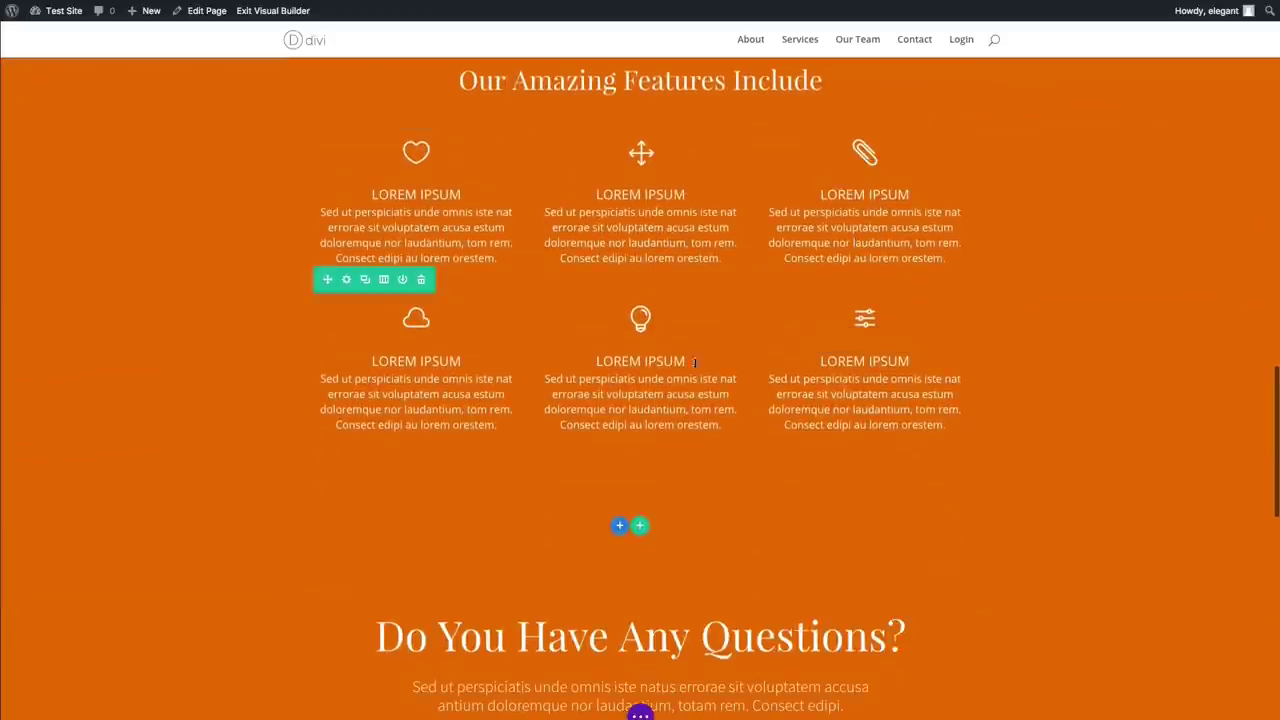
scroll(510, 466, down, 6)
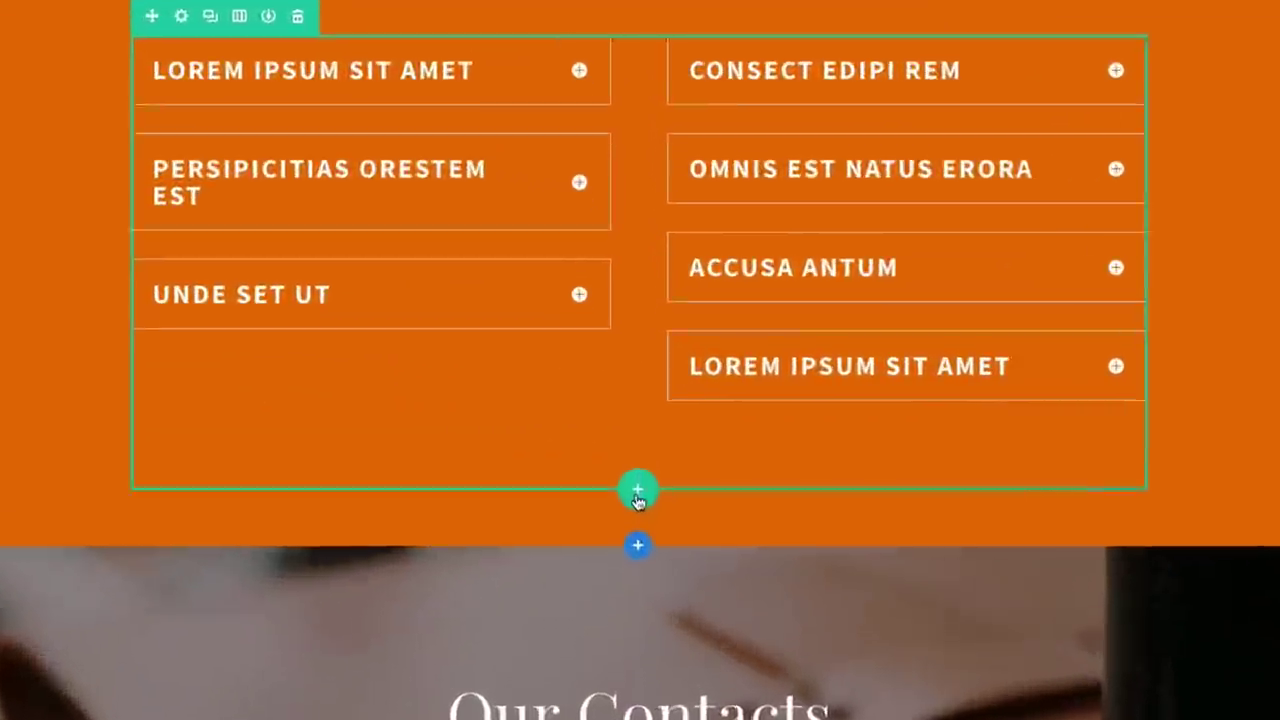
click(638, 494)
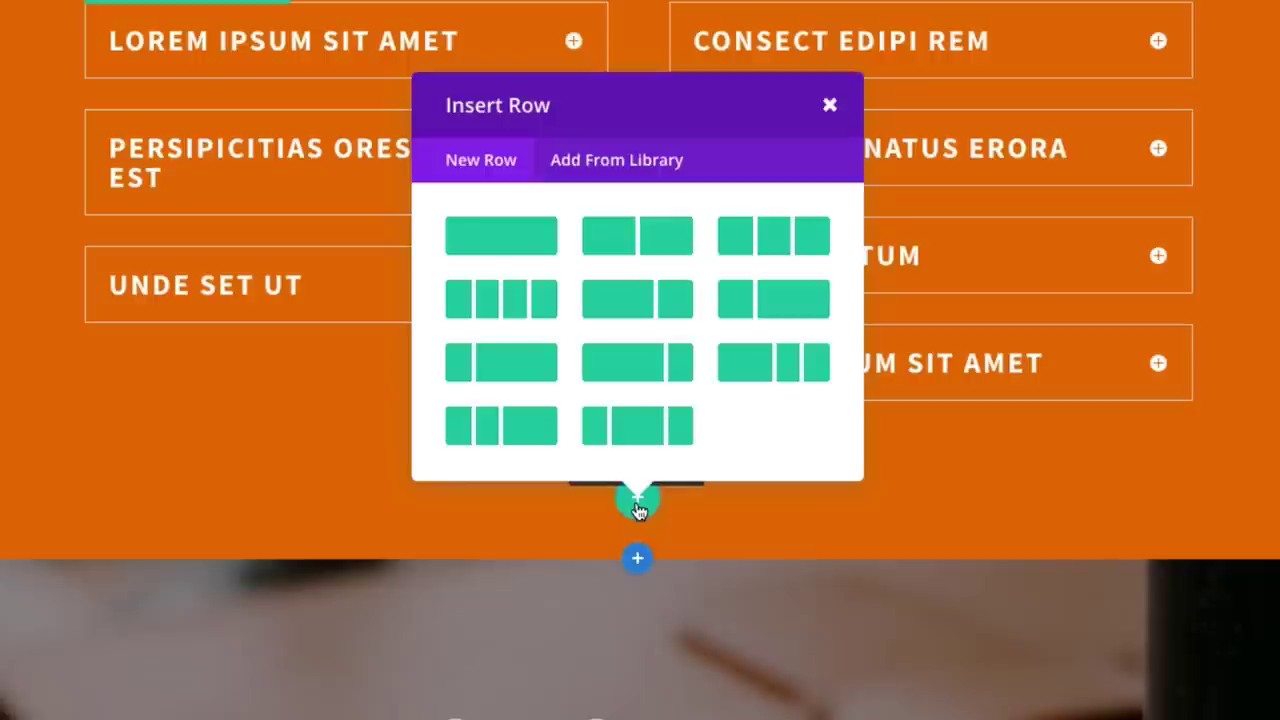
click(609, 164)
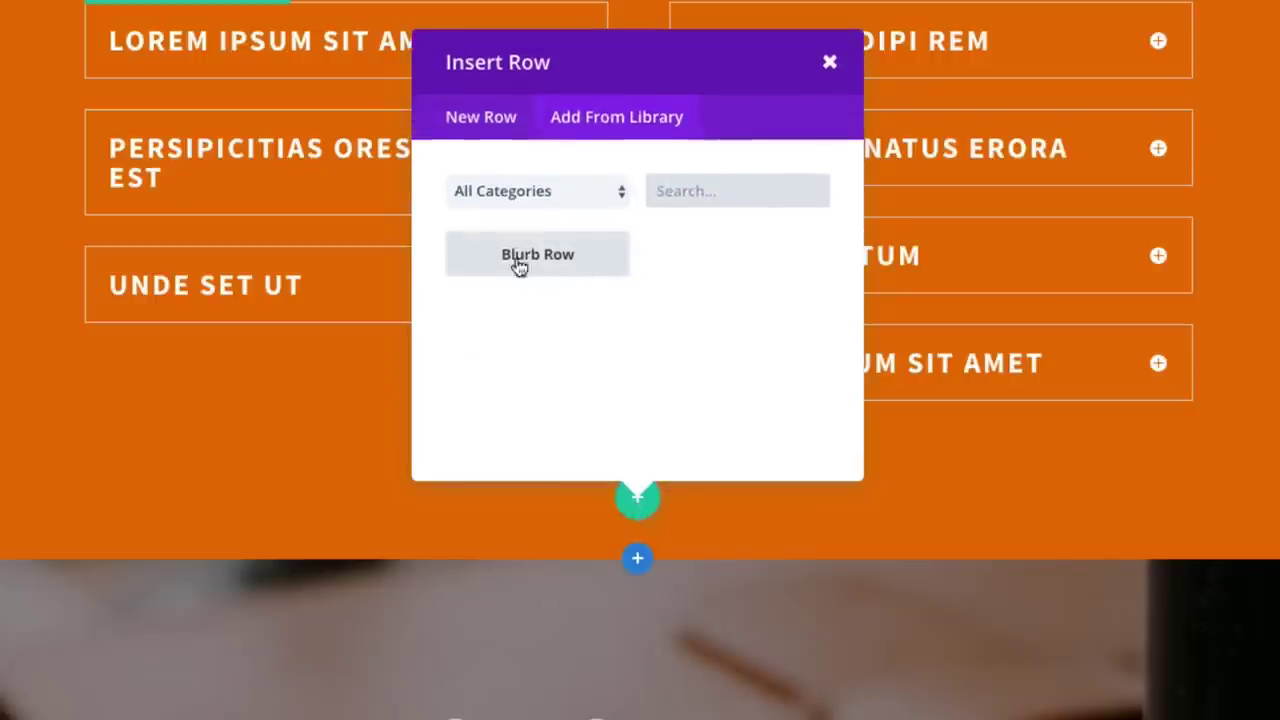
click(572, 268)
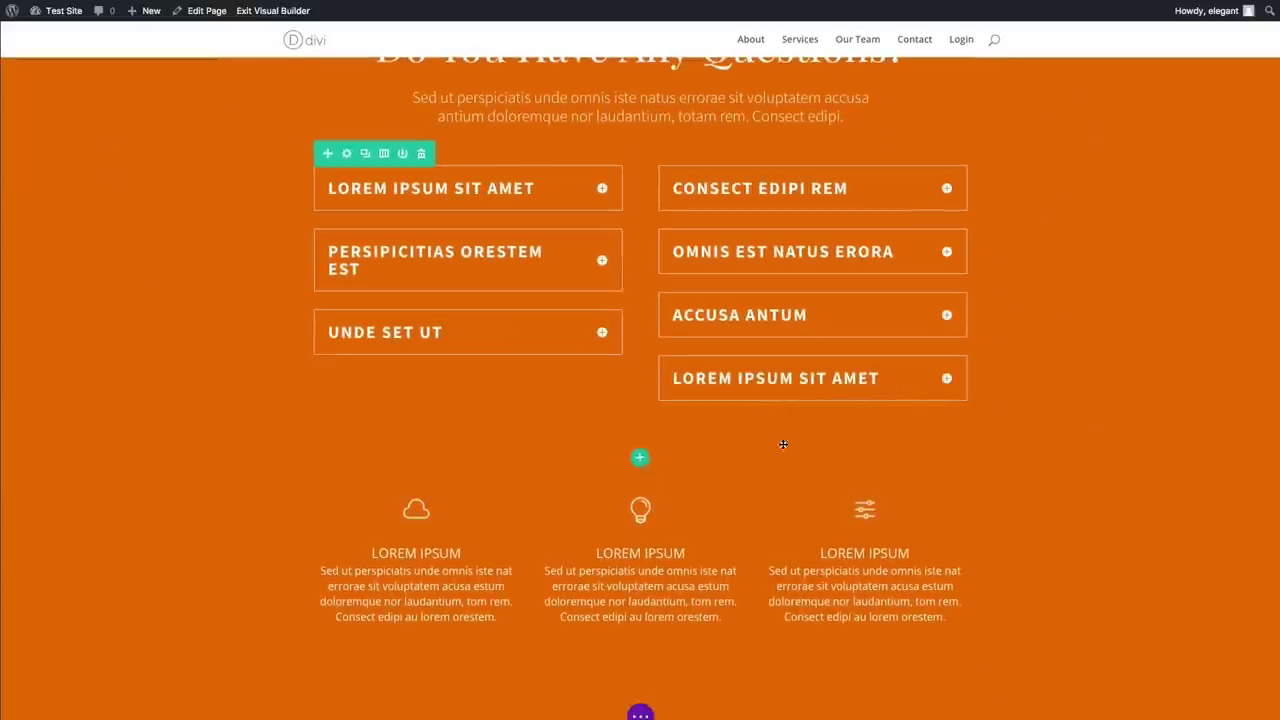
scroll(175, 551, down, 2)
scroll(743, 560, up, 1)
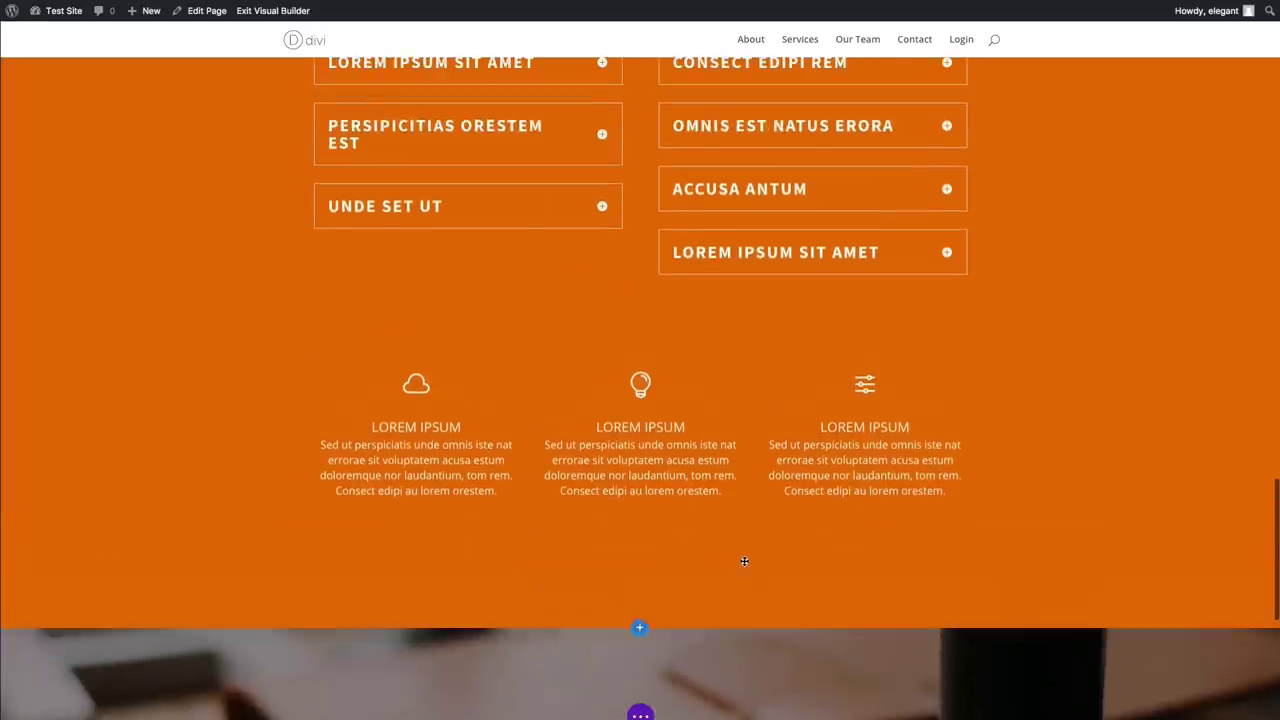
scroll(496, 520, up, 2)
scroll(496, 520, down, 3)
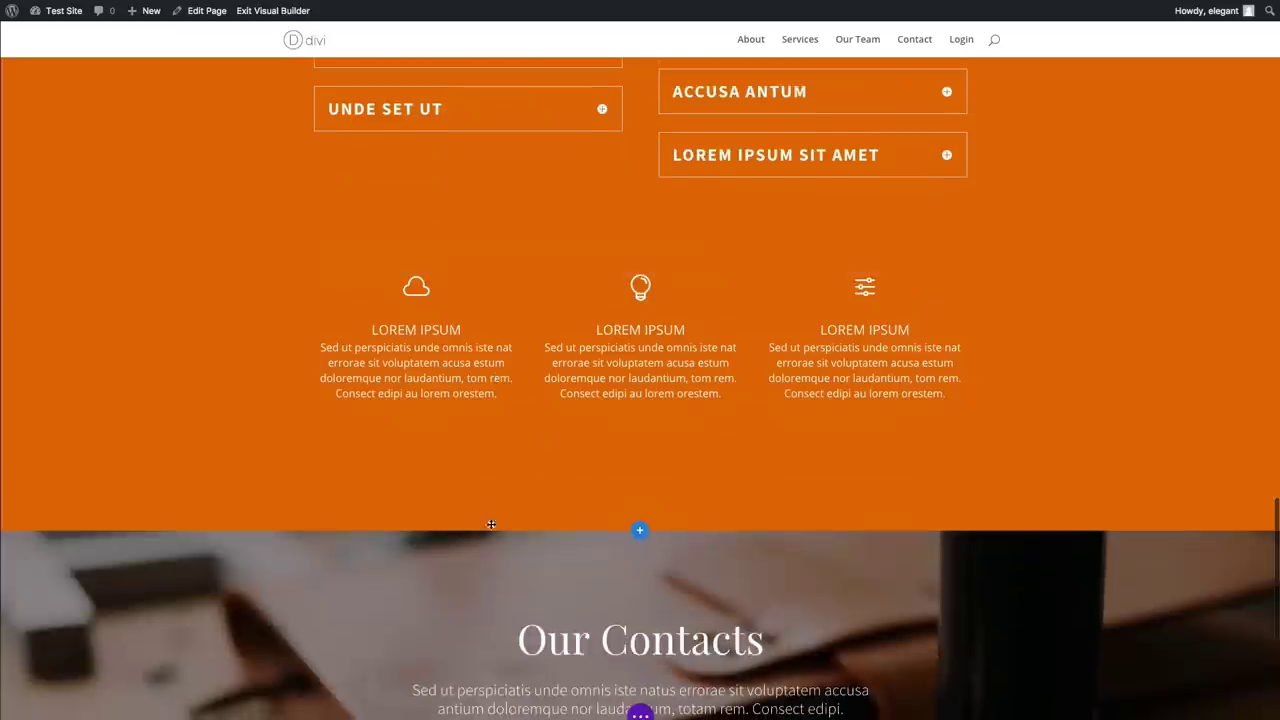
scroll(490, 525, up, 6)
scroll(490, 525, down, 2)
scroll(783, 563, down, 5)
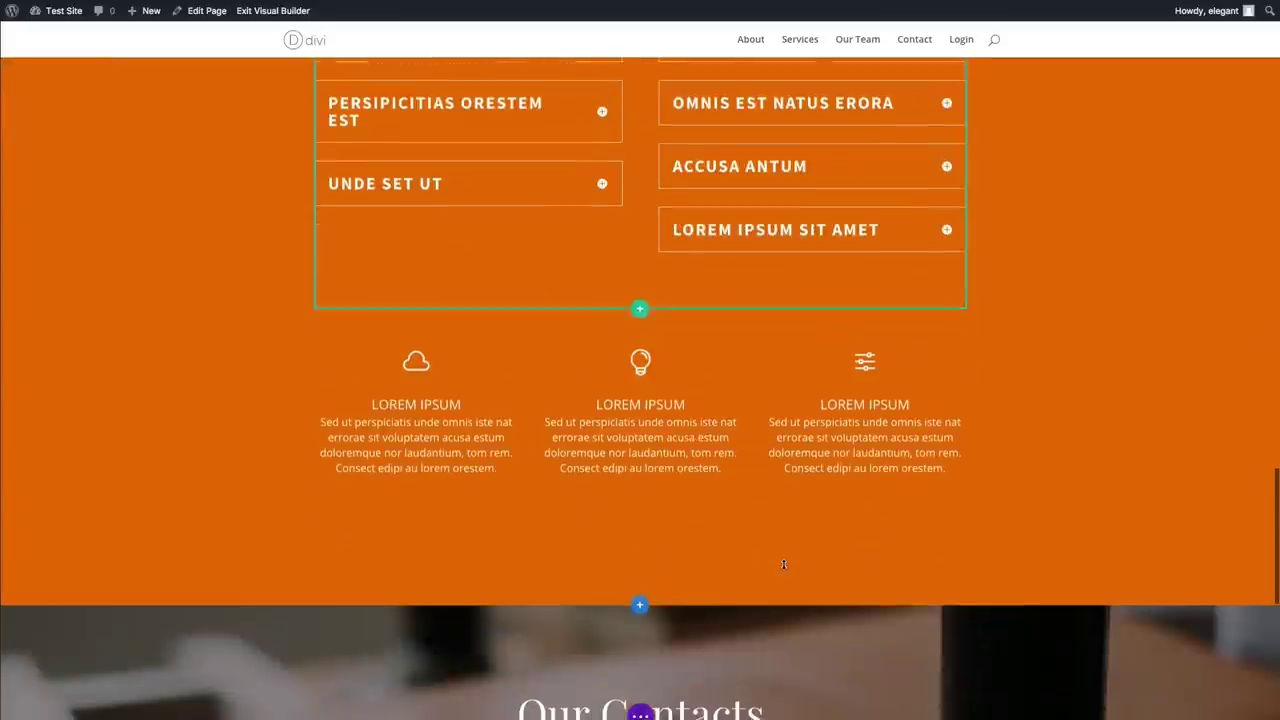
scroll(783, 565, up, 5)
scroll(783, 563, up, 15)
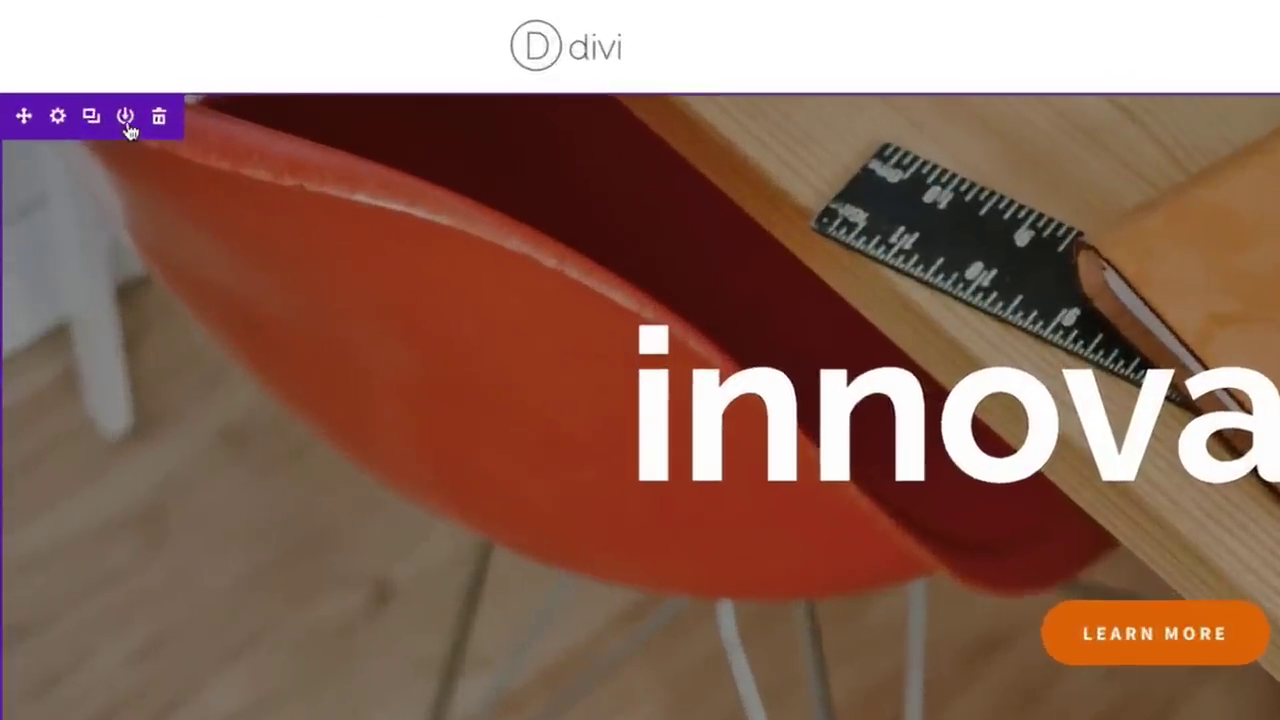
Name the hero slider section's library template 'fullwidth slider header'
click(70, 88)
click(181, 370)
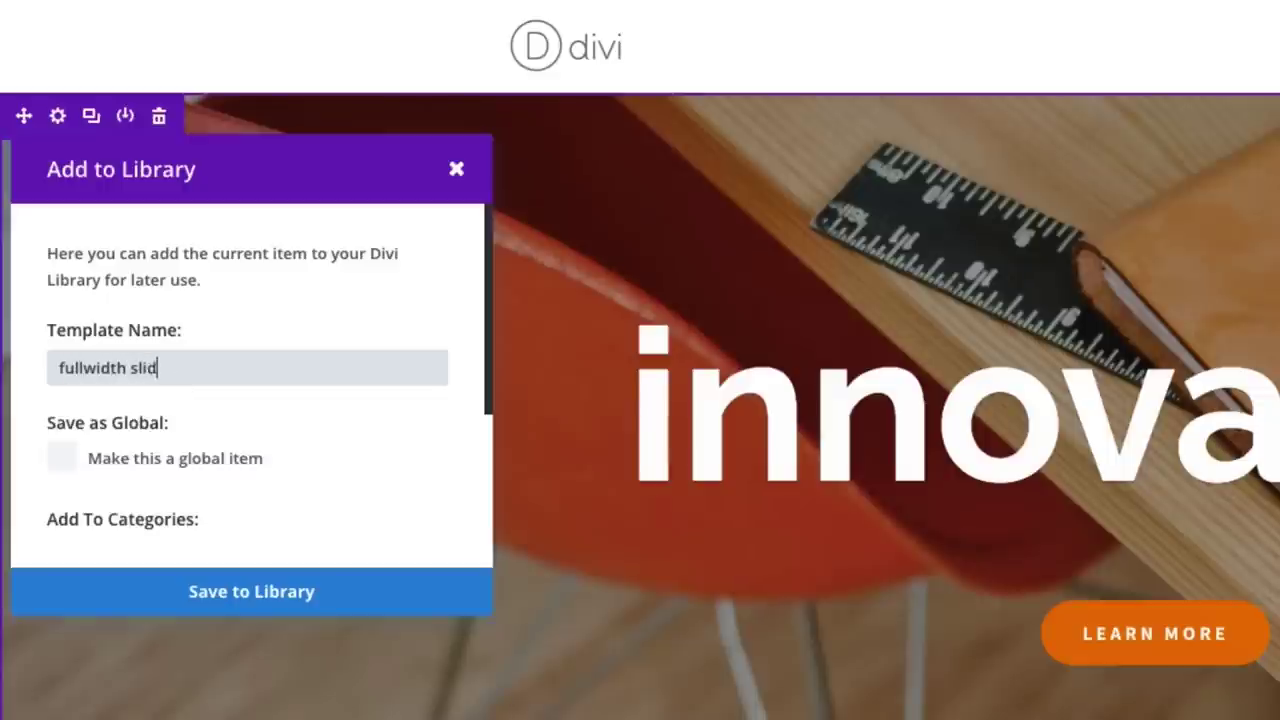
text(fullwidth slider header)
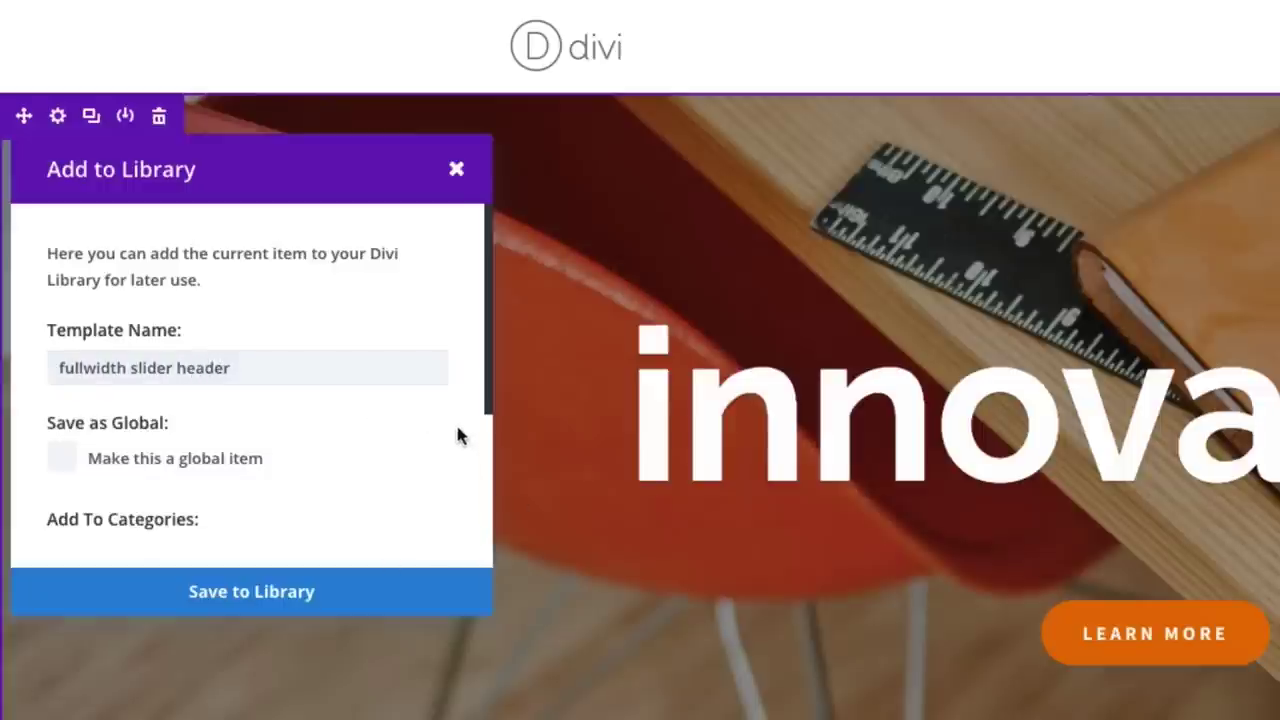
scroll(457, 425, down, 3)
scroll(458, 432, up, 3)
scroll(458, 432, down, 3)
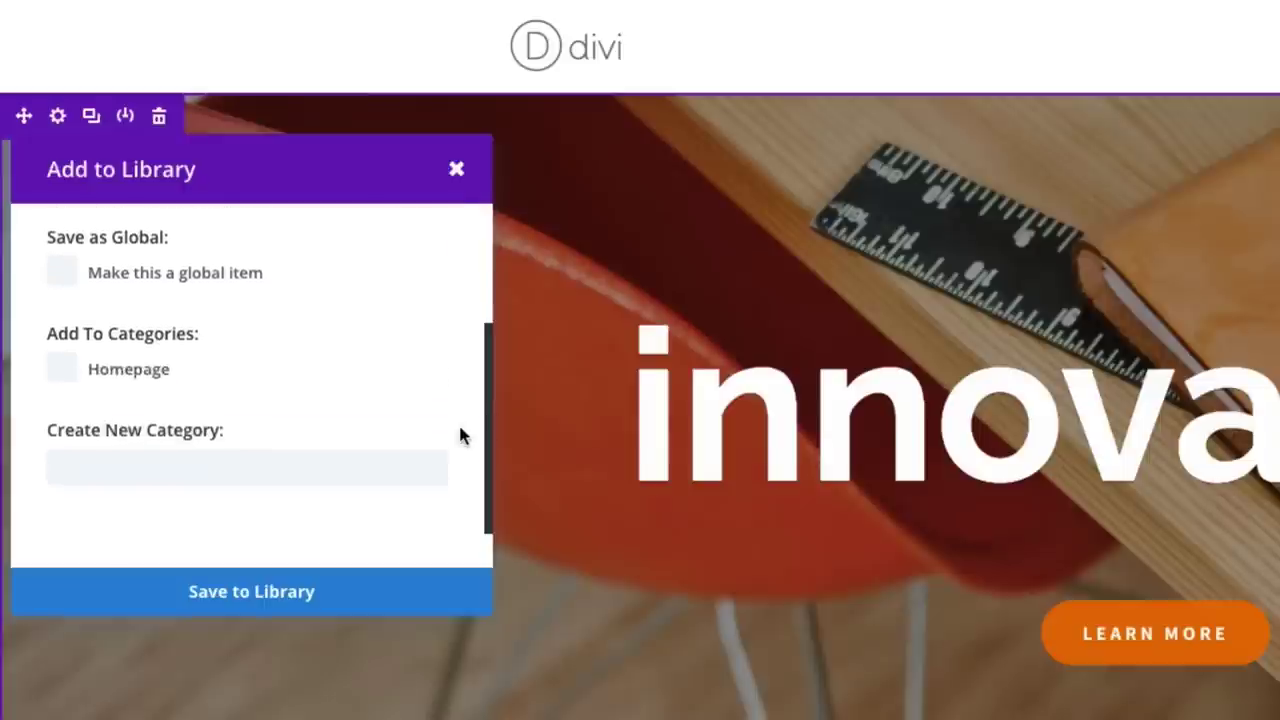
scroll(458, 432, up, 3)
scroll(189, 486, down, 3)
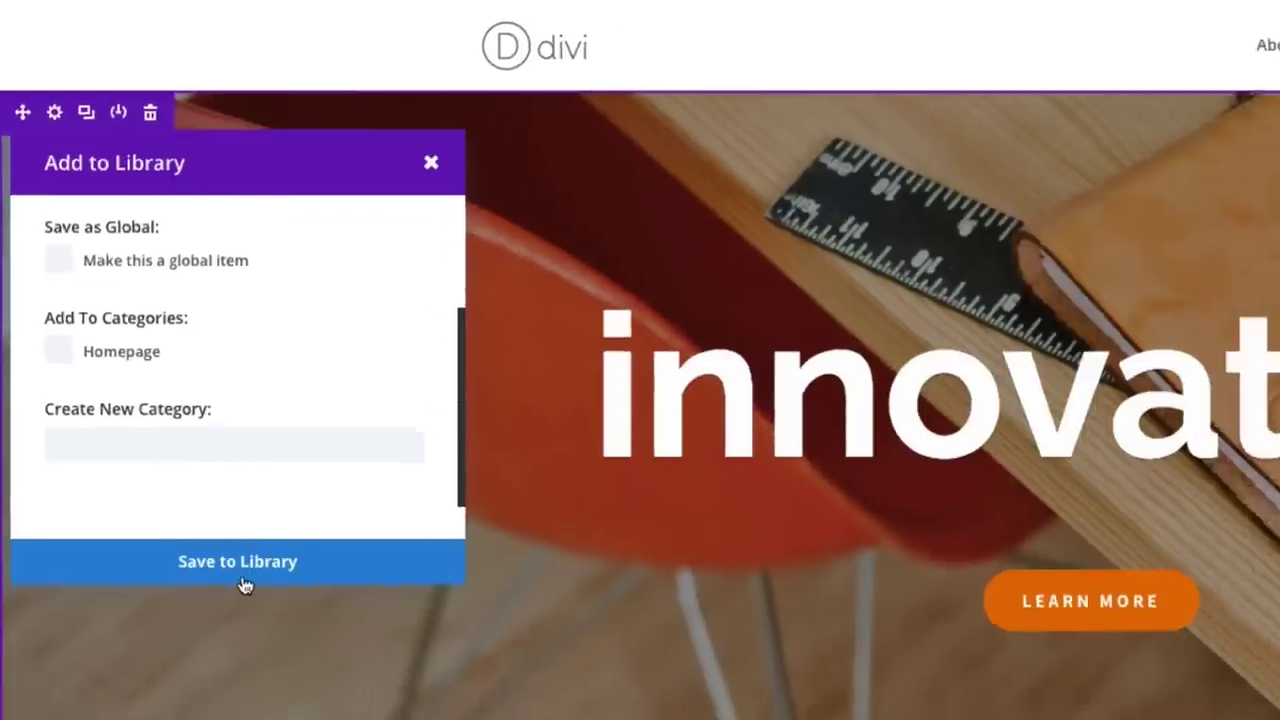
Save the slider template to the Divi Library and stay on the page
click(258, 606)
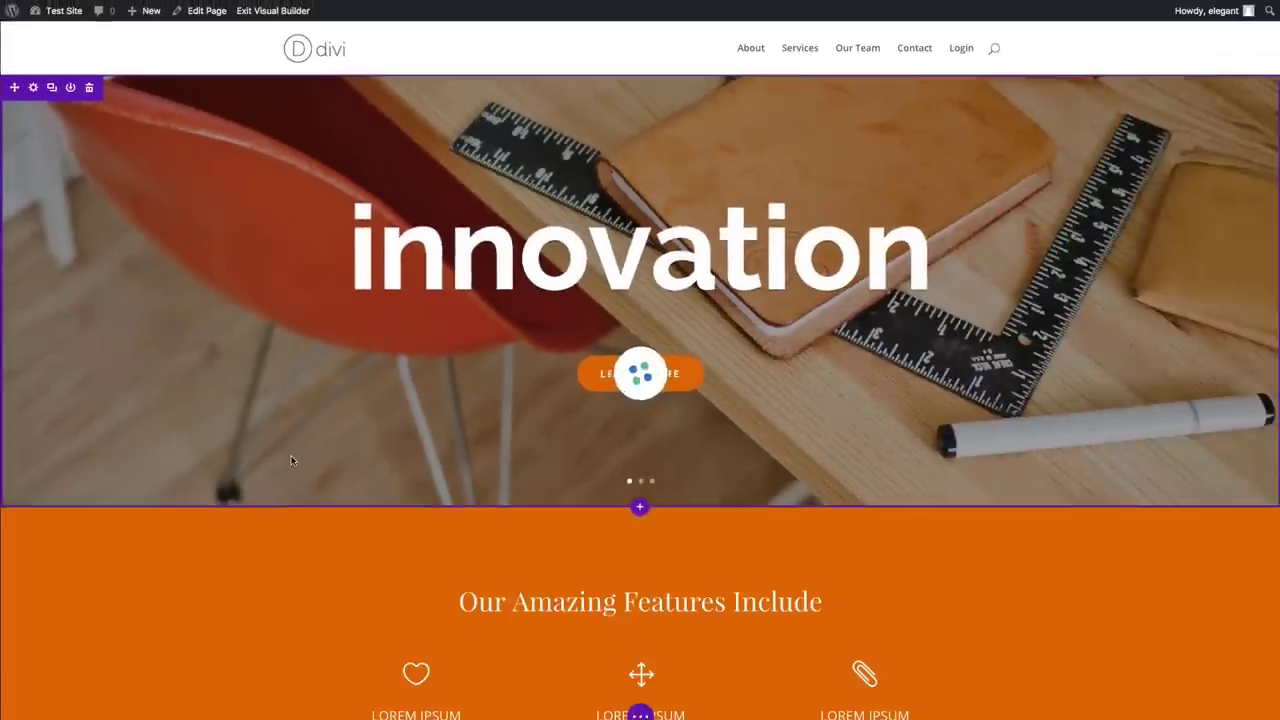
scroll(243, 276, down, 8)
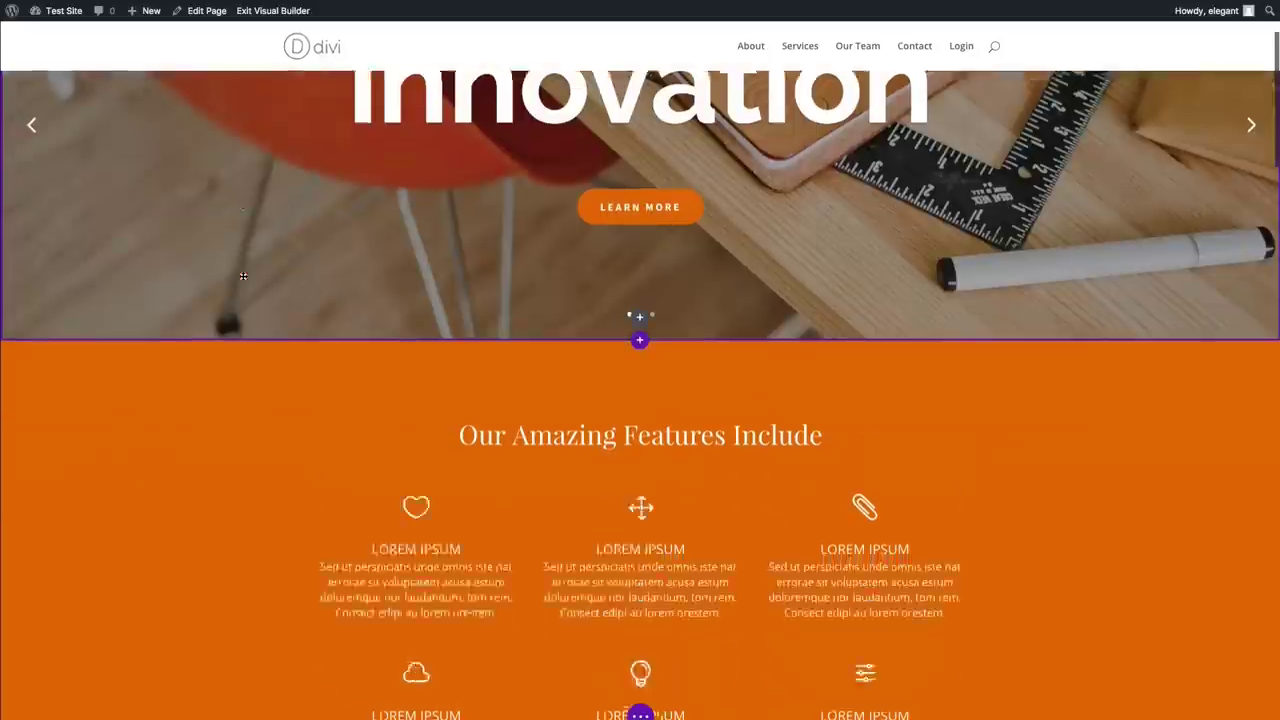
scroll(243, 276, up, 3)
scroll(243, 282, down, 10)
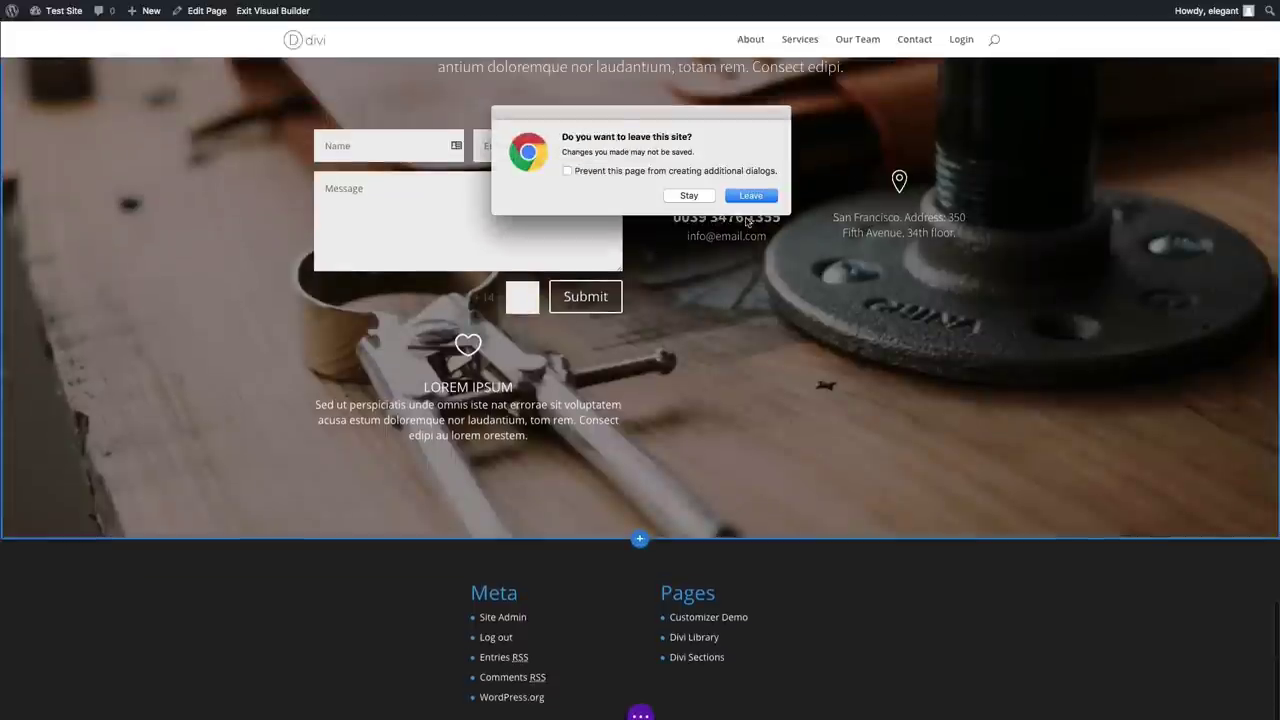
click(689, 195)
scroll(605, 237, up, 3)
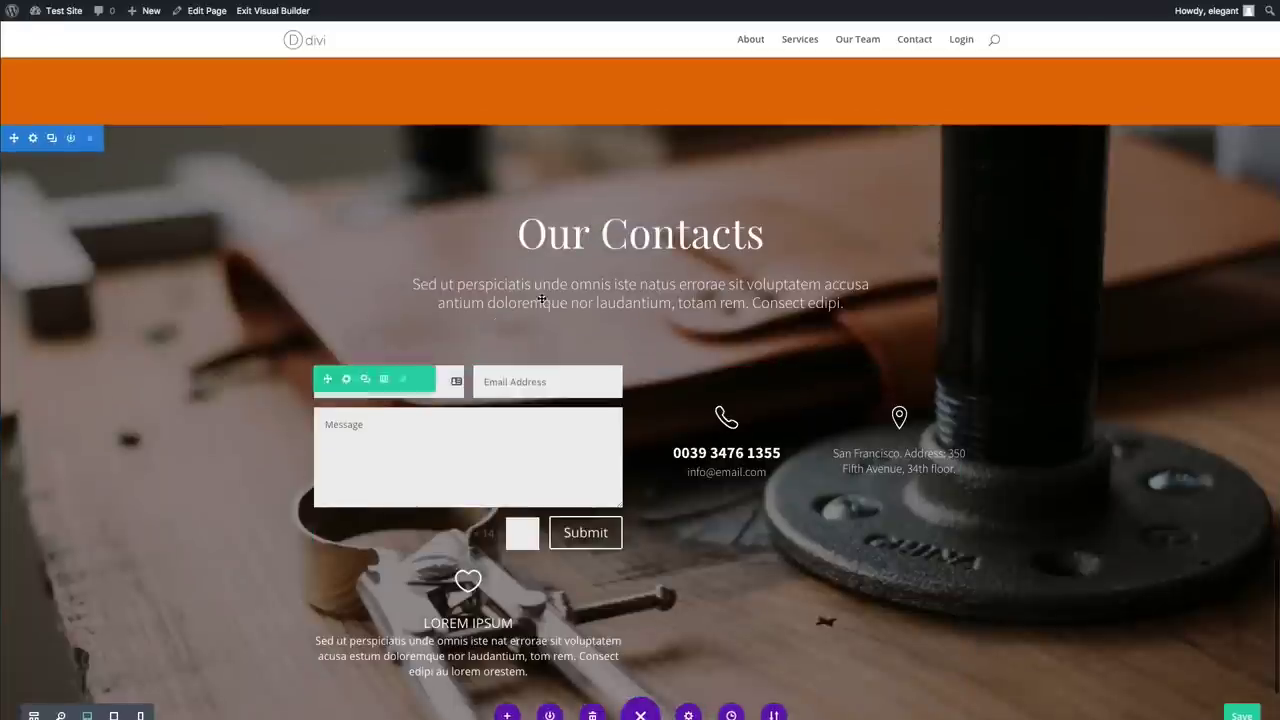
scroll(810, 482, up, 1)
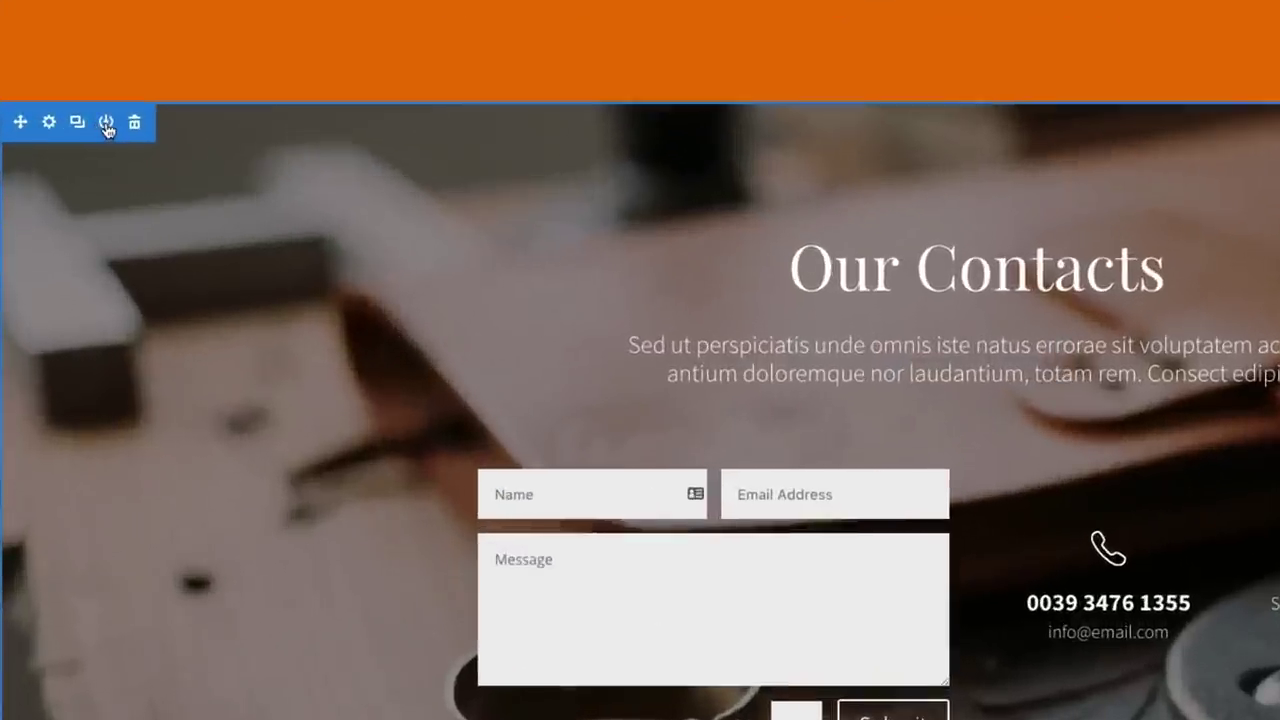
Save the Our Contacts section to the Divi Library as 'Footer contact info'
click(70, 214)
click(171, 335)
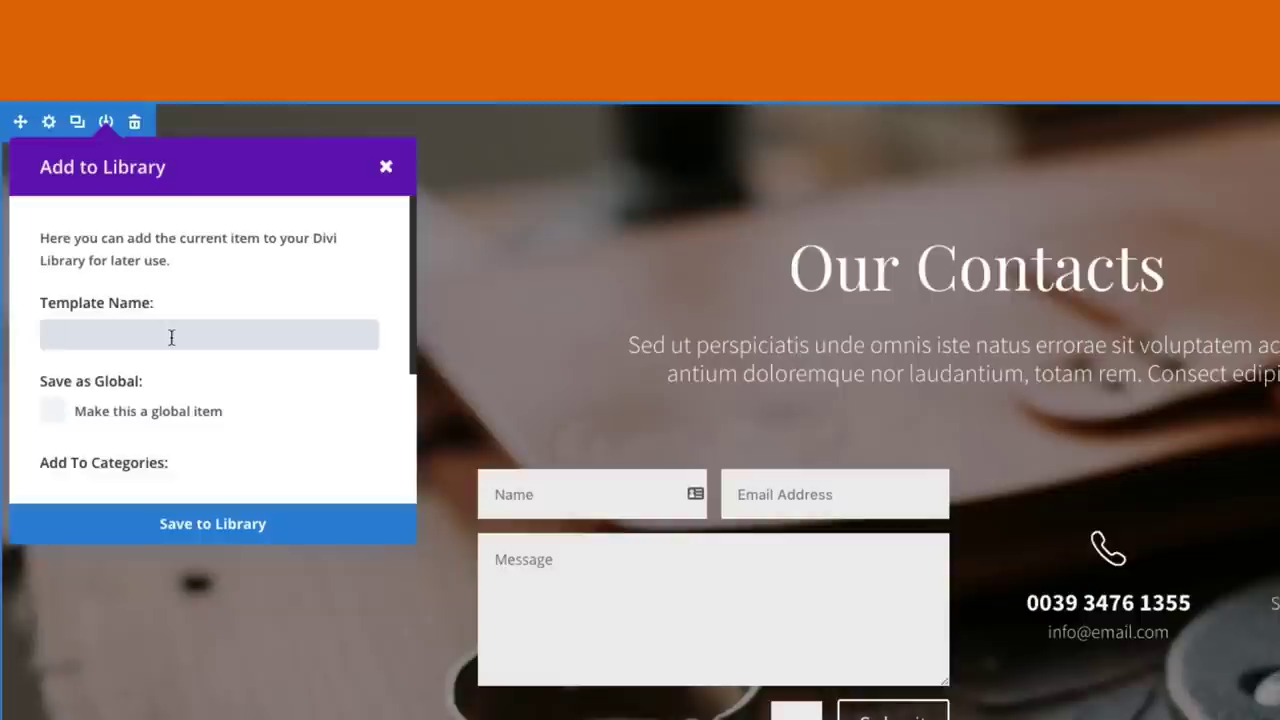
text(Footer contac)
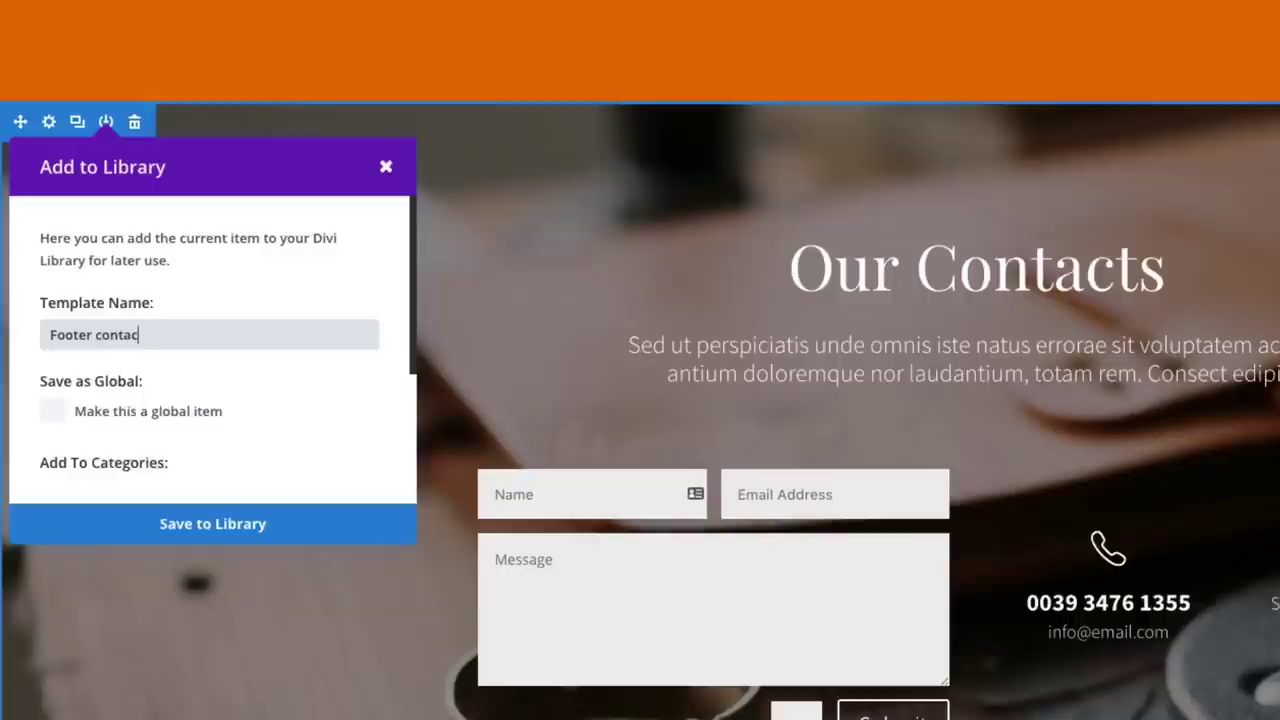
text(t info)
click(240, 535)
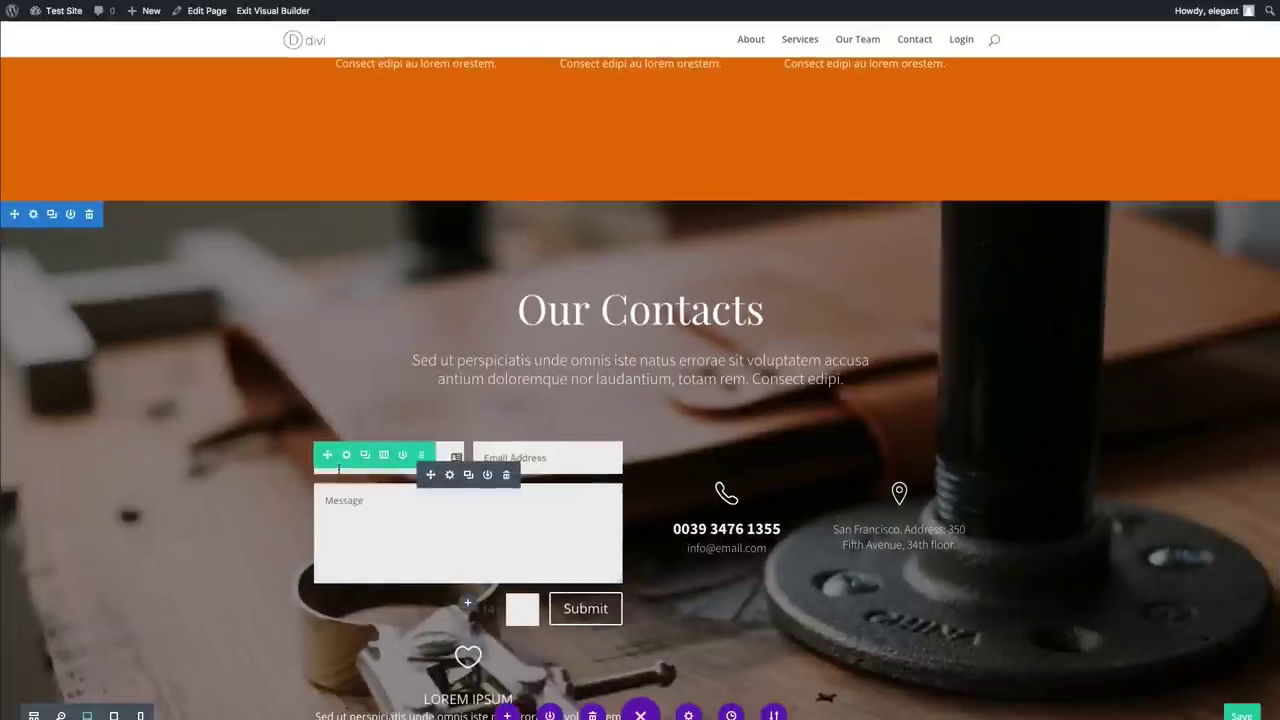
scroll(400, 480, up, 2)
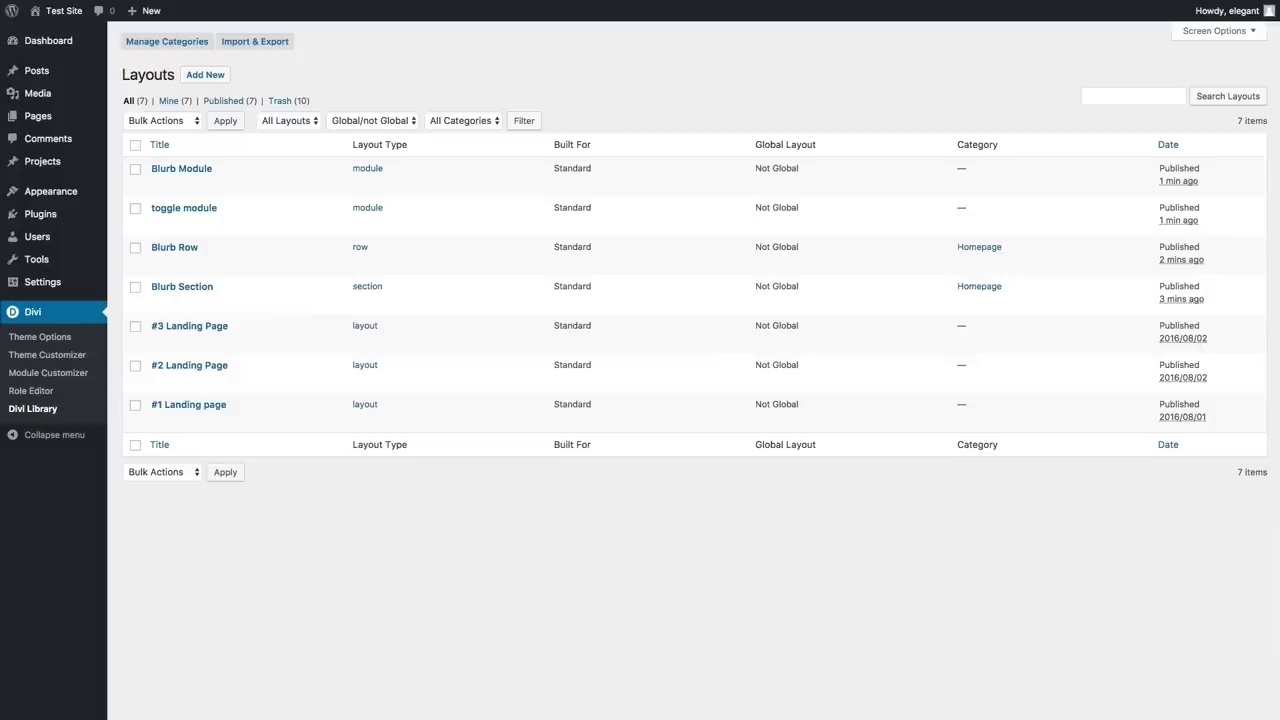
mouse_move(38, 116)
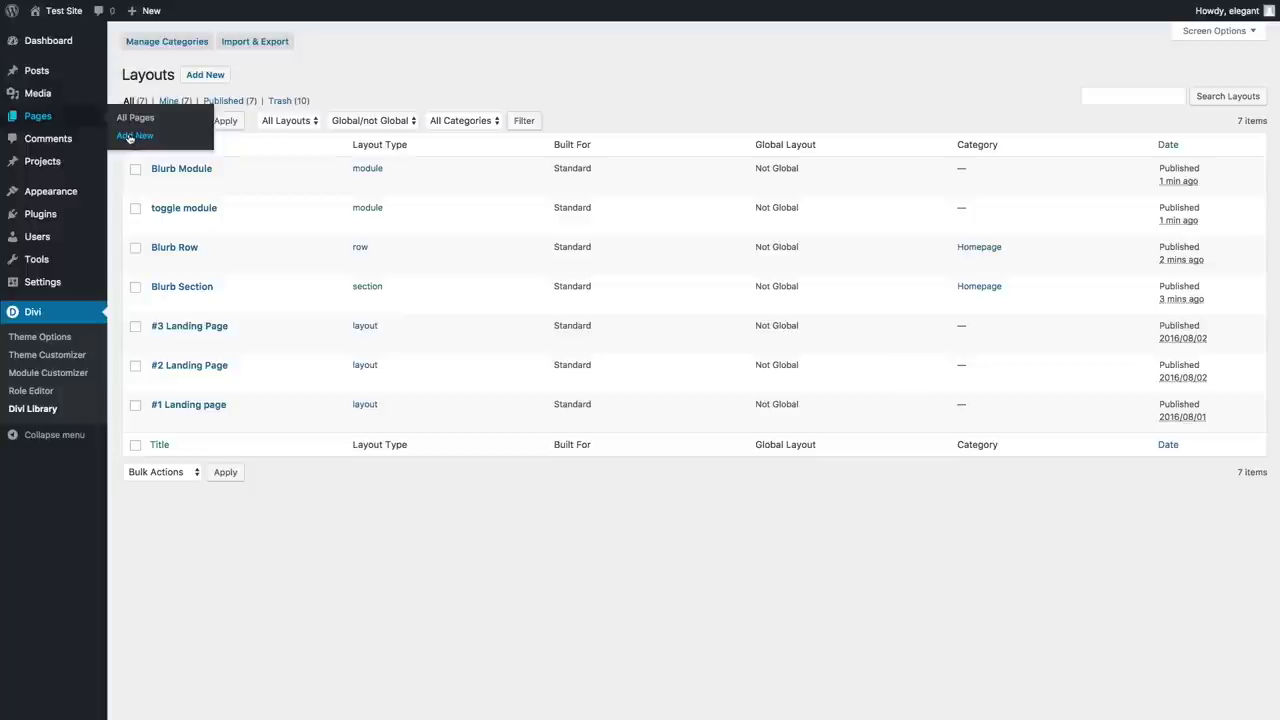
Create a page titled 'New Page' and launch it in the Divi visual builder
click(129, 138)
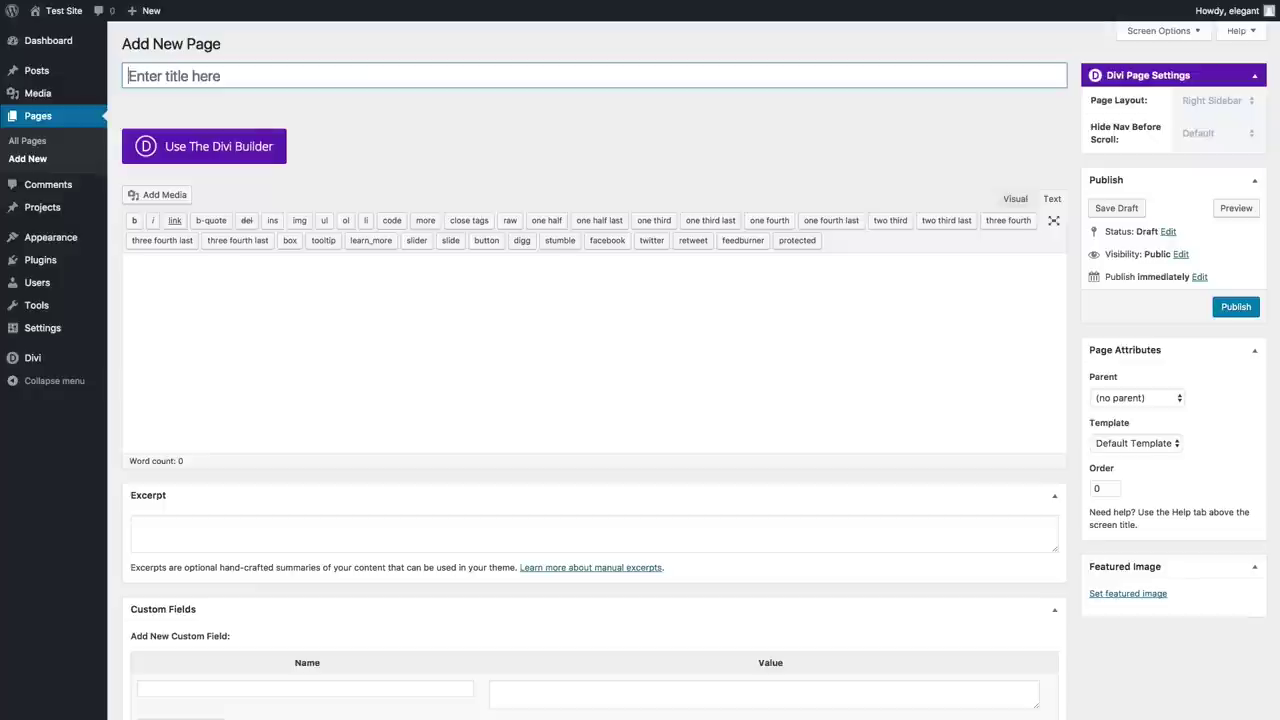
text(New P)
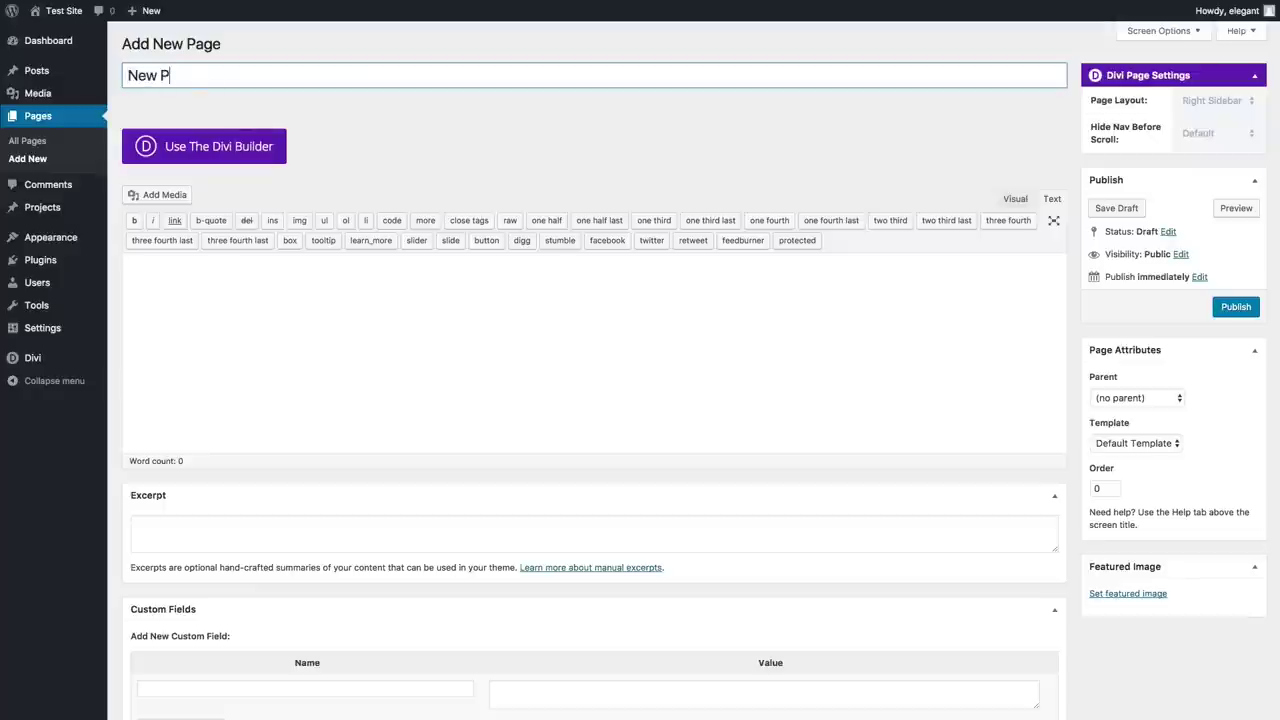
text(age)
click(646, 129)
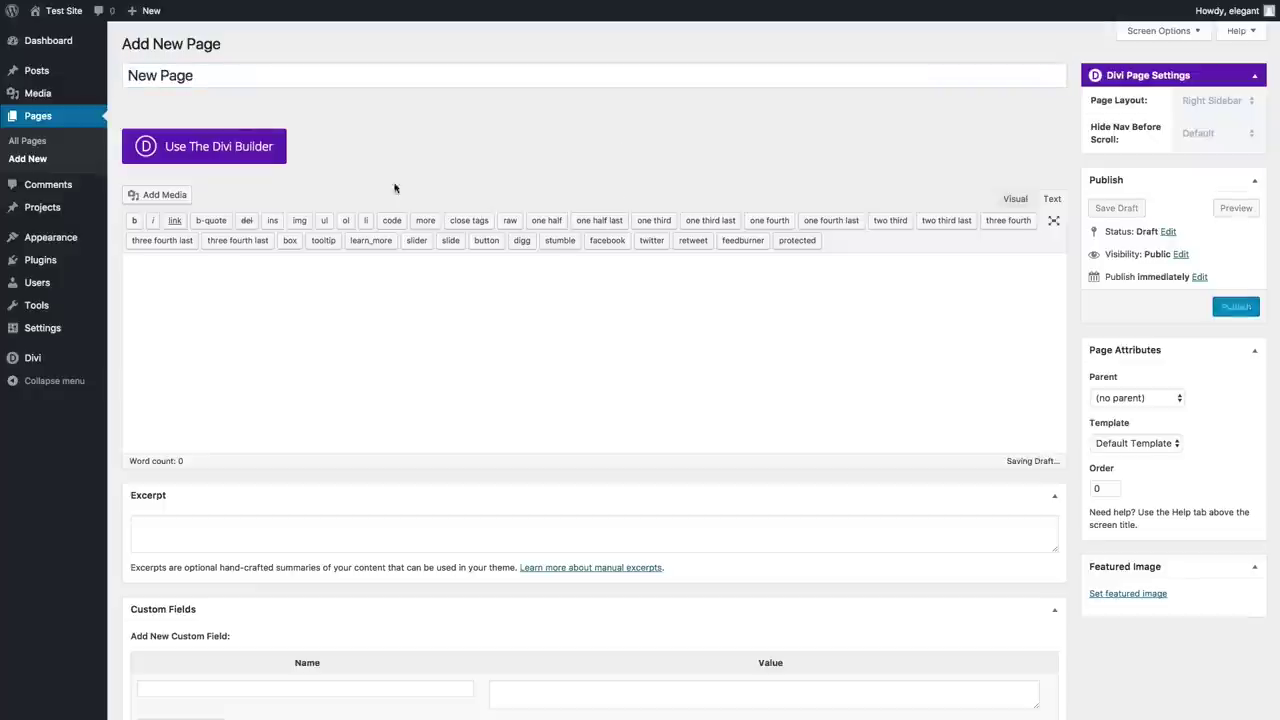
click(240, 156)
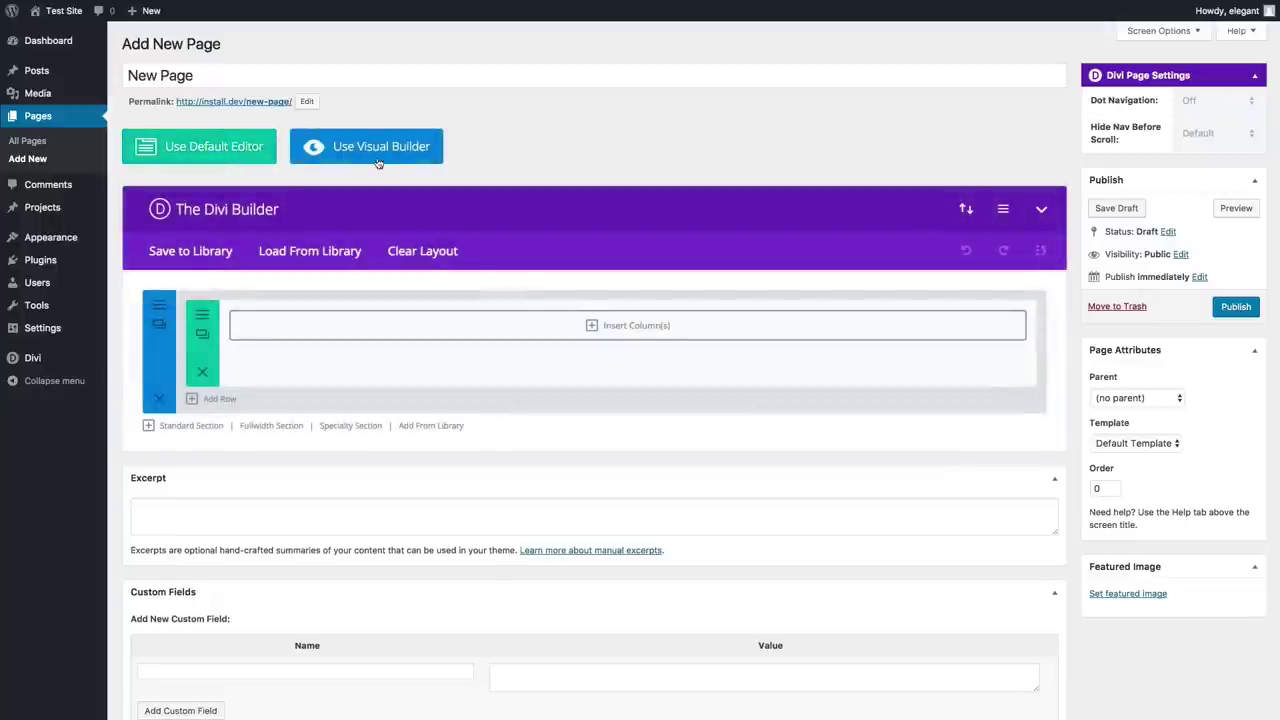
click(378, 160)
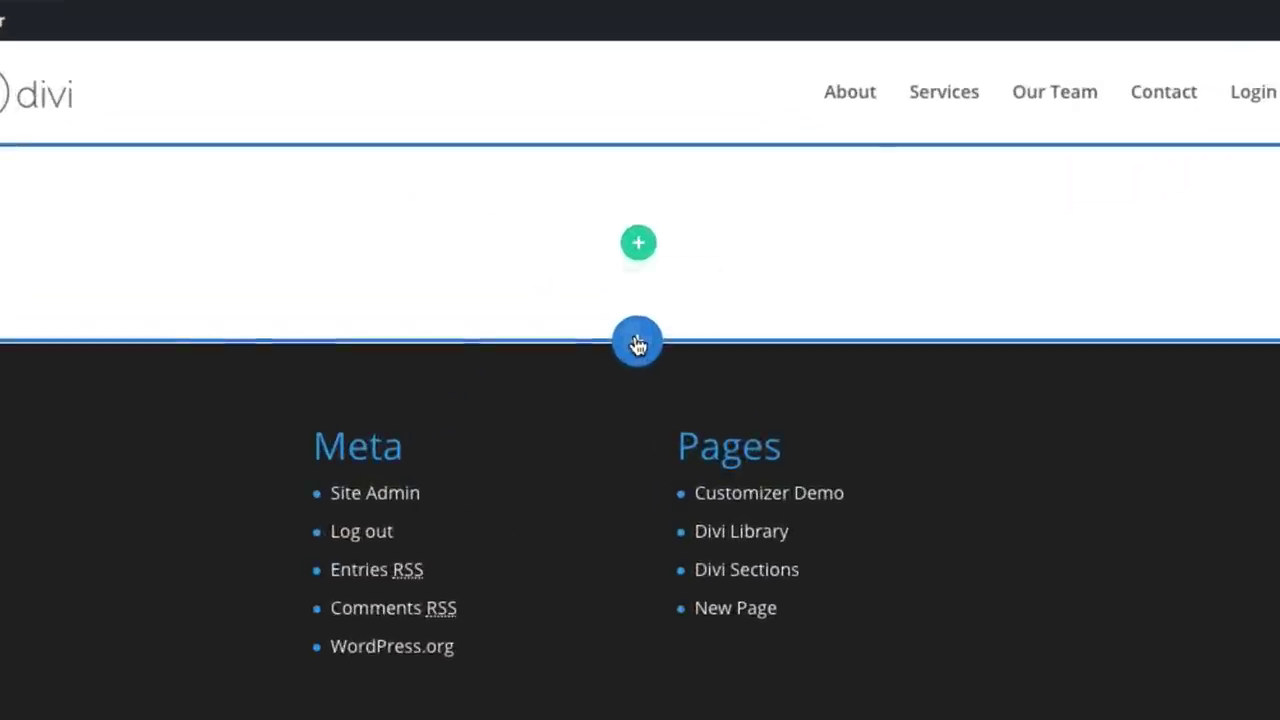
Insert the saved 'fullwidth slider header' section and delete the empty section above it
click(638, 262)
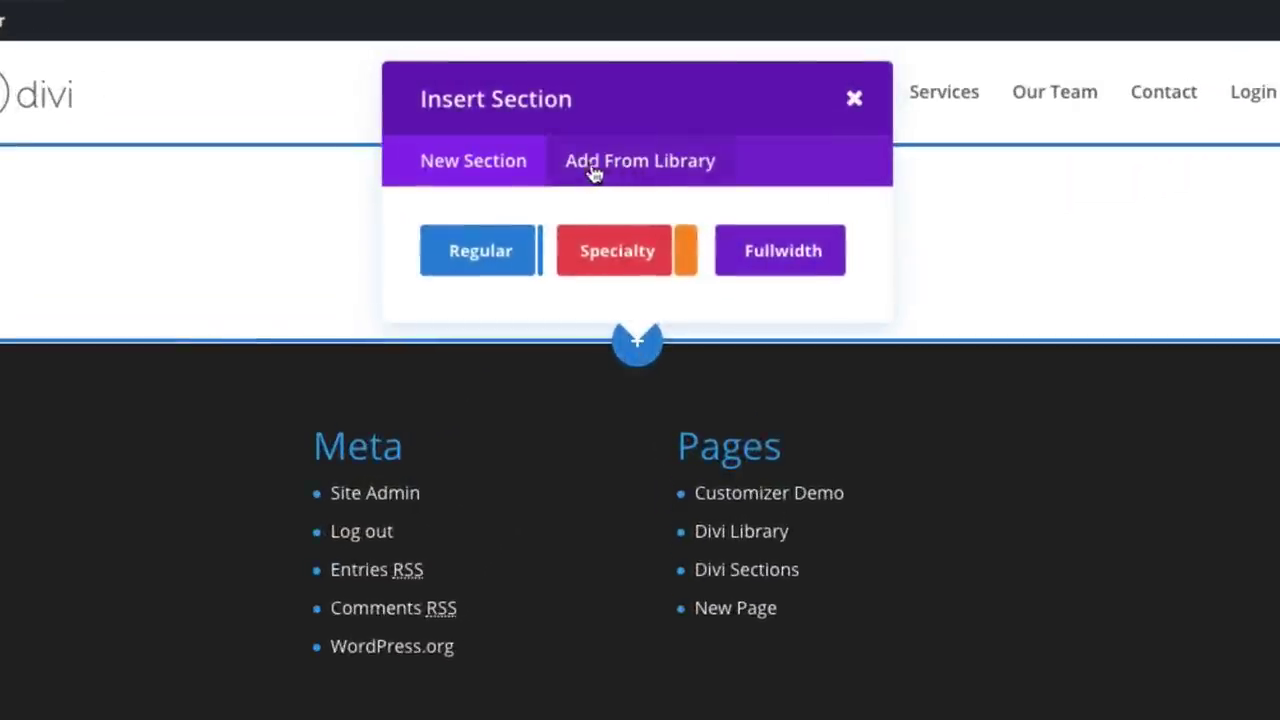
click(636, 165)
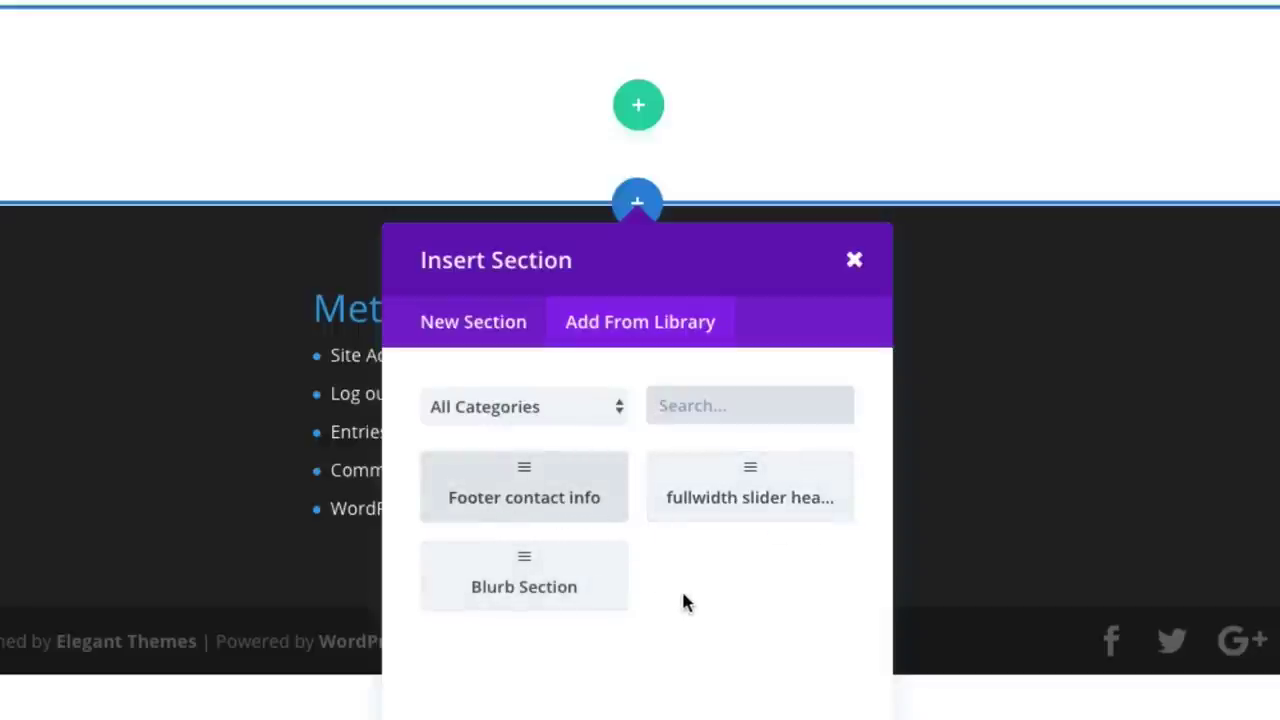
click(757, 500)
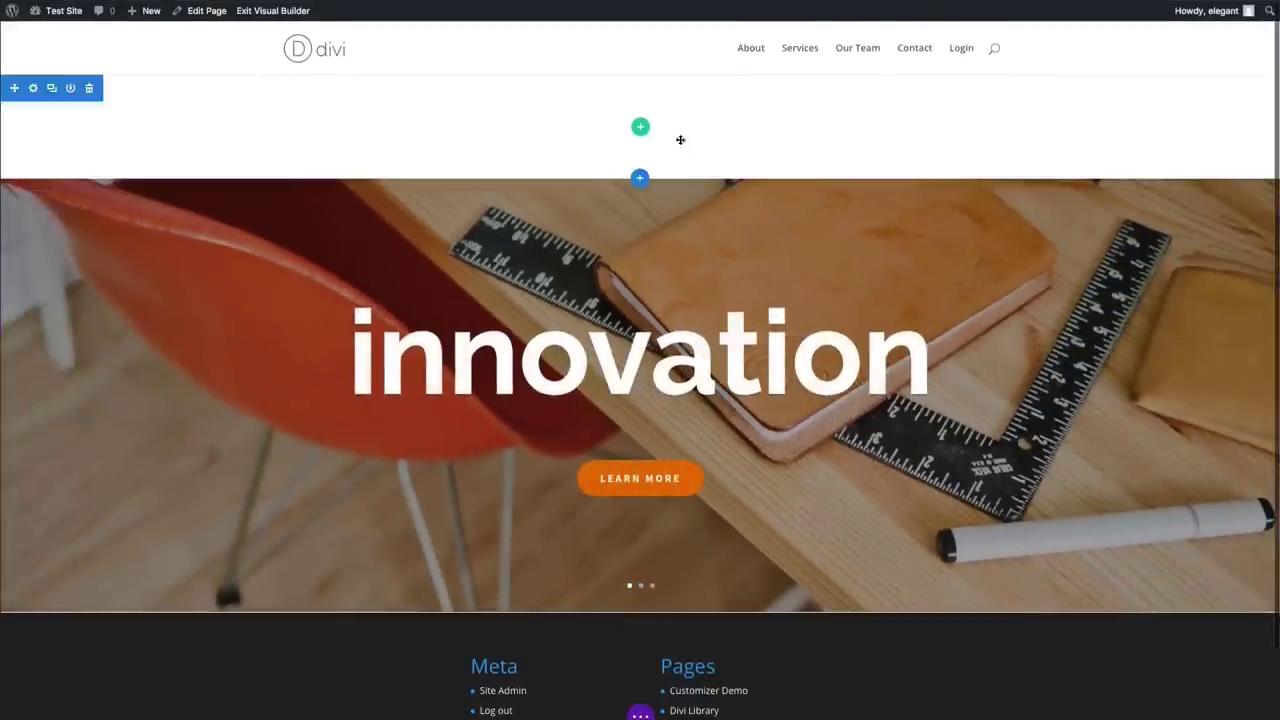
click(89, 90)
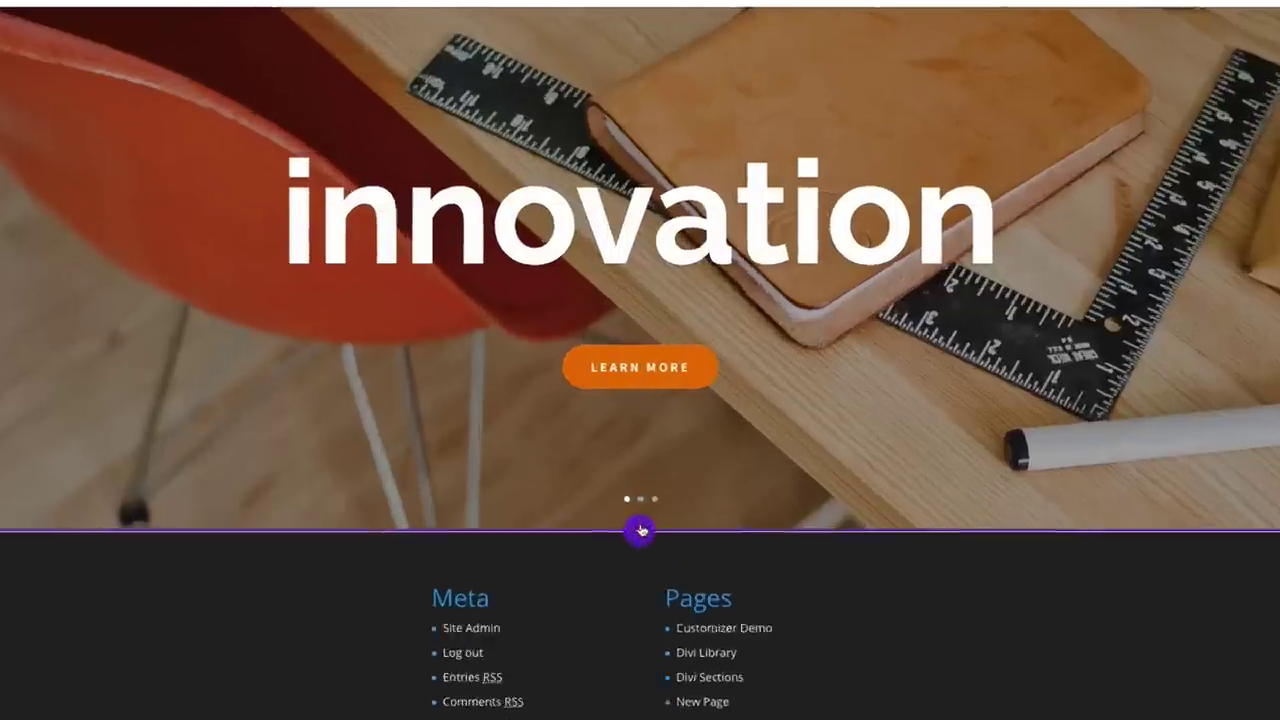
Add the saved 'Blurb Section' and 'Footer contact info' sections below the slider
click(640, 502)
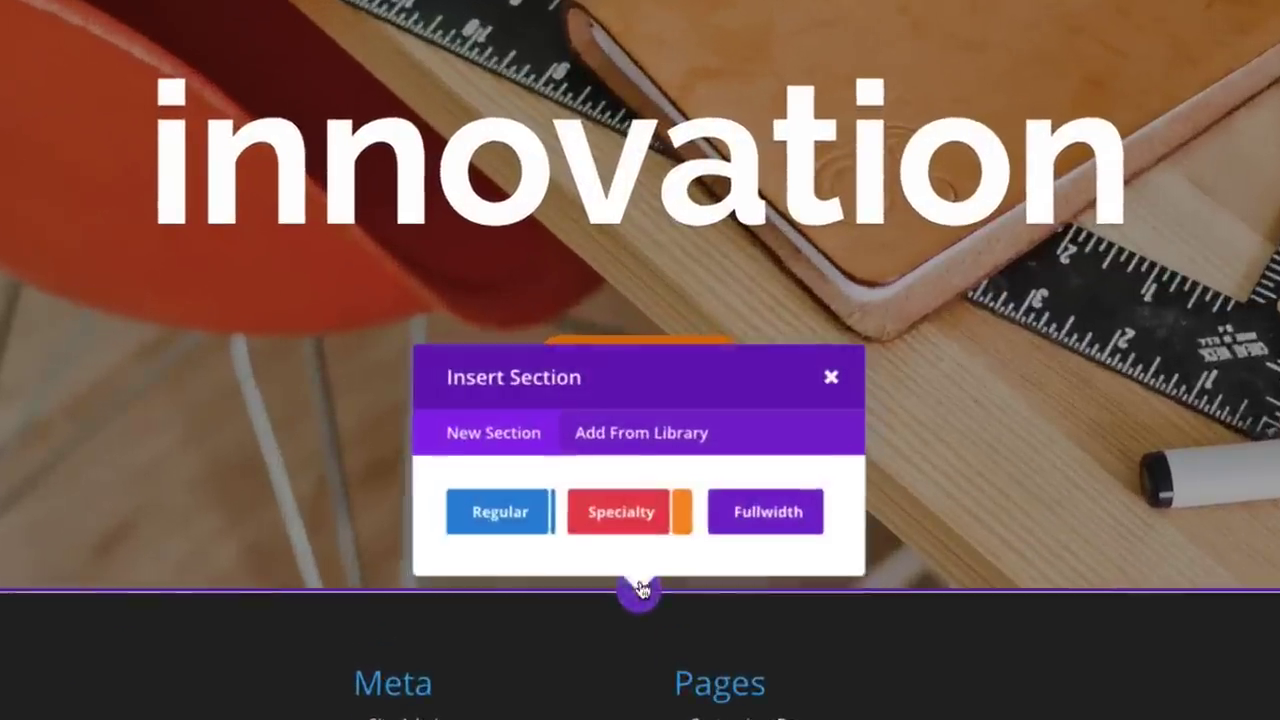
click(640, 438)
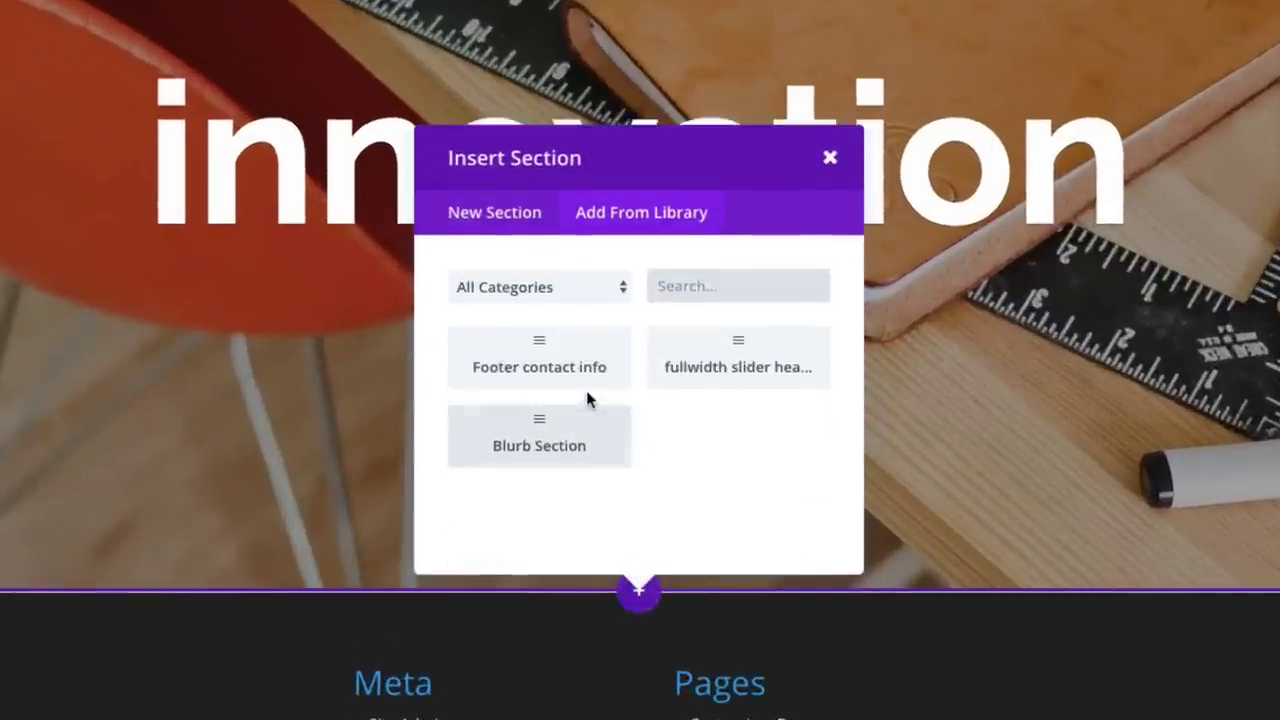
click(563, 452)
scroll(803, 457, down, 7)
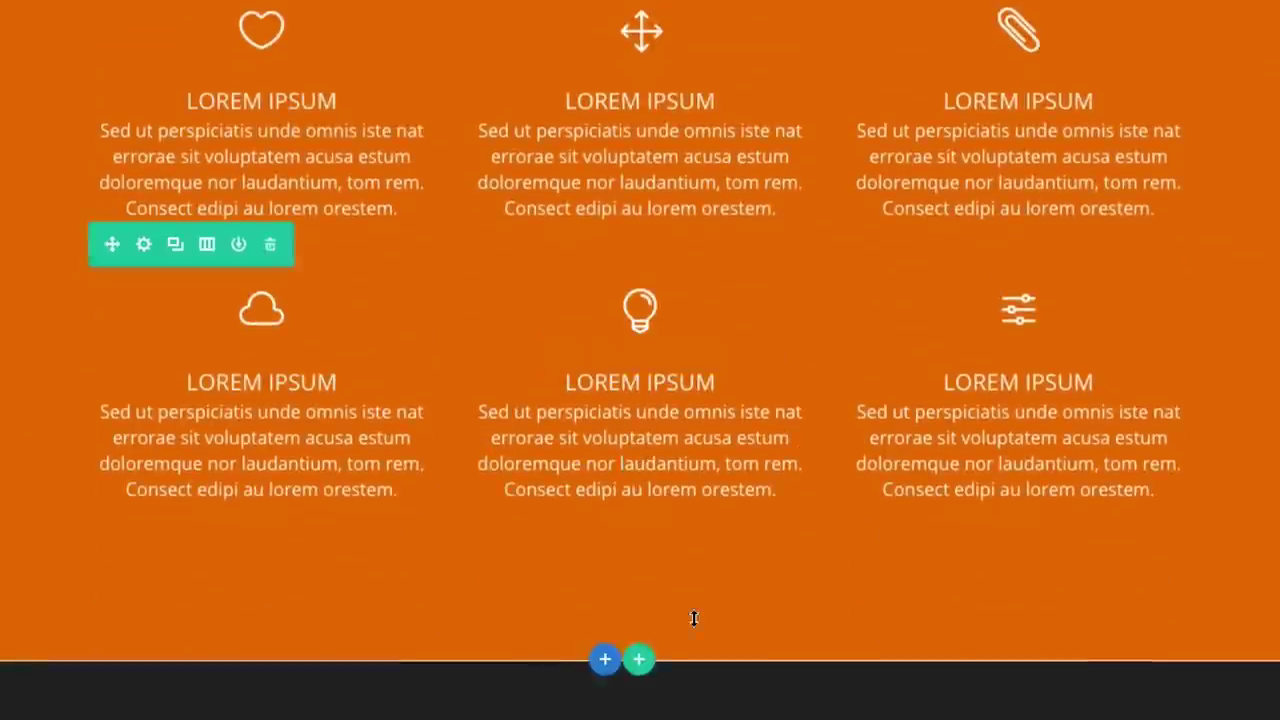
click(605, 659)
click(602, 503)
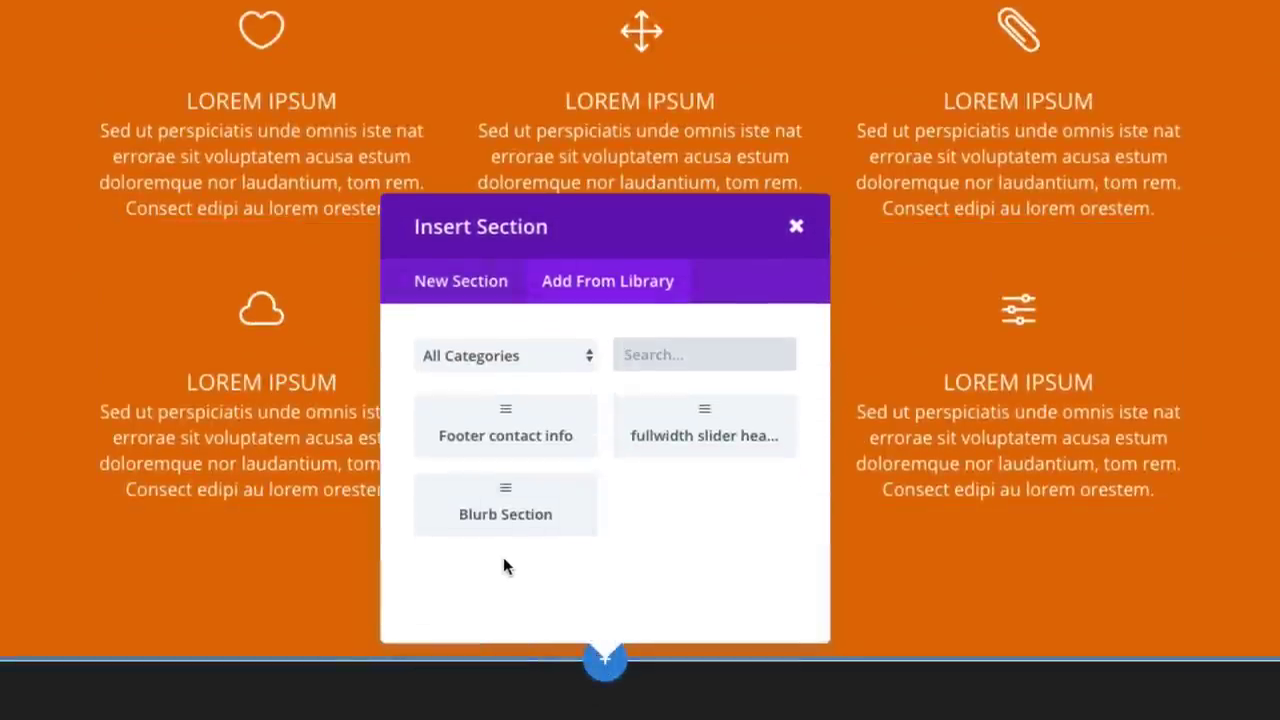
click(529, 445)
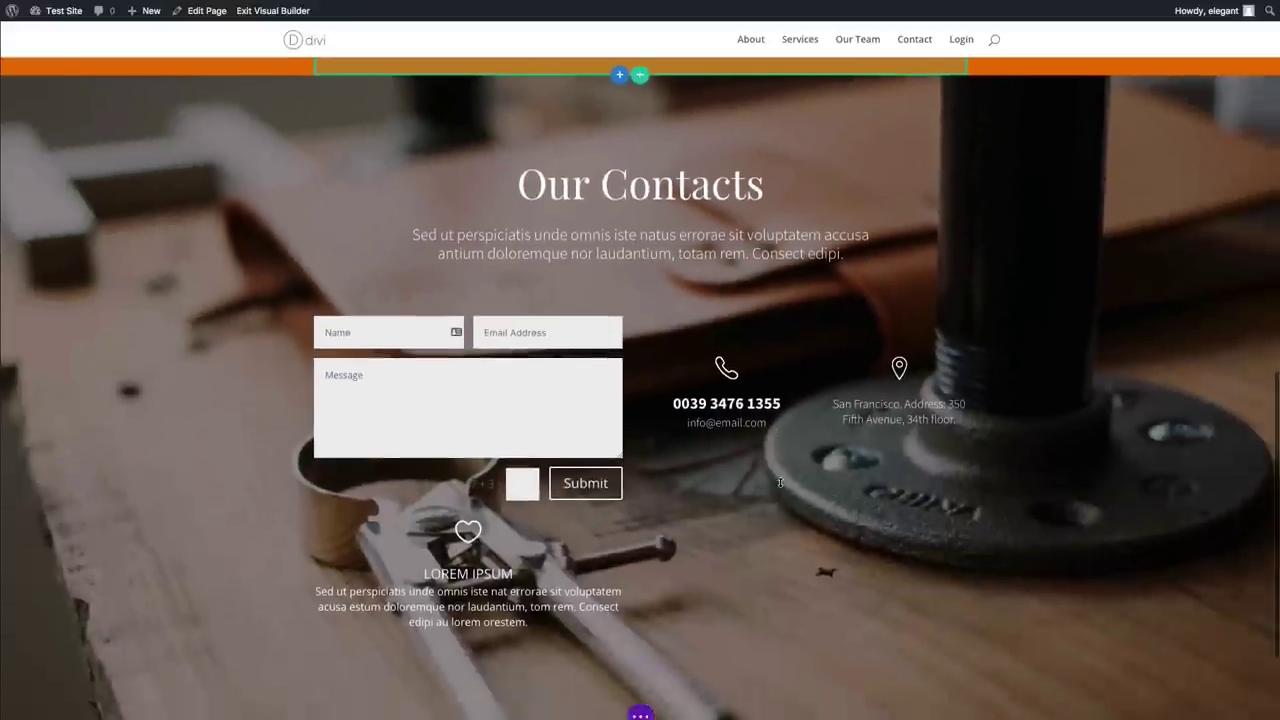
scroll(780, 483, up, 20)
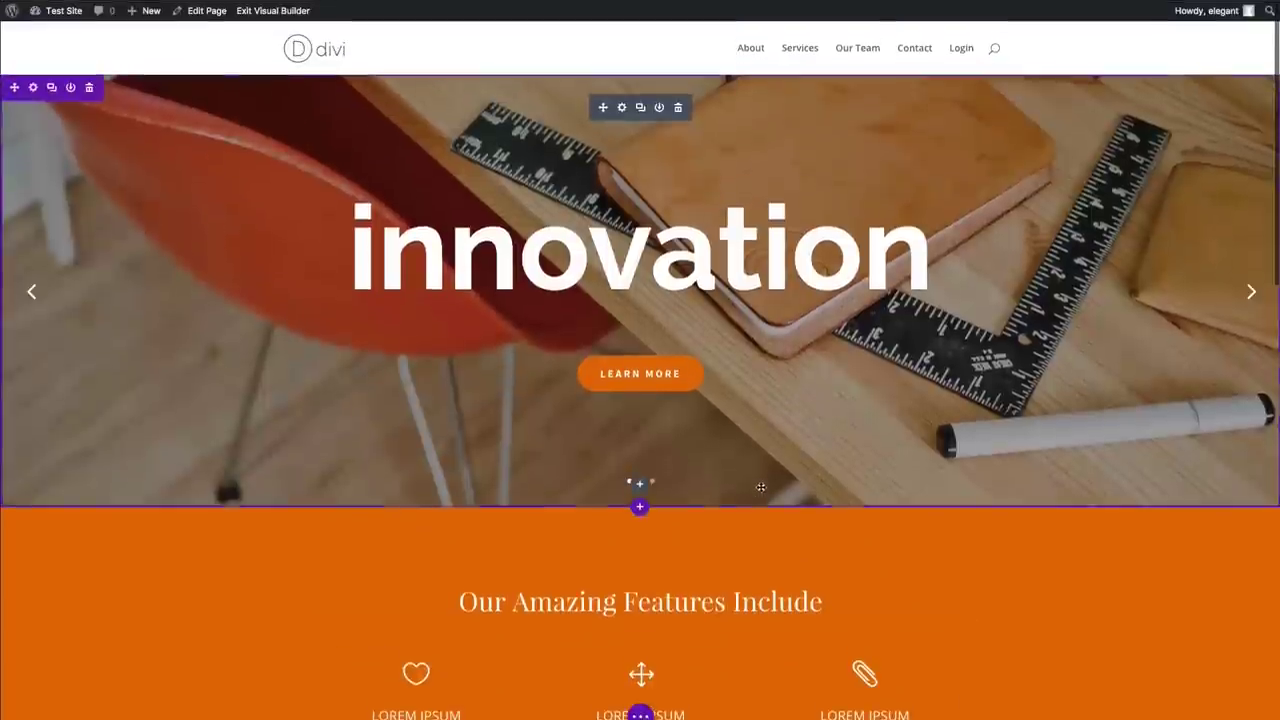
scroll(766, 487, down, 6)
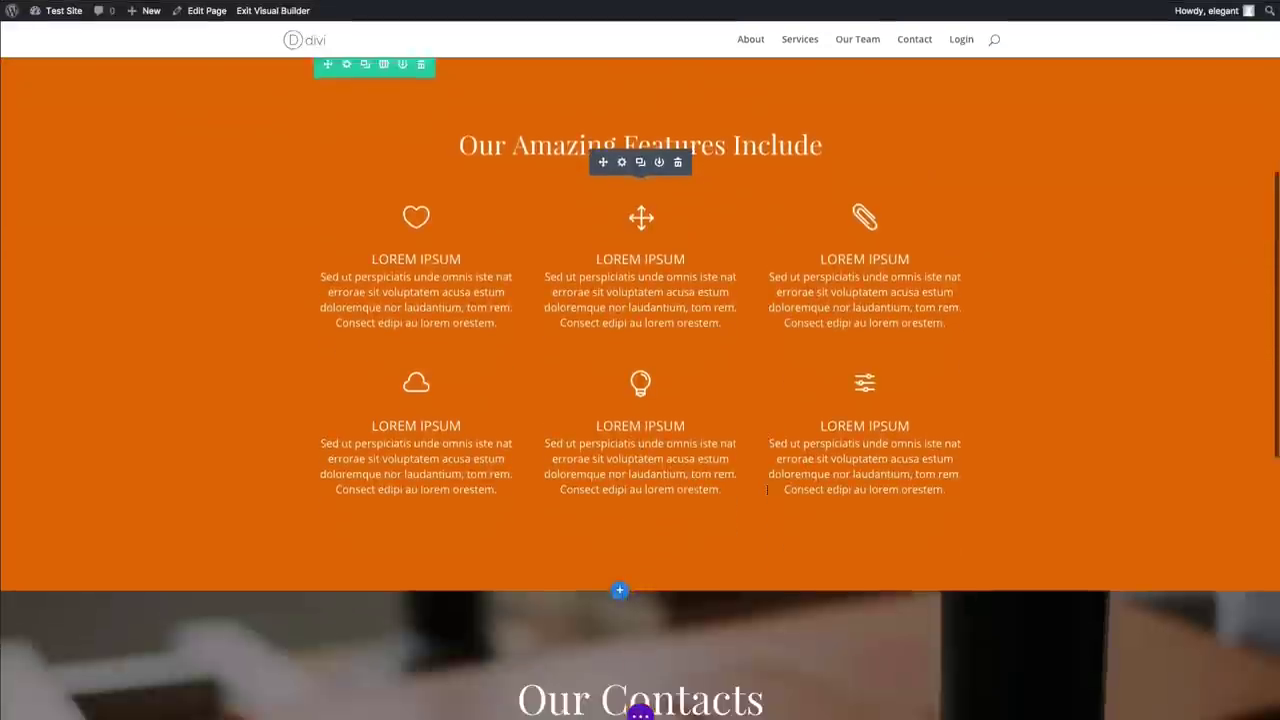
scroll(767, 489, down, 5)
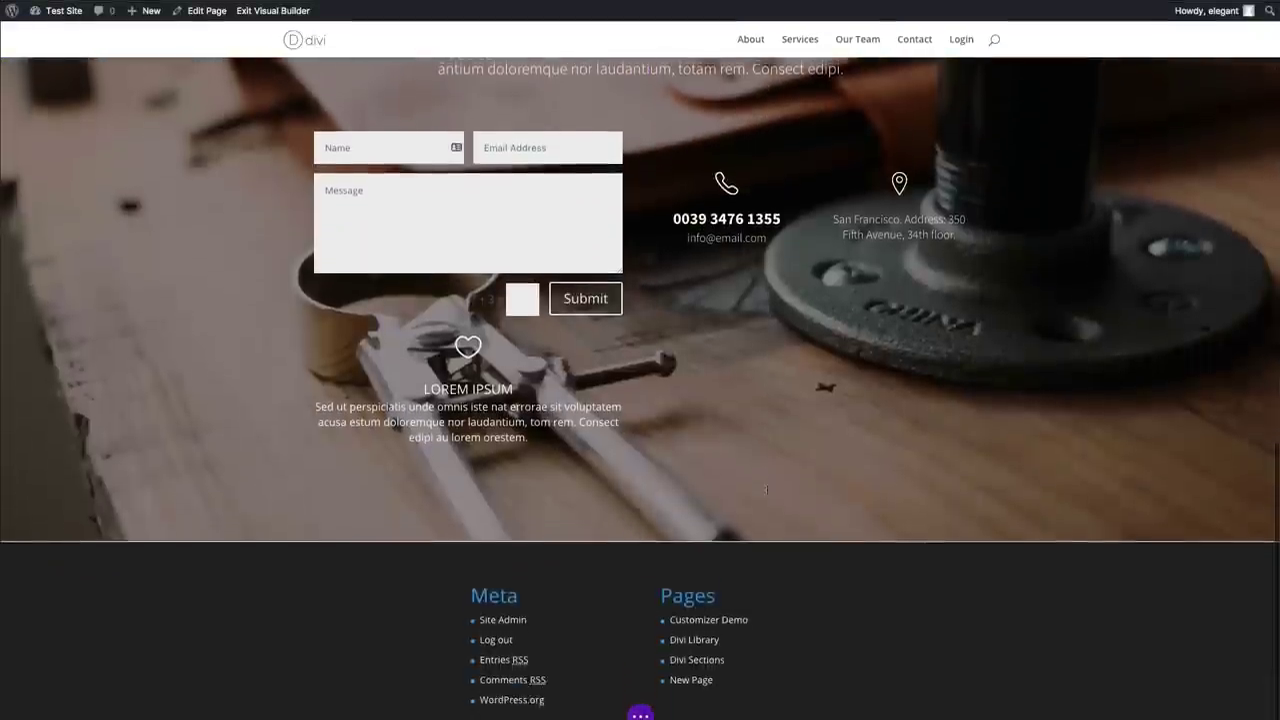
scroll(767, 489, up, 3)
scroll(767, 489, up, 7)
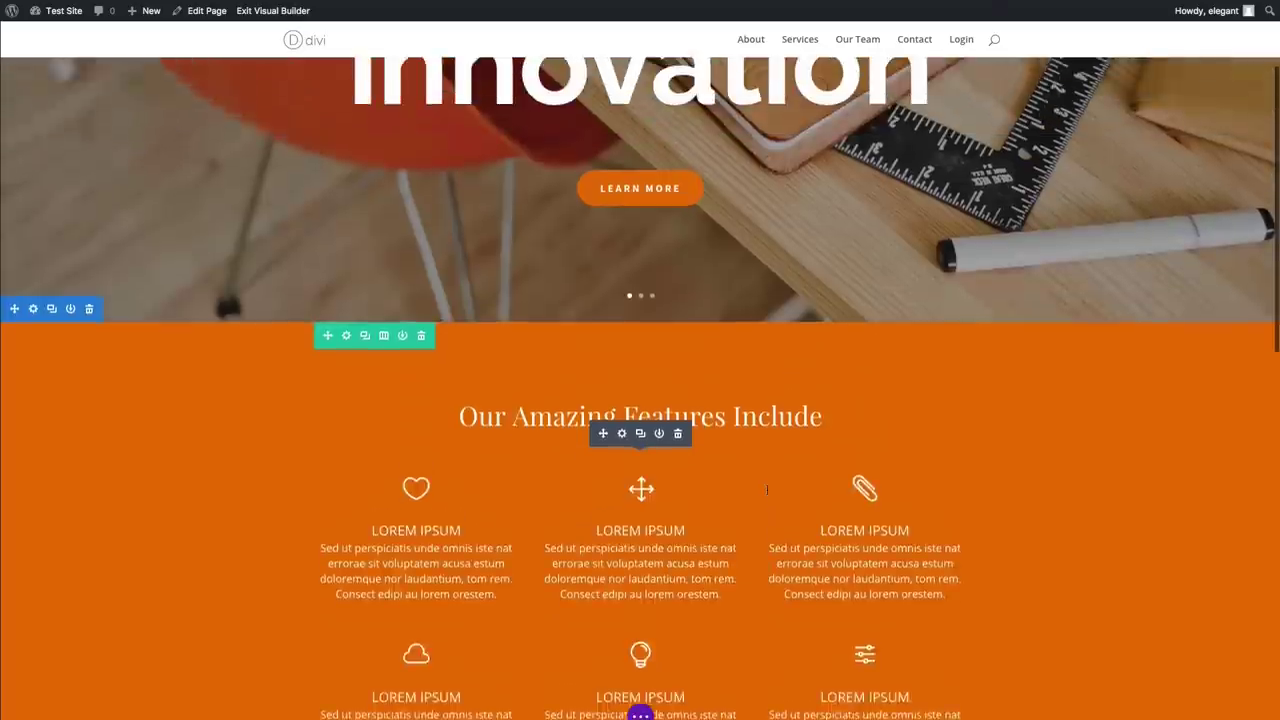
scroll(767, 488, down, 3)
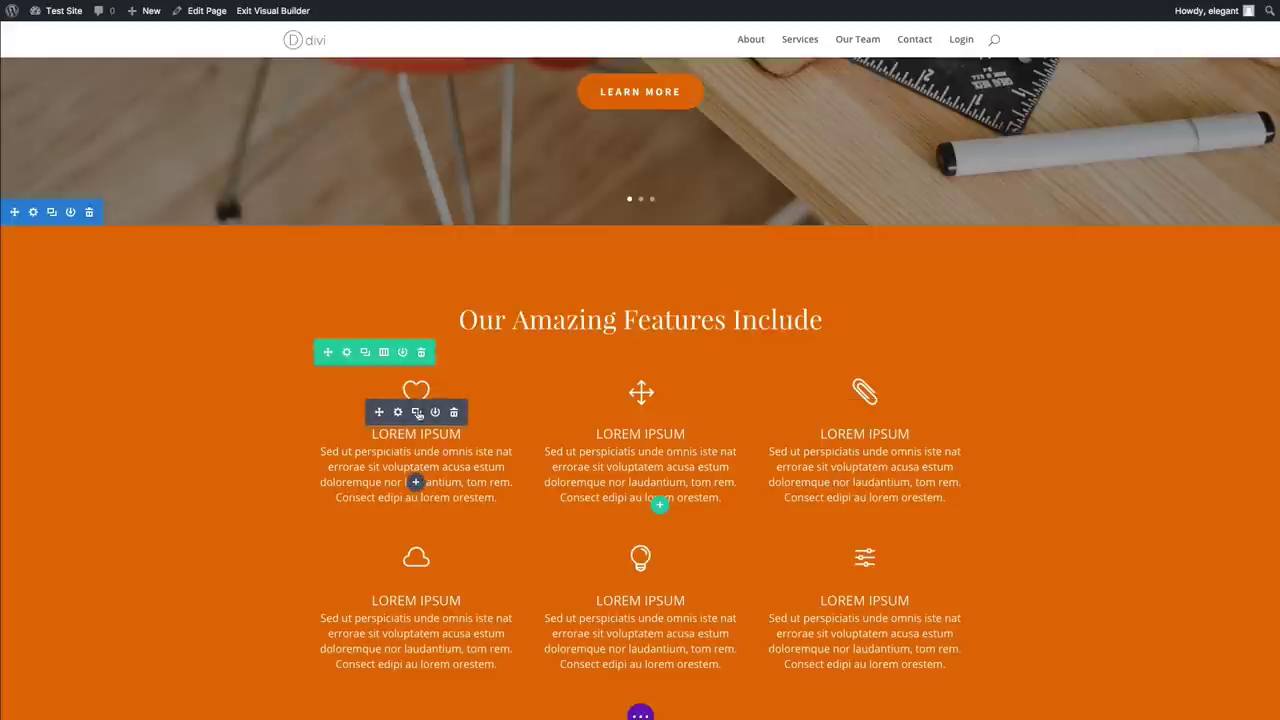
scroll(660, 420, up, 3)
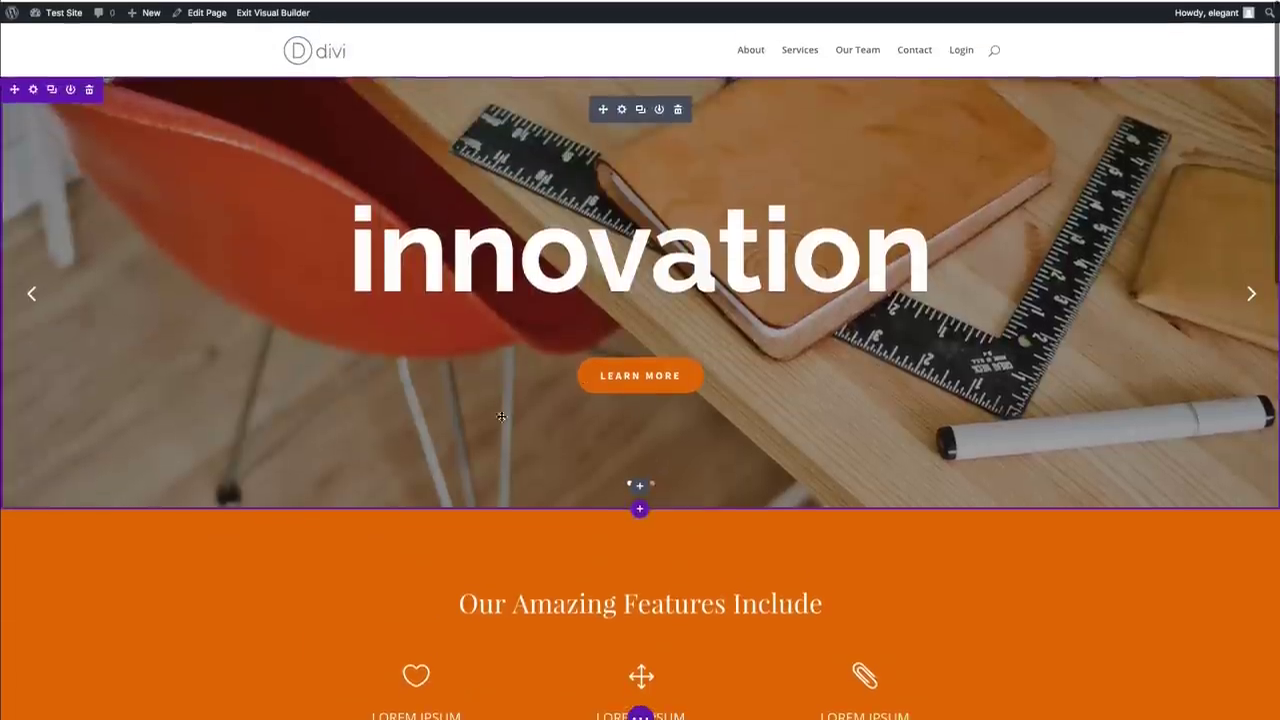
scroll(663, 354, down, 6)
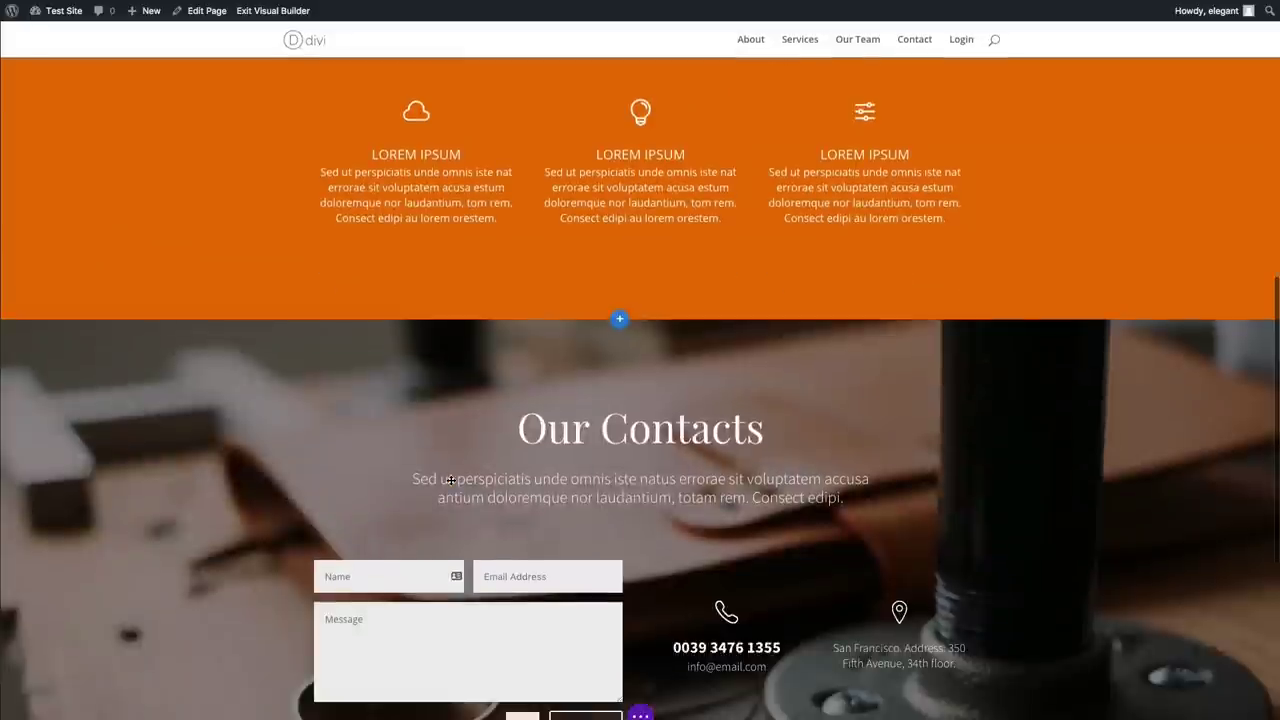
scroll(451, 480, up, 7)
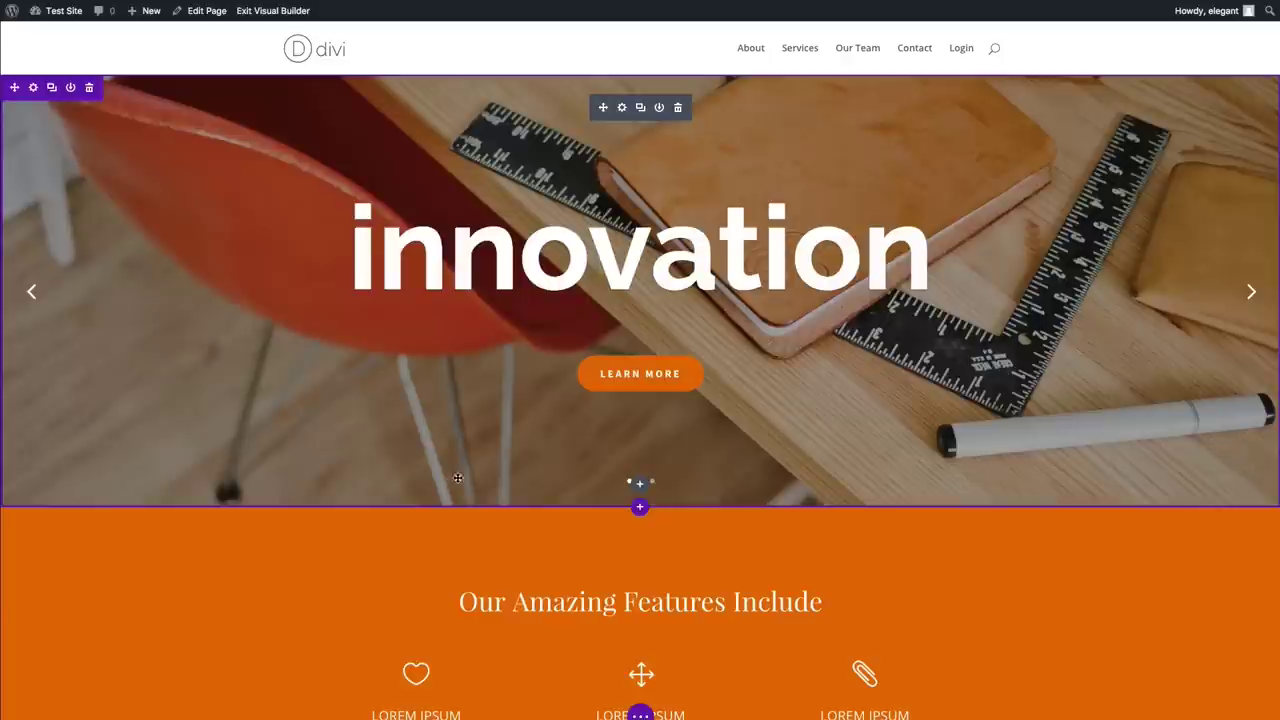
scroll(914, 492, down, 1)
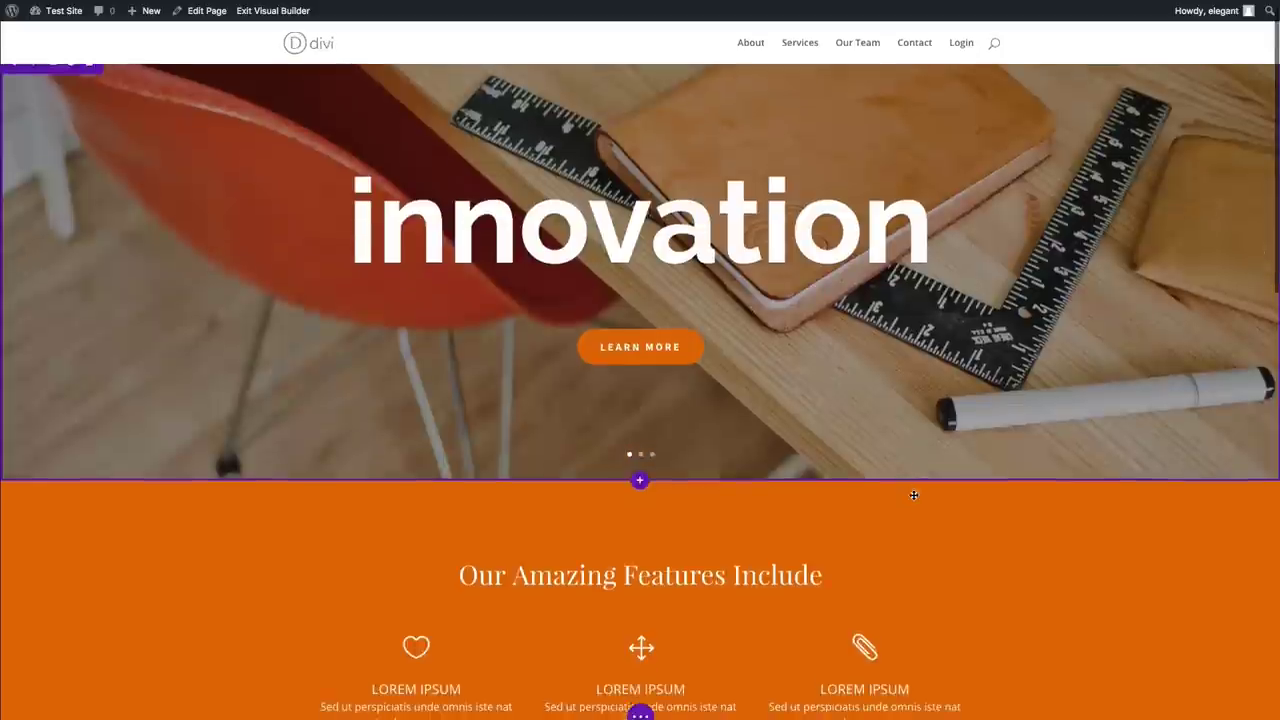
scroll(904, 486, up, 1)
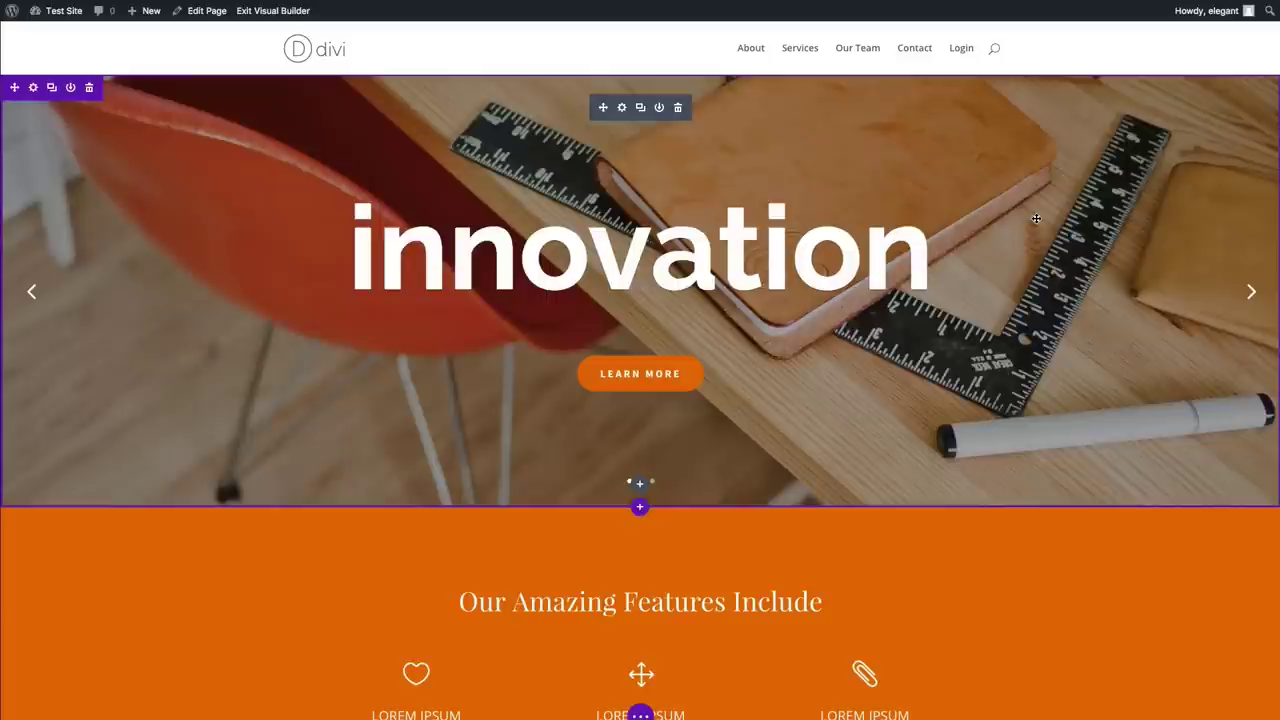
scroll(1036, 241, down, 8)
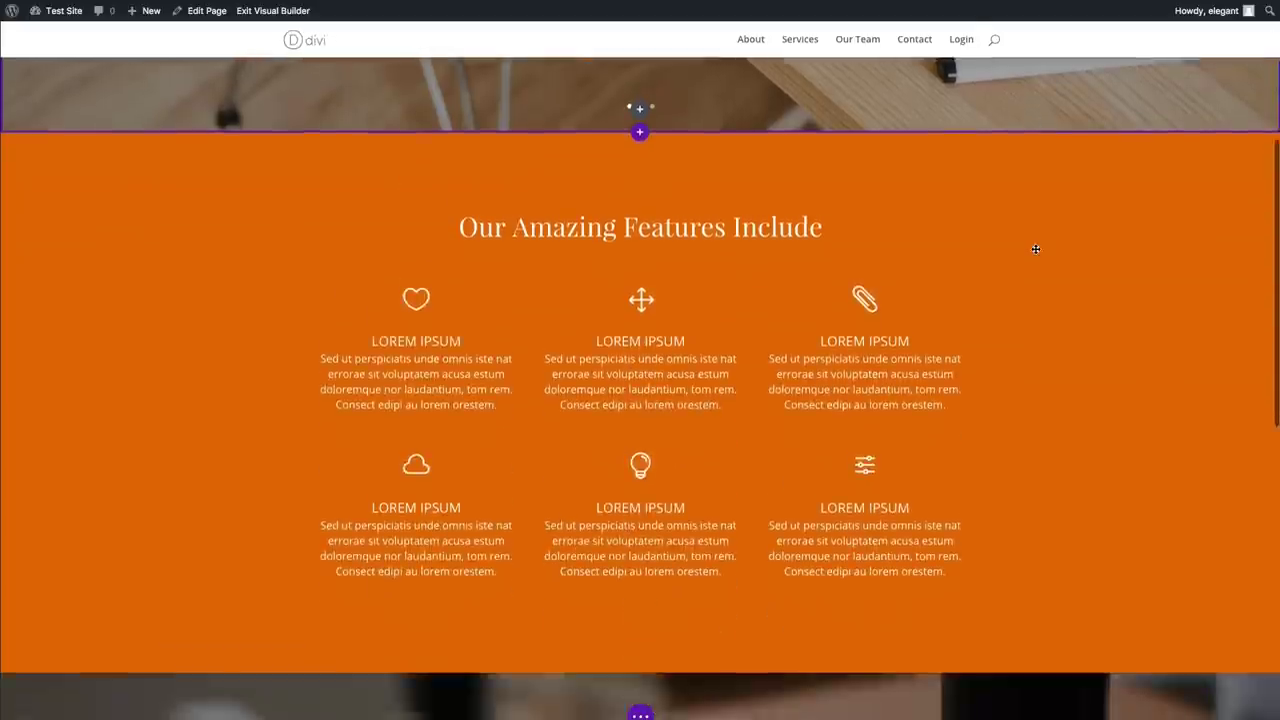
scroll(1036, 249, down, 3)
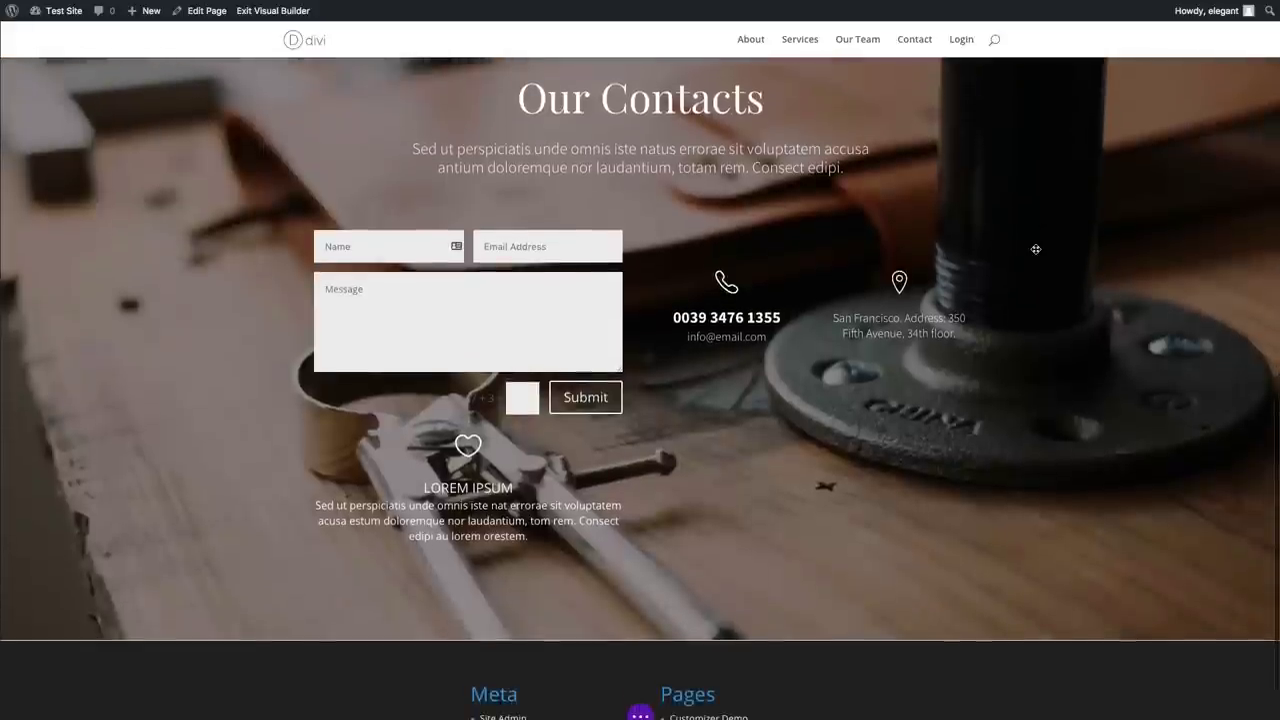
scroll(1036, 249, up, 1)
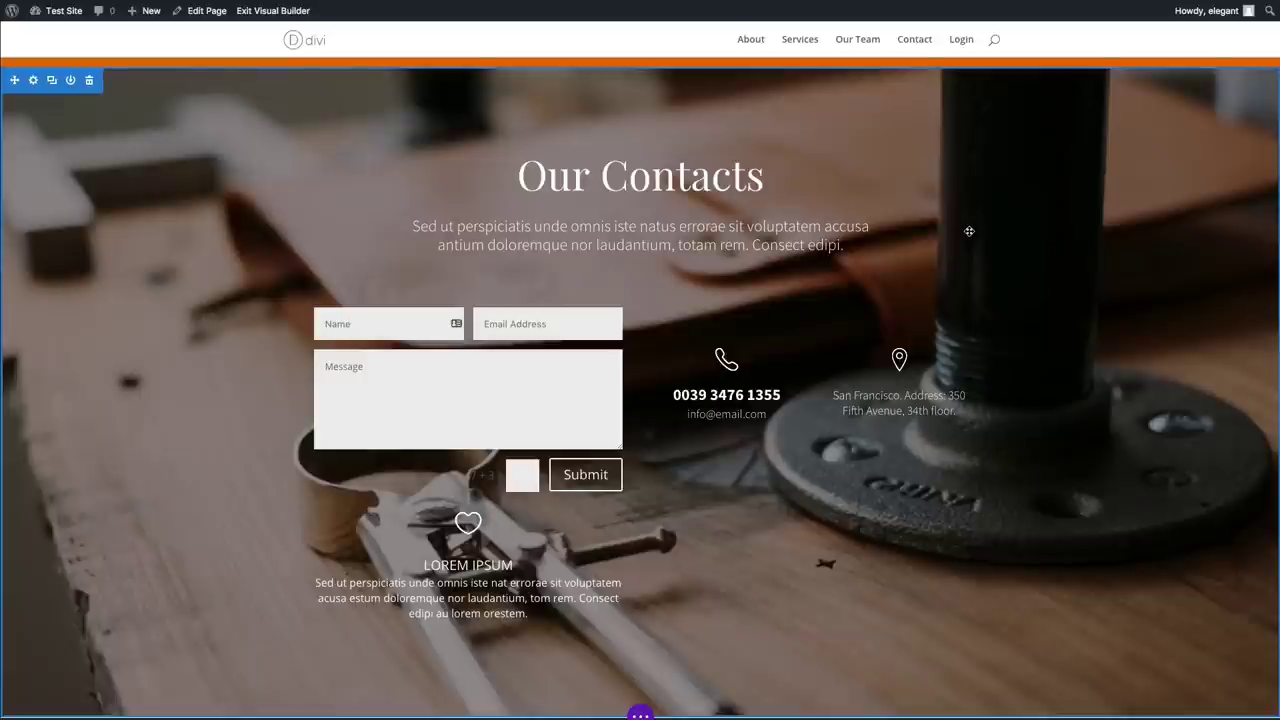
scroll(968, 230, up, 5)
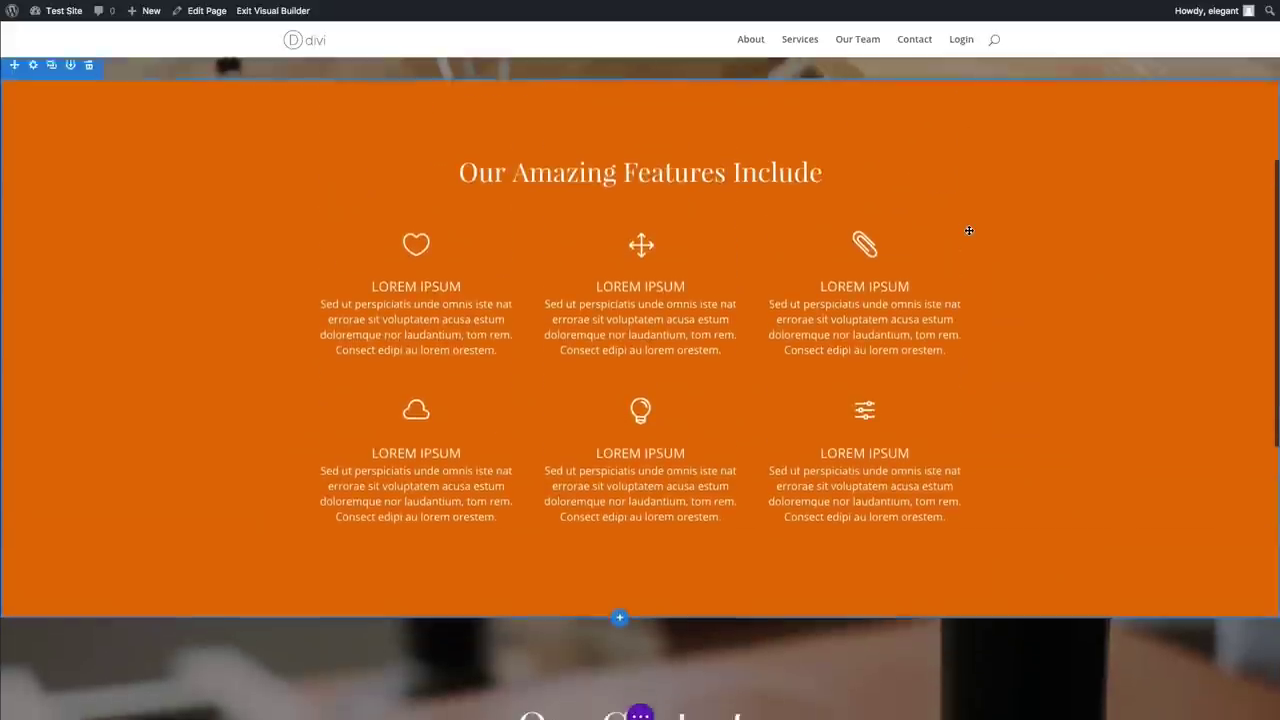
scroll(968, 230, down, 5)
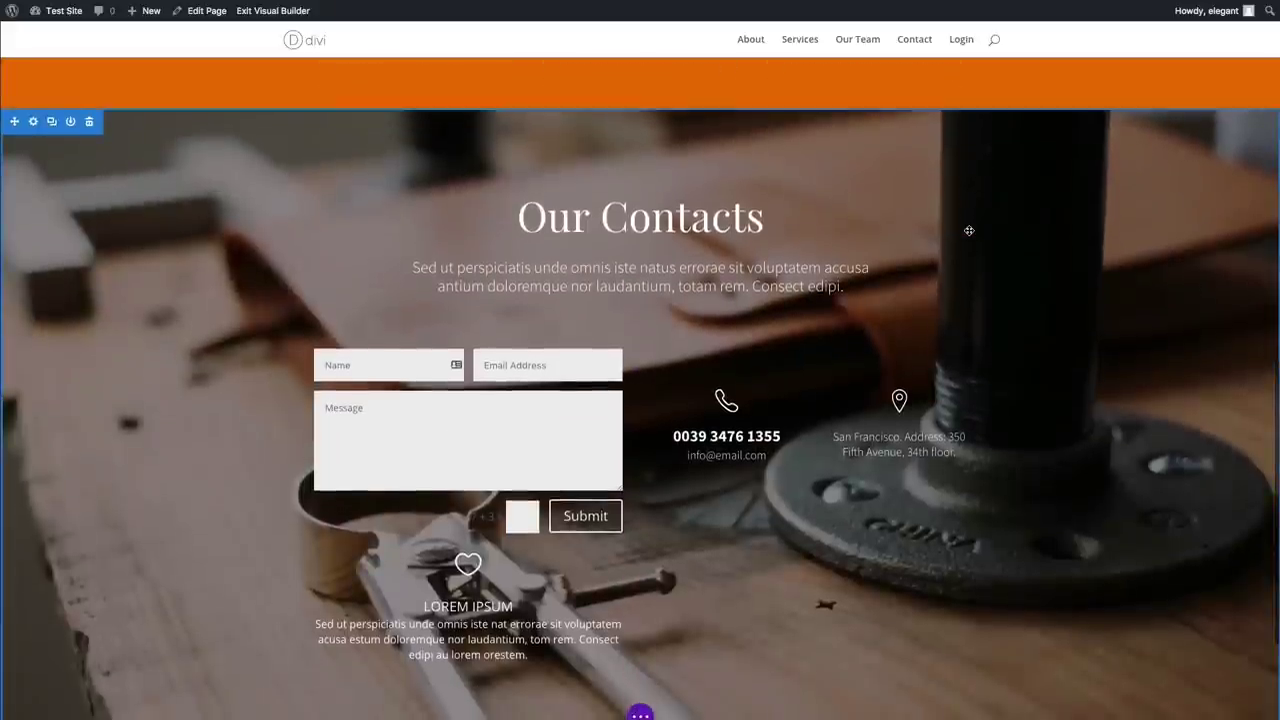
scroll(969, 230, down, 1)
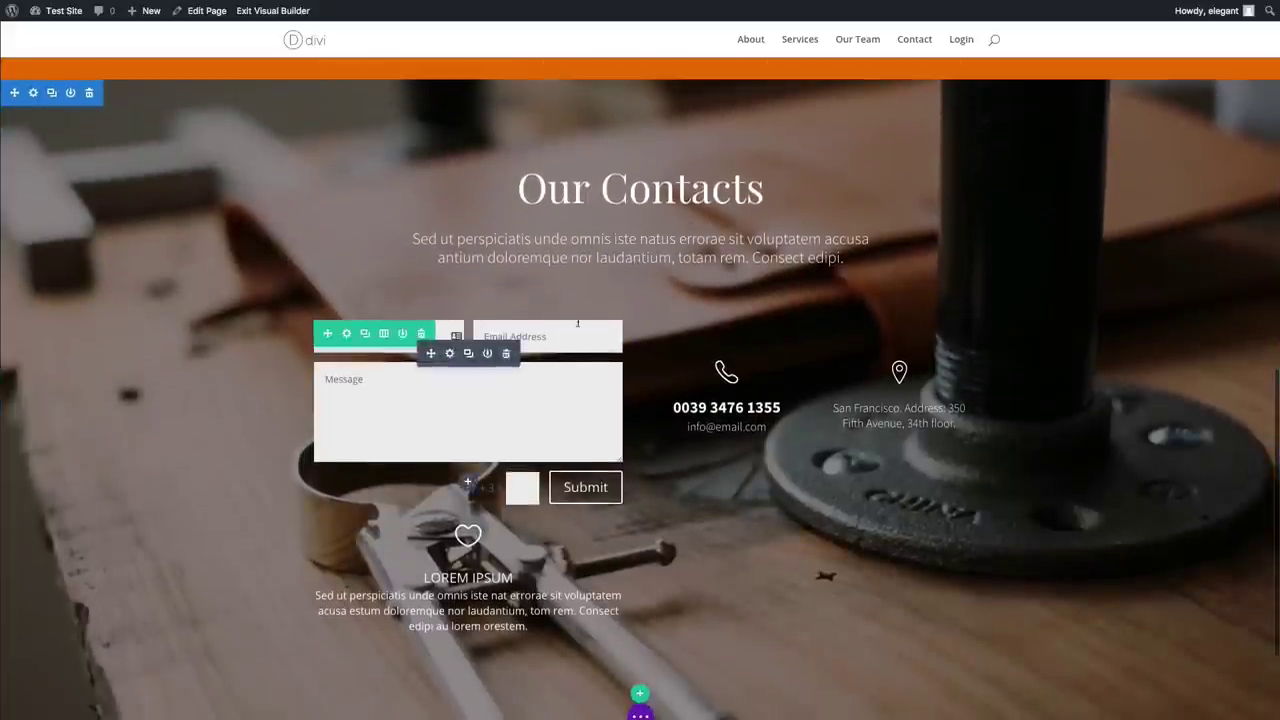
scroll(577, 323, down, 2)
scroll(813, 337, up, 2)
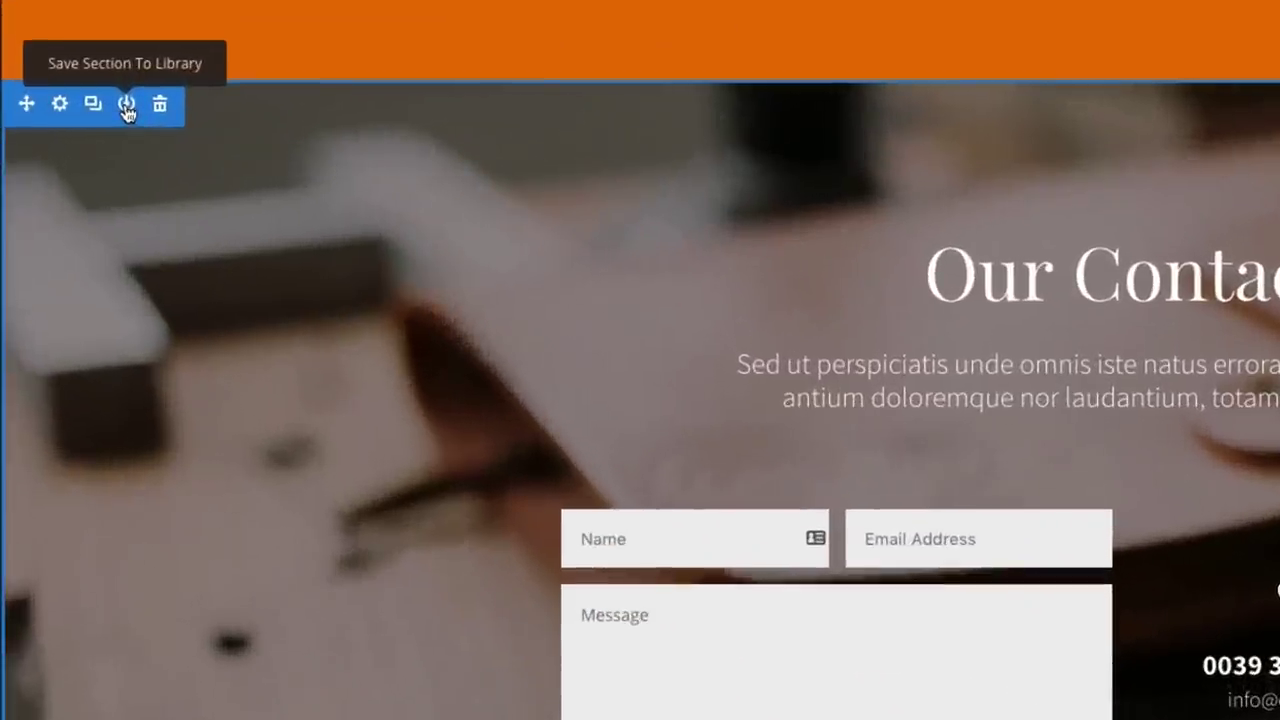
Save Our Contacts to the library as global item 'Global Footer Contact Info'
click(127, 106)
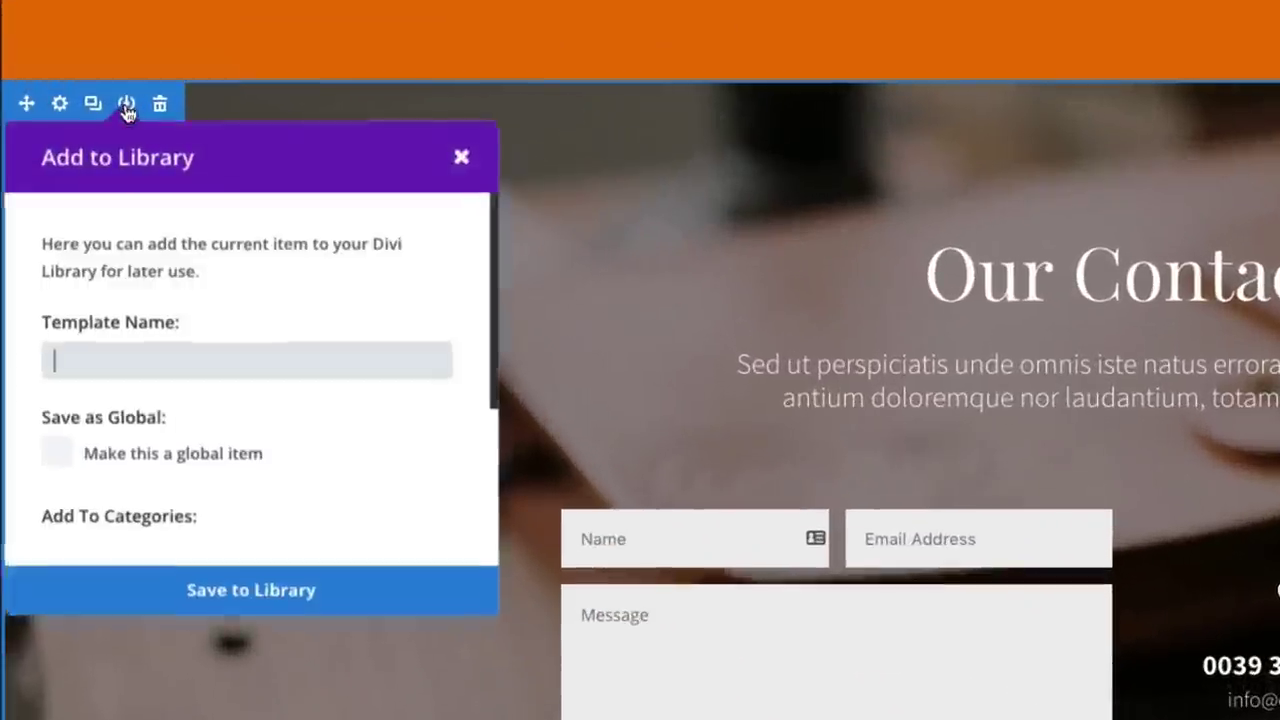
click(188, 344)
text(Gl)
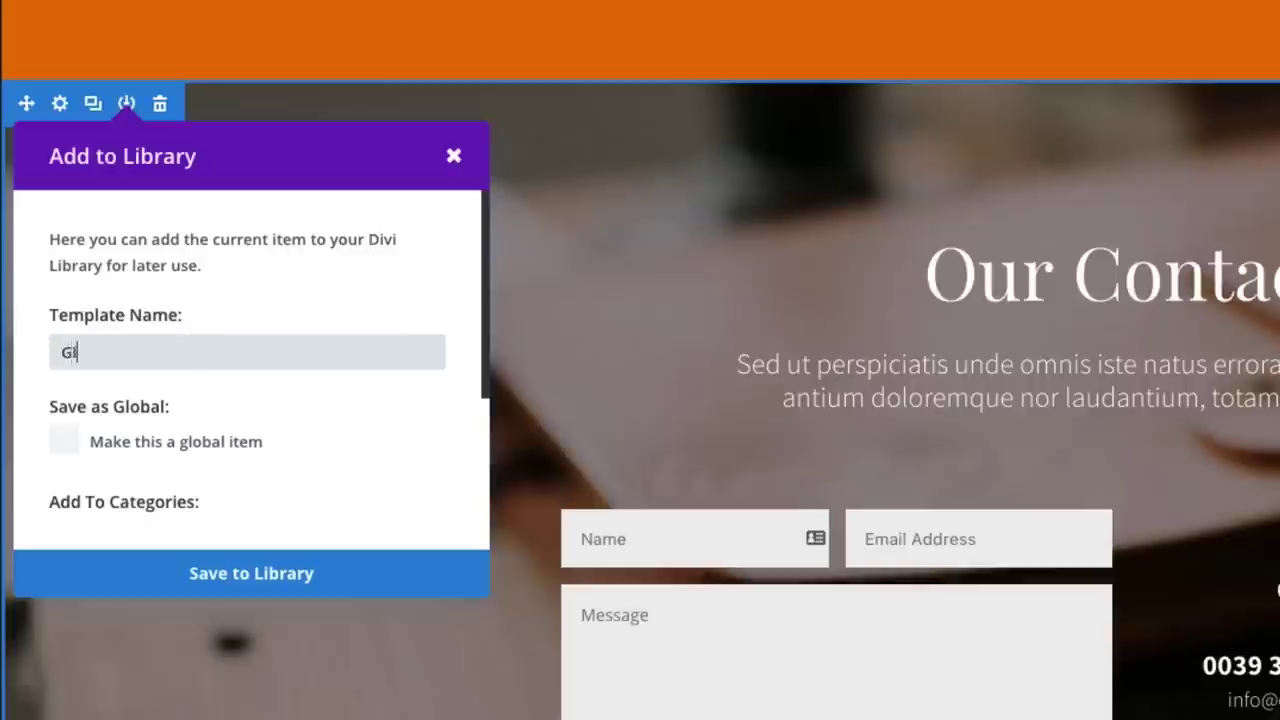
text(obal Footer Cont)
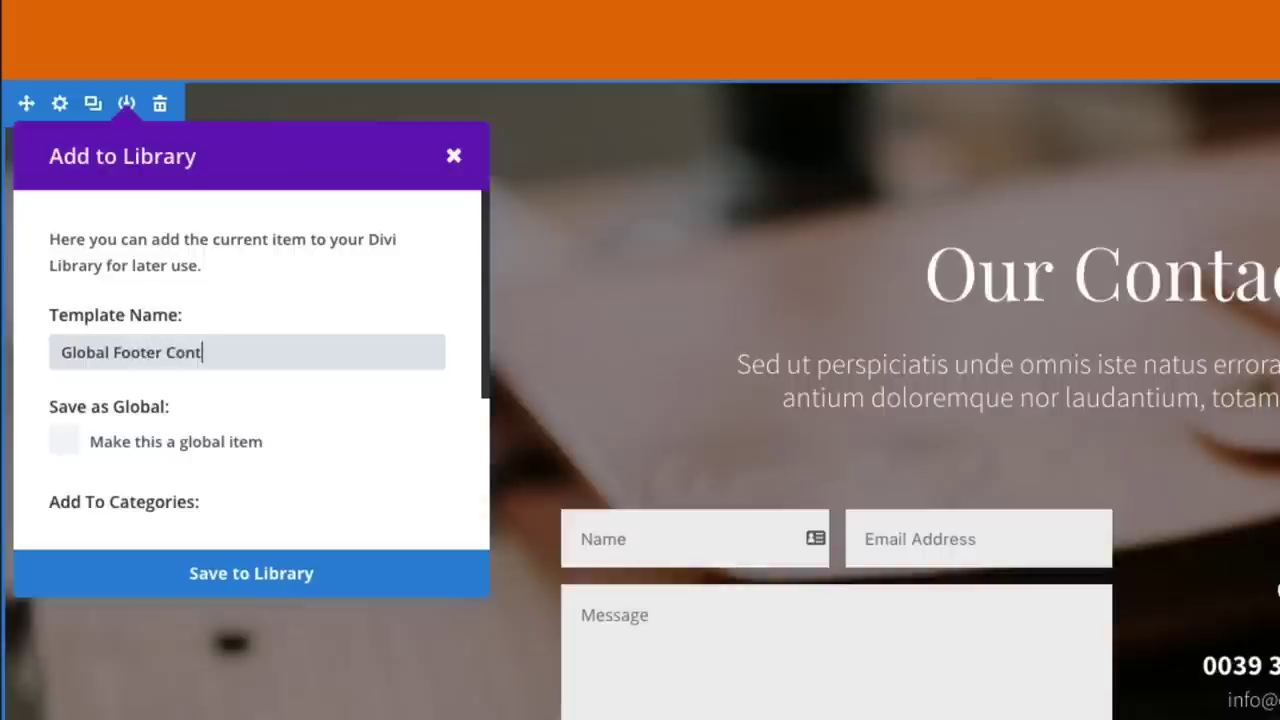
text(act Info)
click(254, 440)
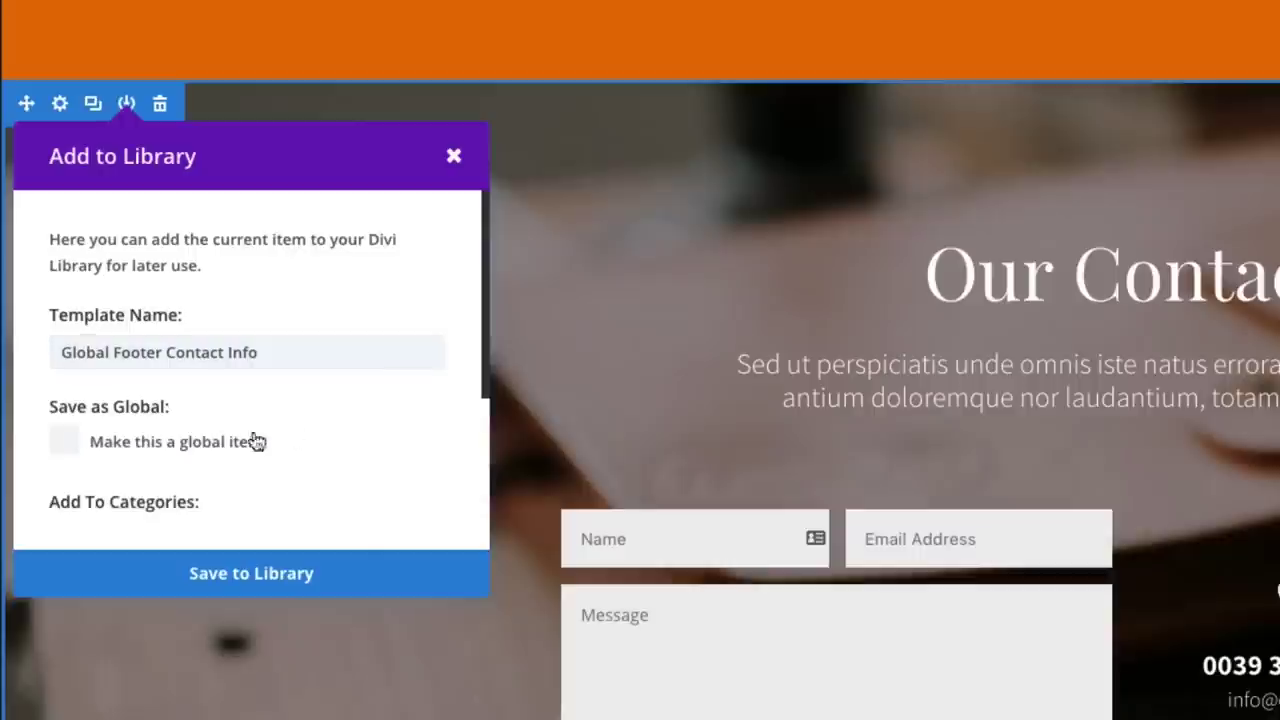
click(101, 455)
scroll(346, 460, down, 2)
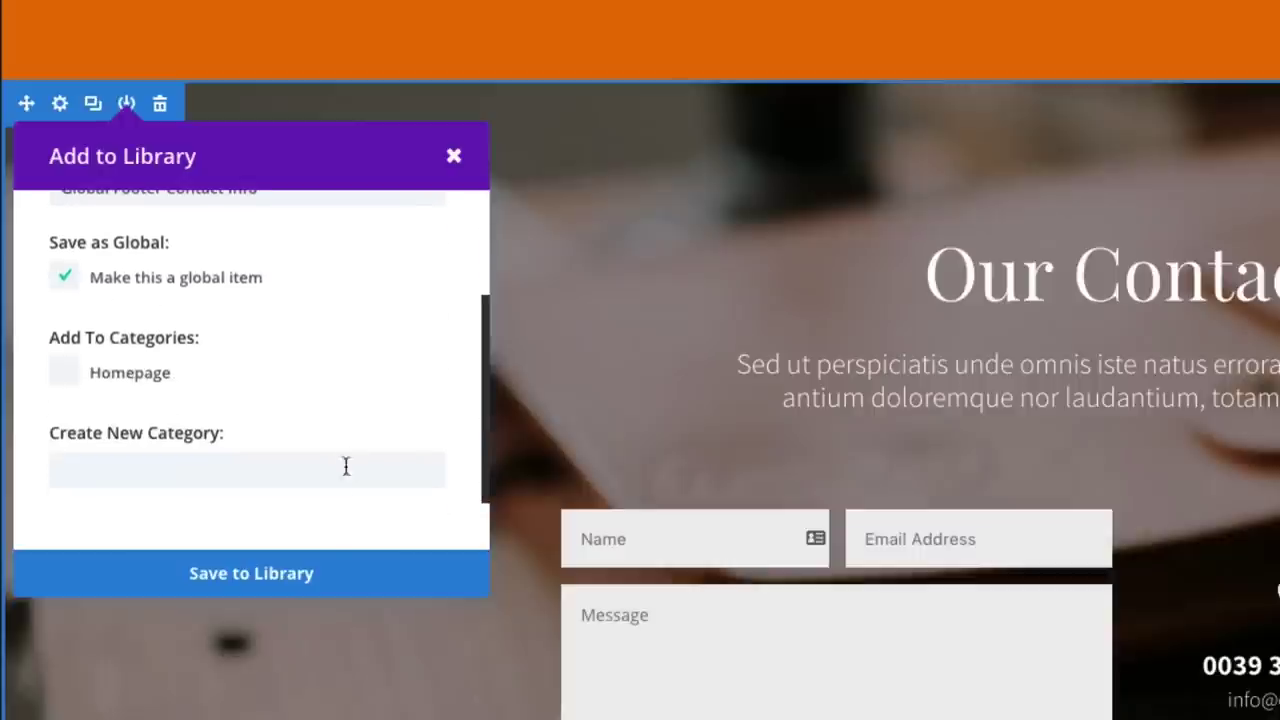
click(280, 572)
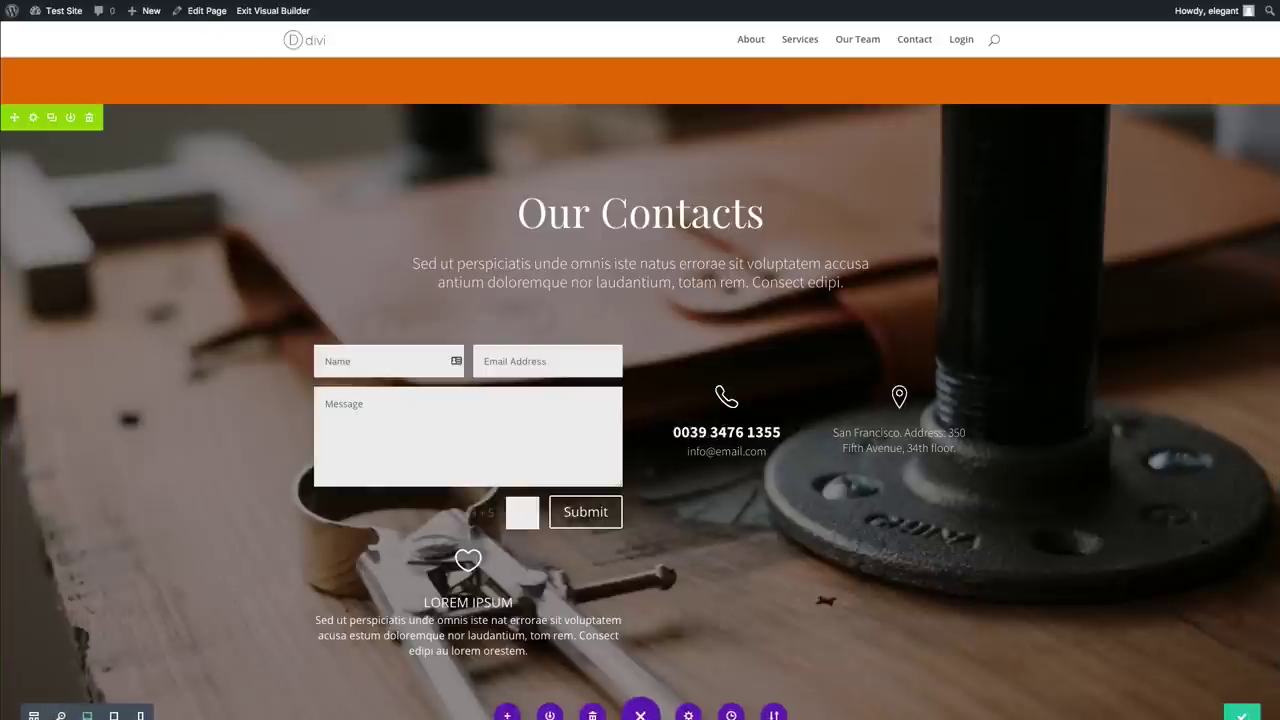
Open the WordPress admin dashboard in a new browser tab
mouse_move(57, 16)
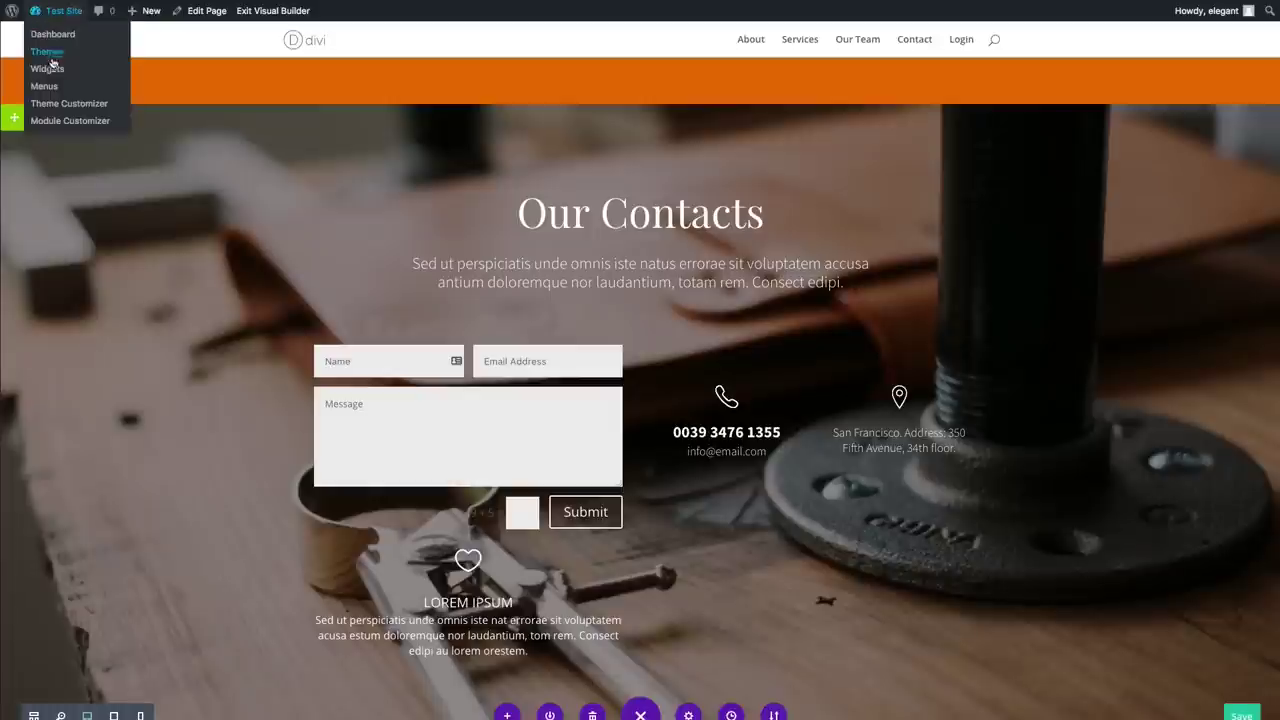
right_click(52, 34)
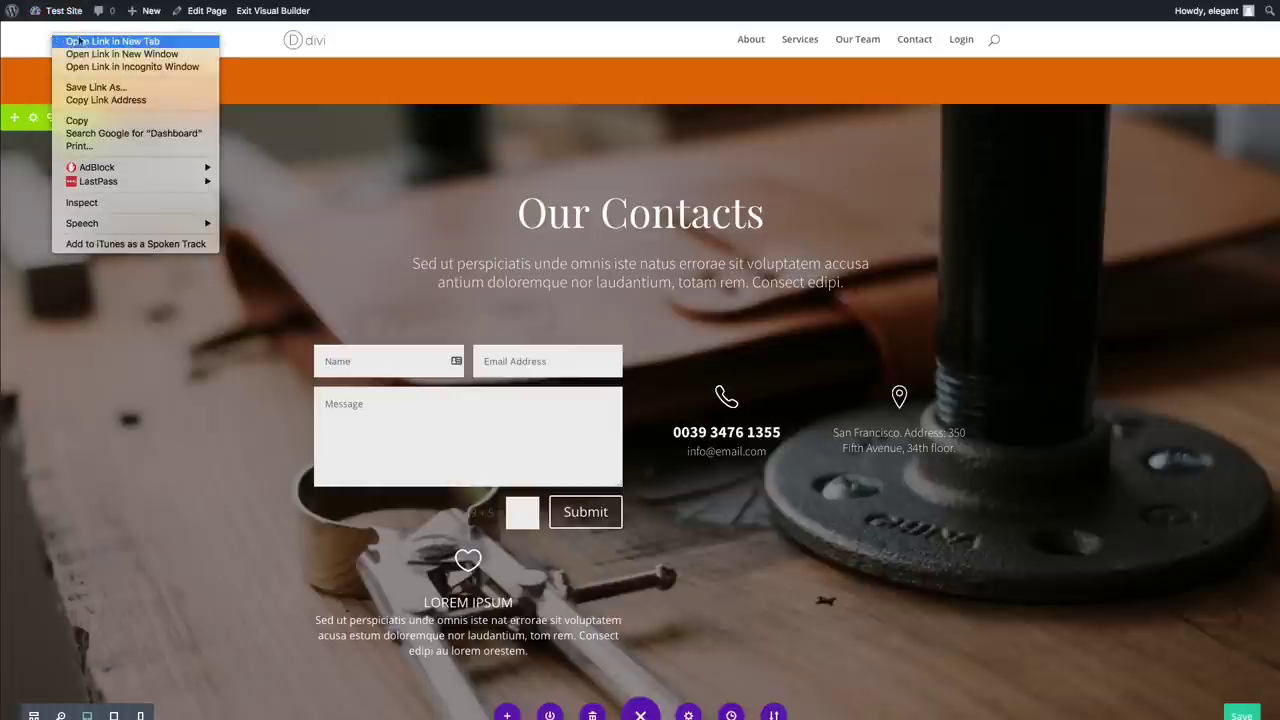
click(95, 42)
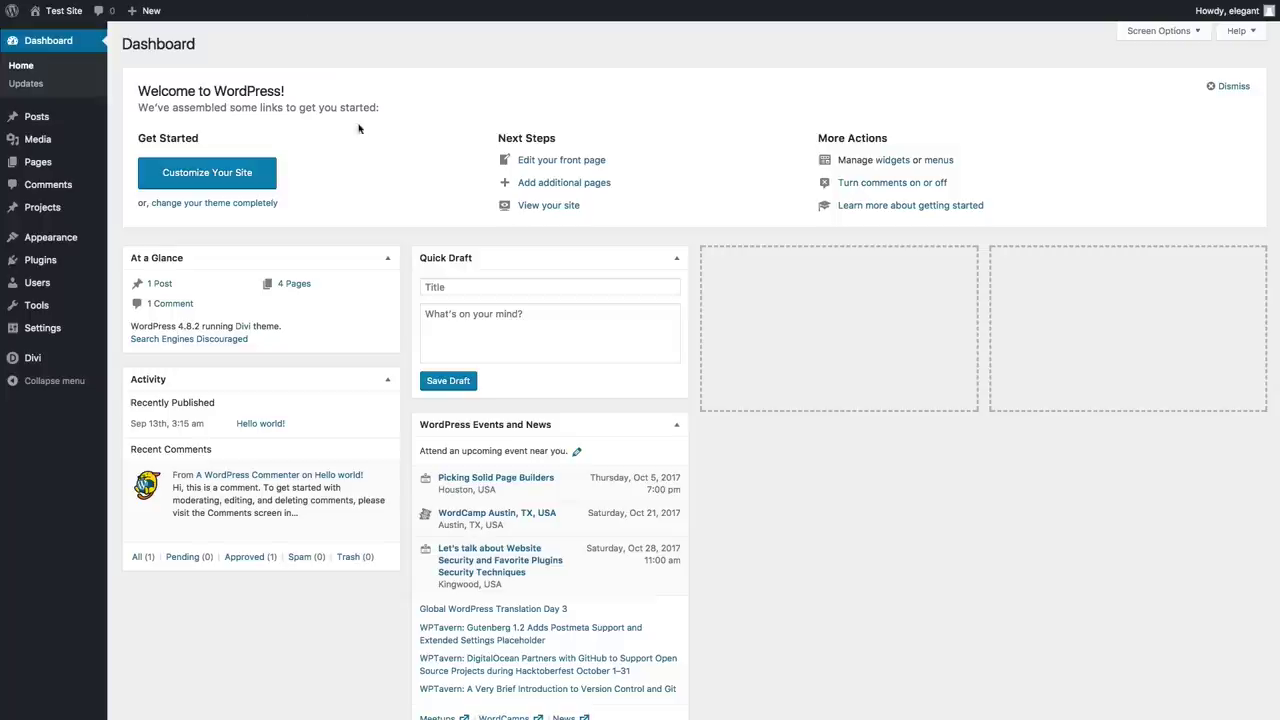
Create a new page titled 'Global Footer' using the Divi Builder
mouse_move(50, 168)
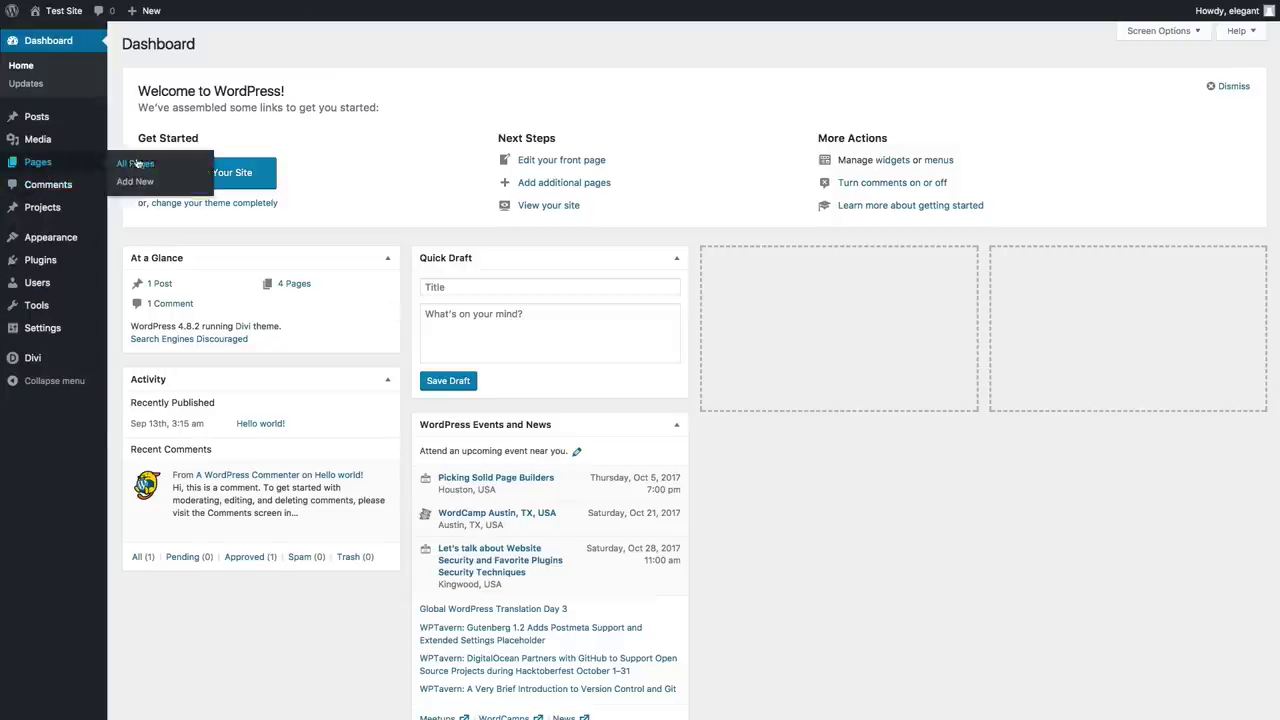
click(135, 182)
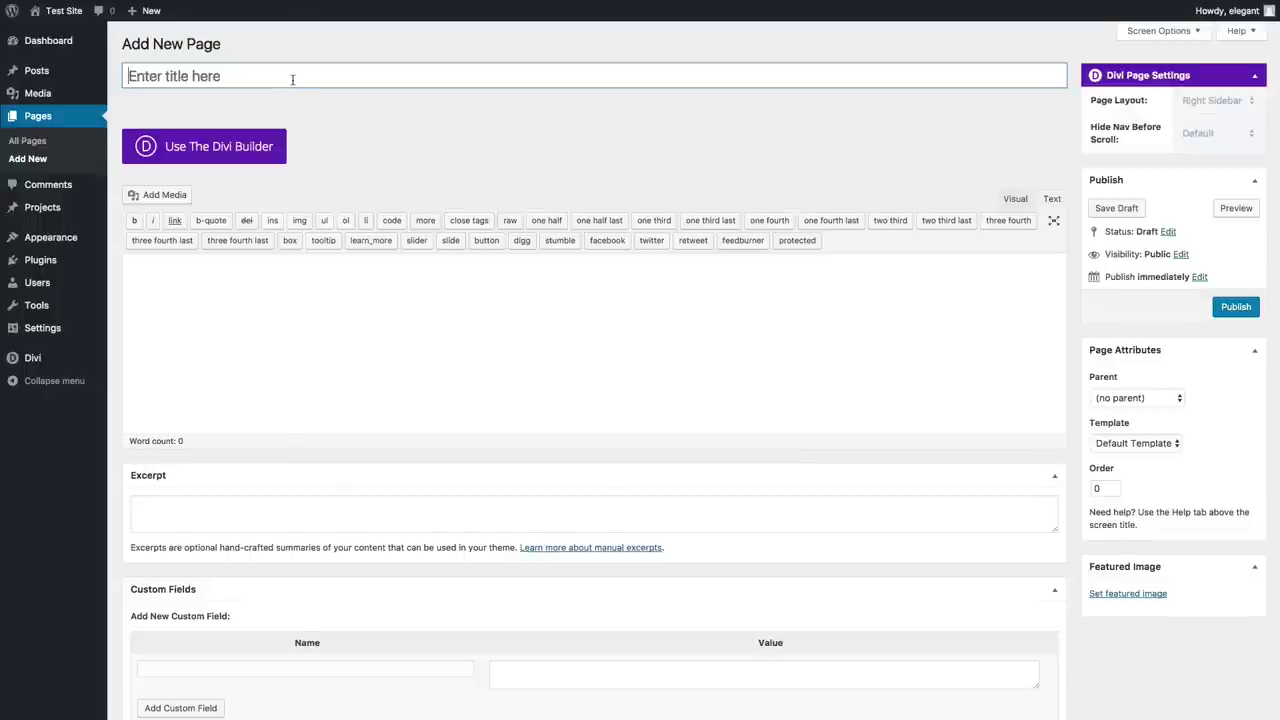
text(Globa)
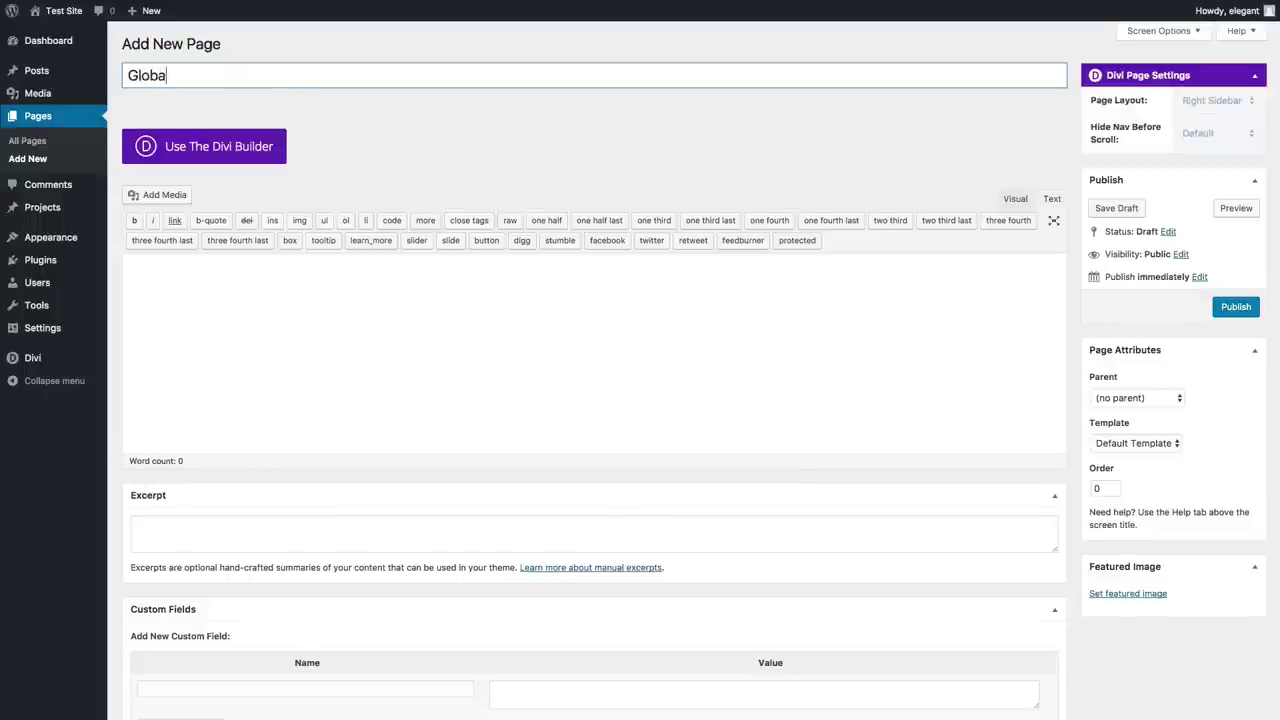
text(l Footer)
click(450, 99)
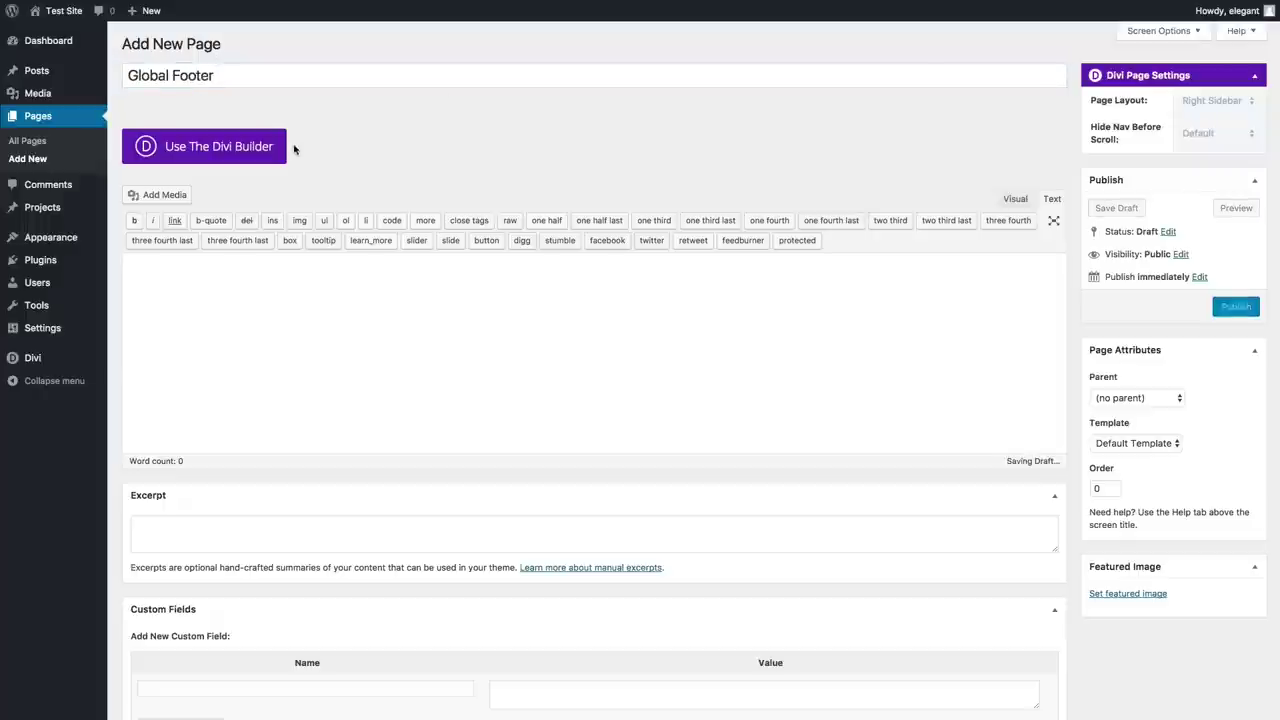
click(266, 143)
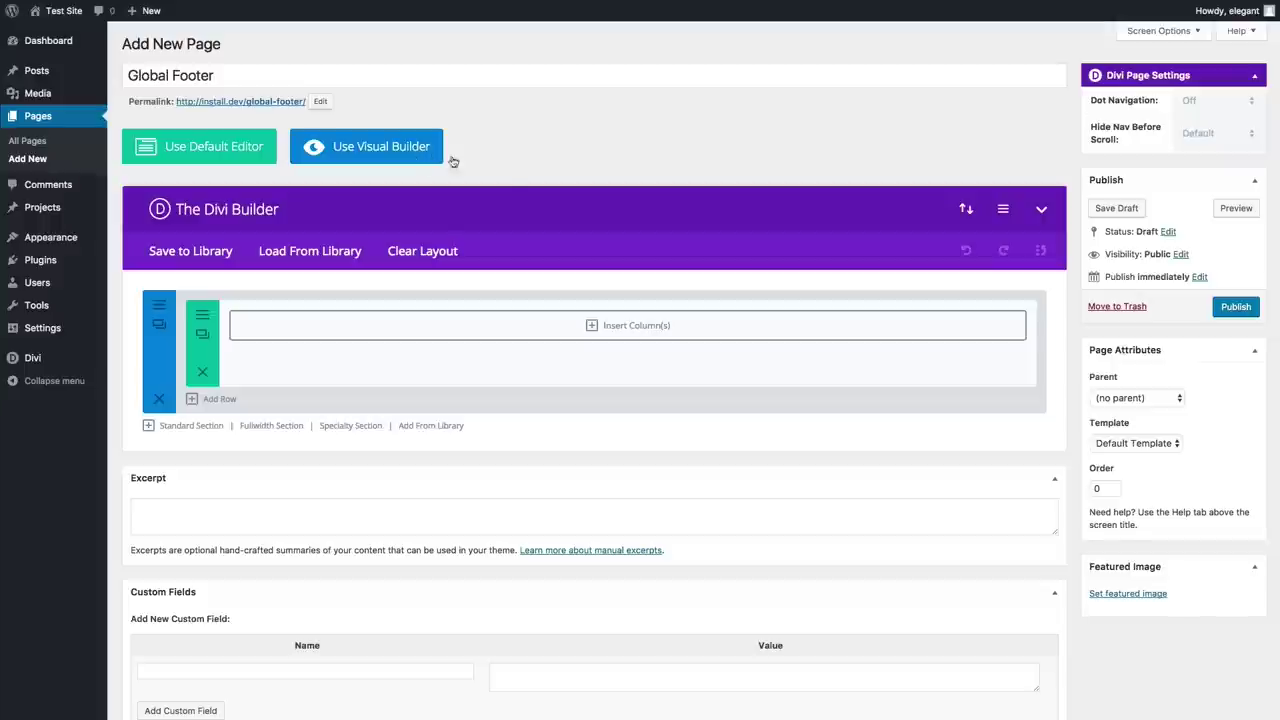
In the visual builder, insert the global Our Contacts section from the library below the empty section
click(440, 158)
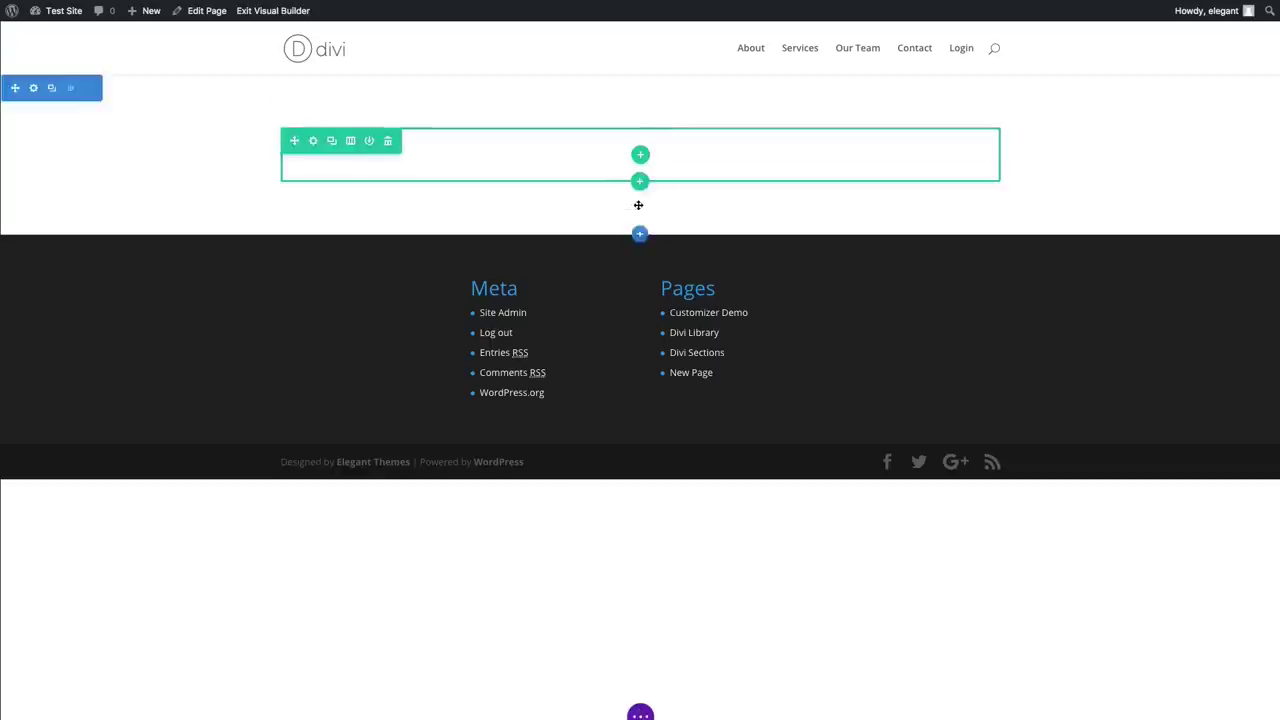
click(641, 236)
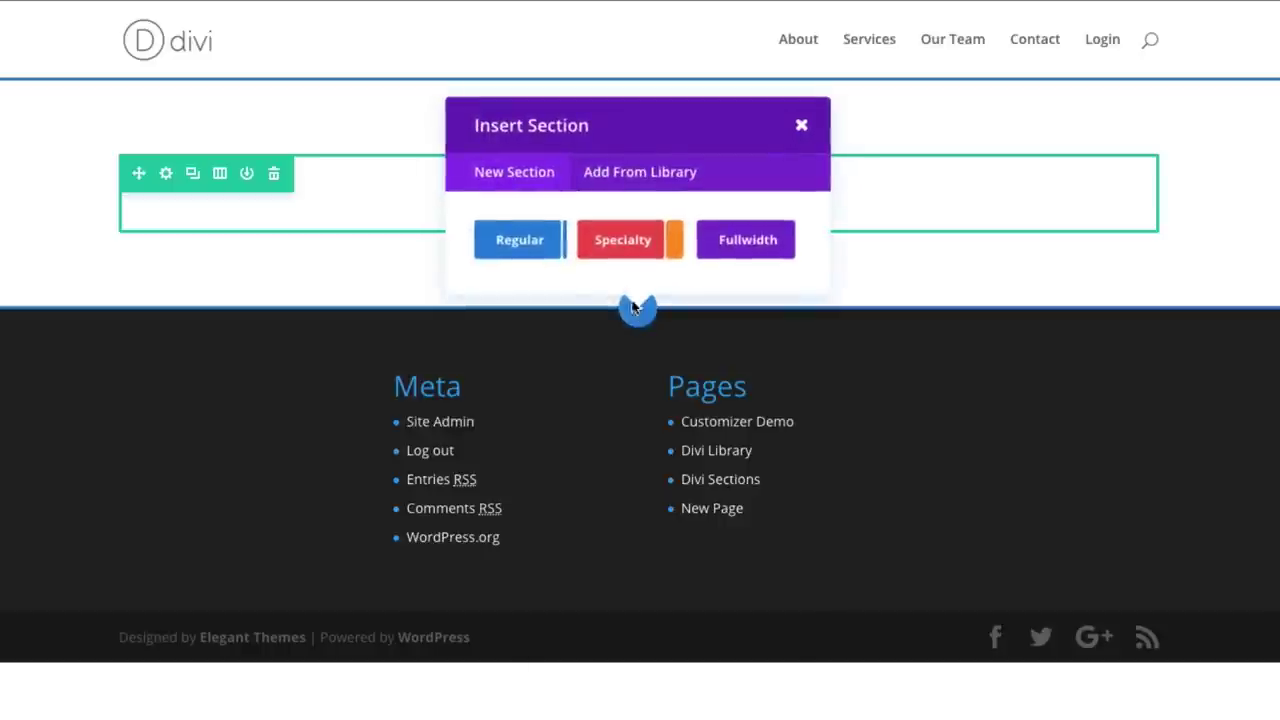
click(648, 176)
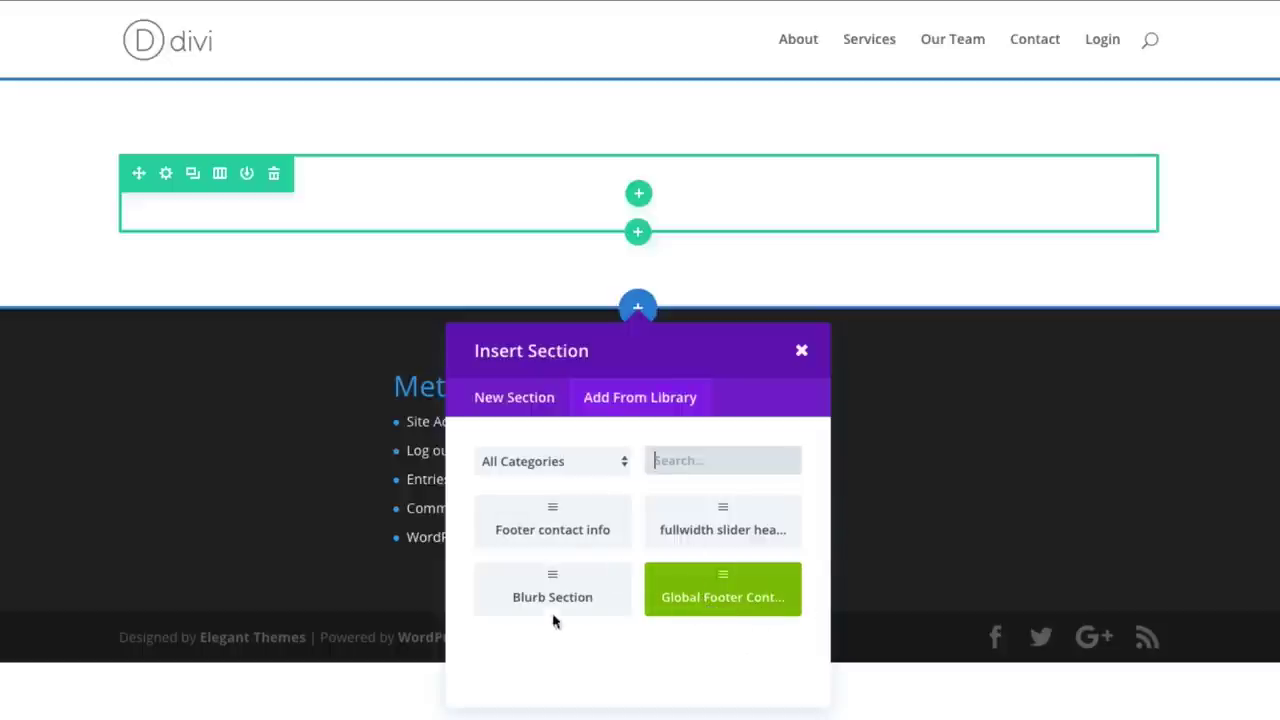
click(693, 619)
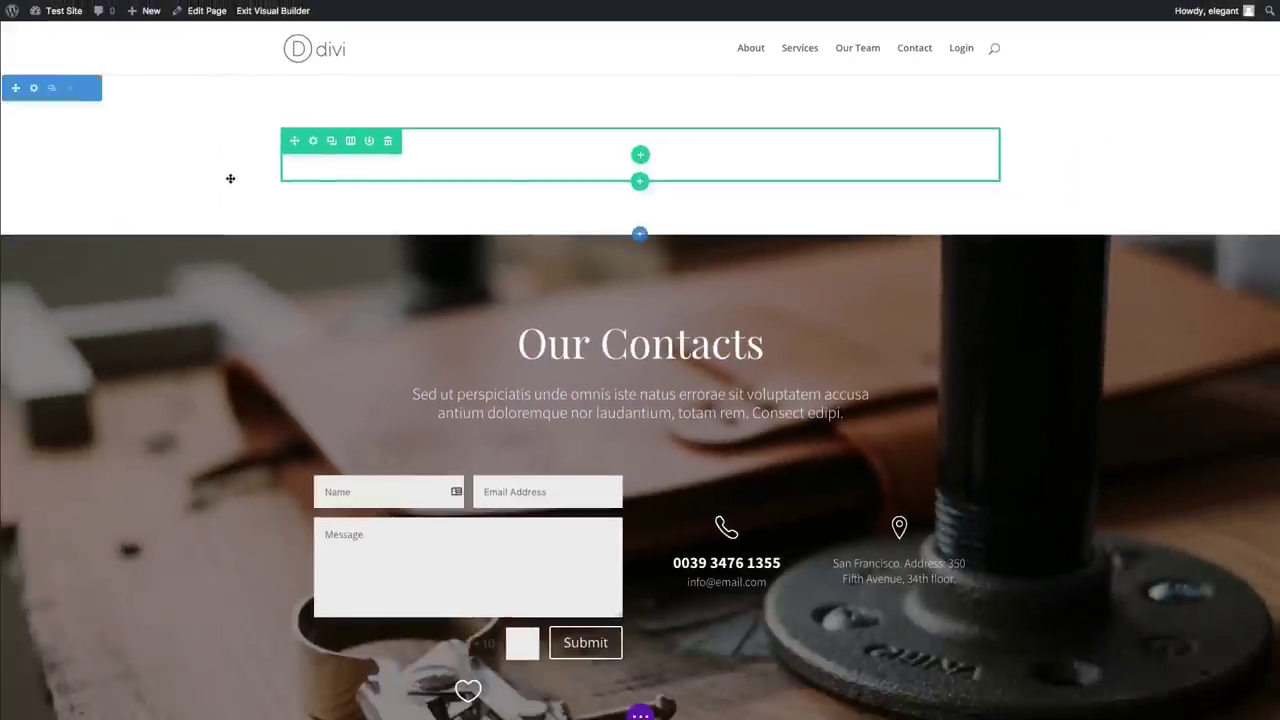
Delete the empty top section and scroll to review the Our Contacts section
click(89, 89)
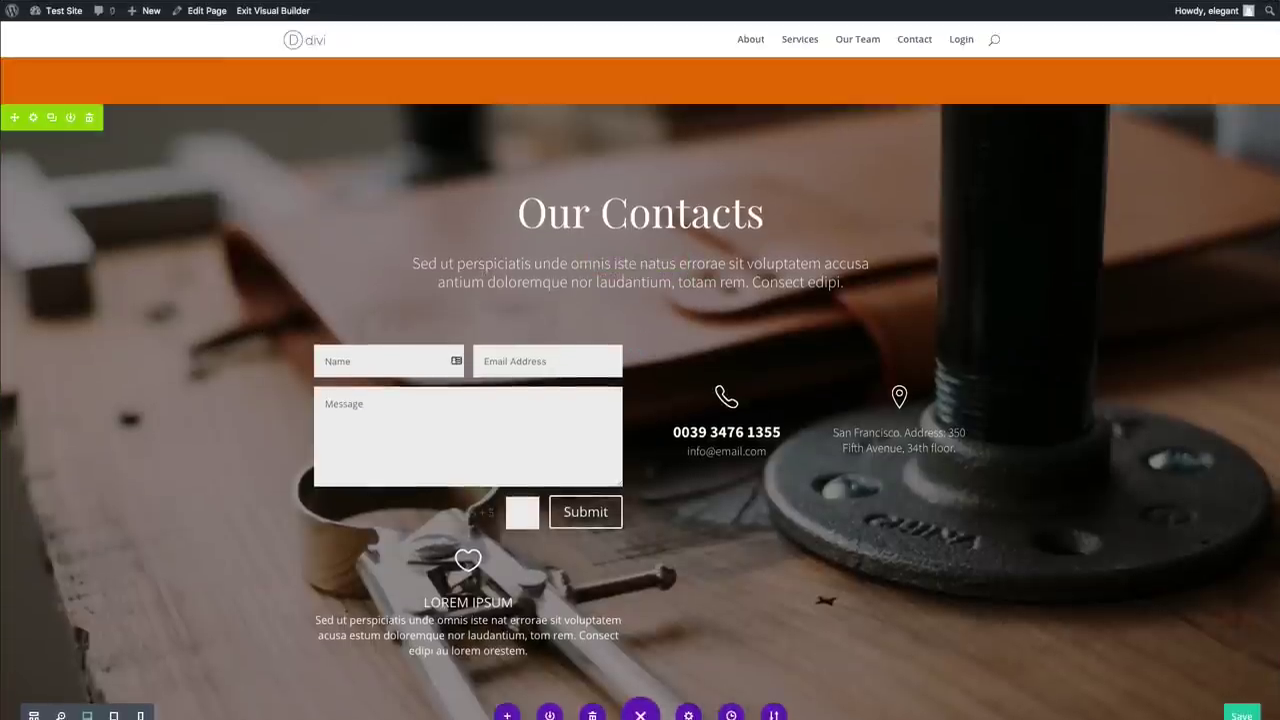
scroll(514, 203, up, 15)
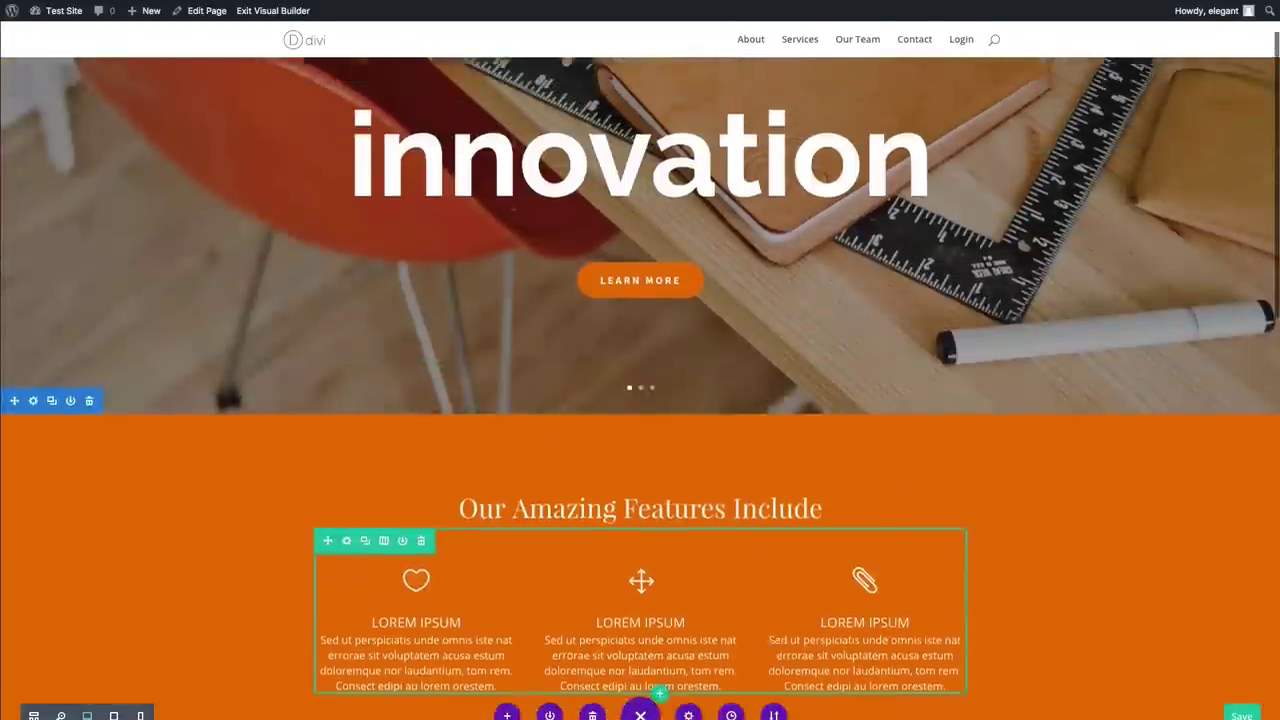
scroll(514, 203, down, 15)
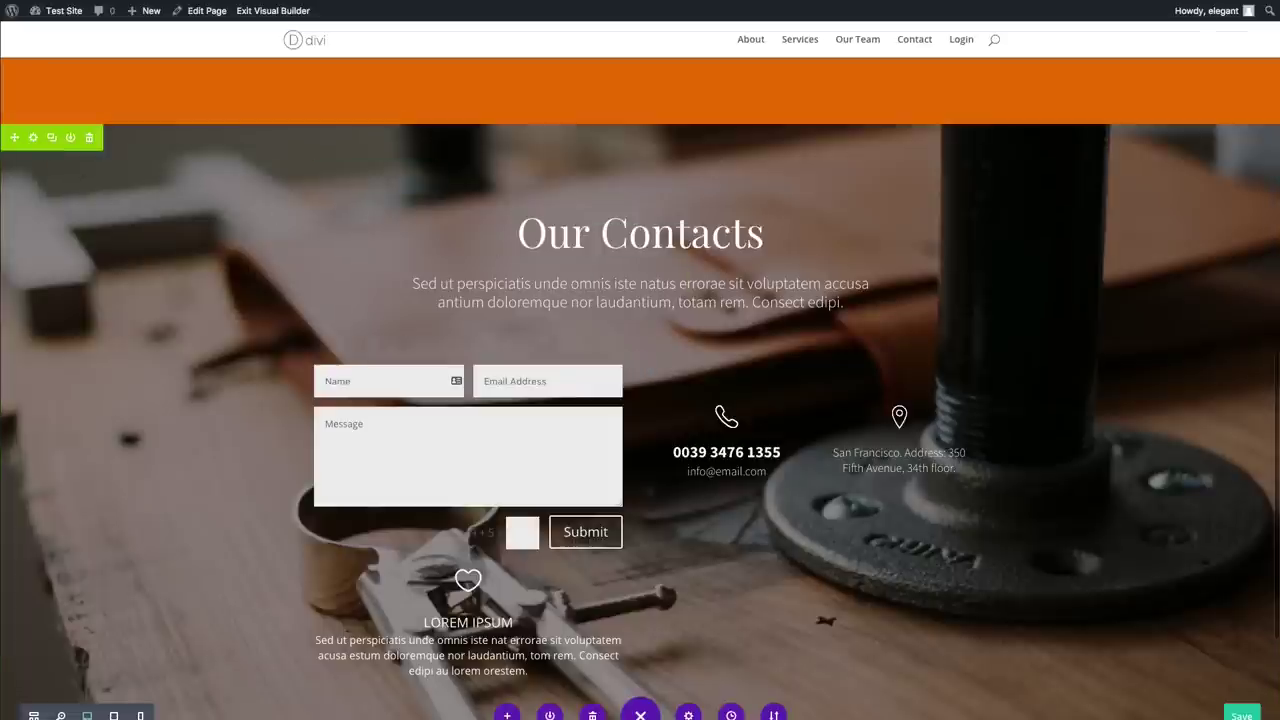
Set the Our Contacts background to the sneakers-above-city-buildings photo and save the settings
click(33, 137)
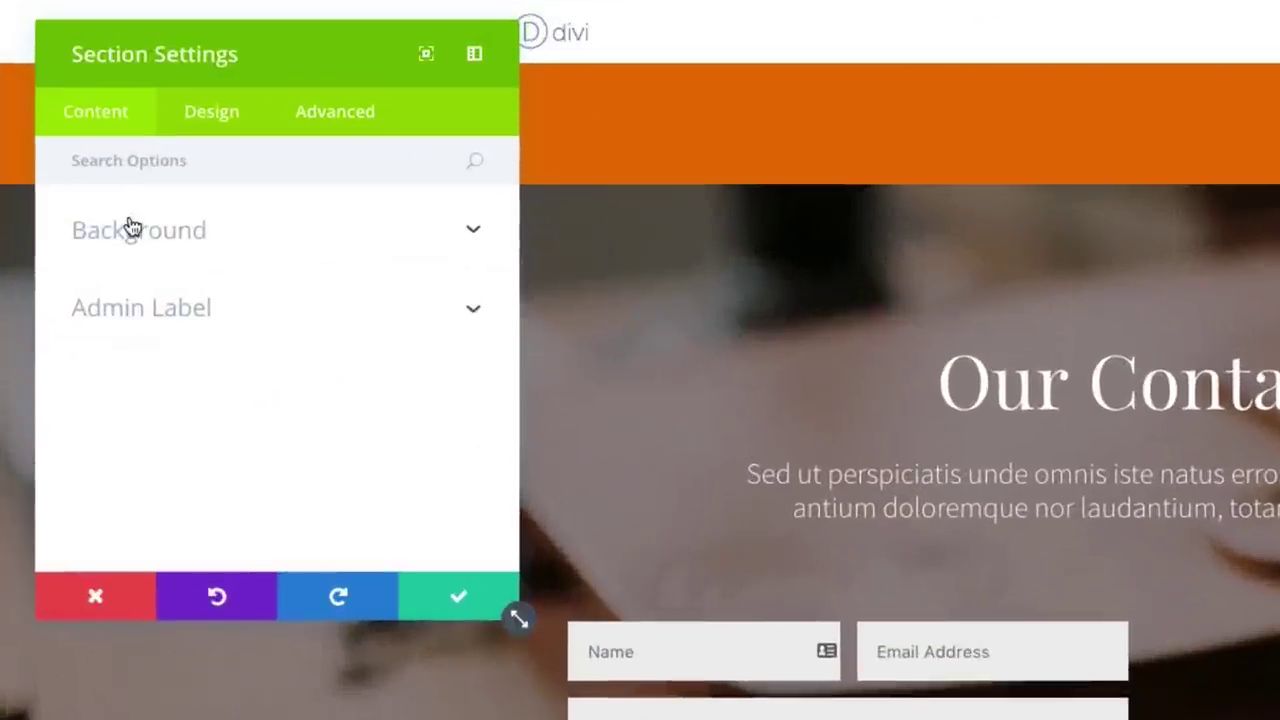
click(133, 228)
click(314, 443)
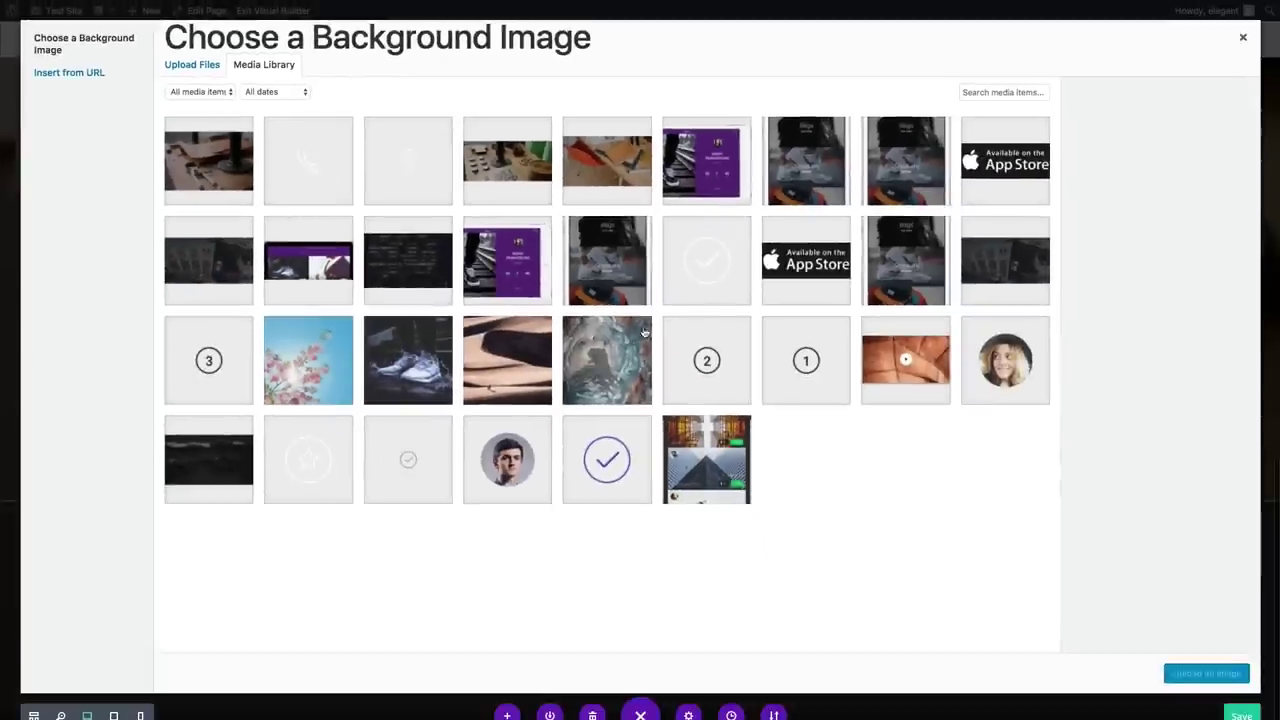
click(433, 272)
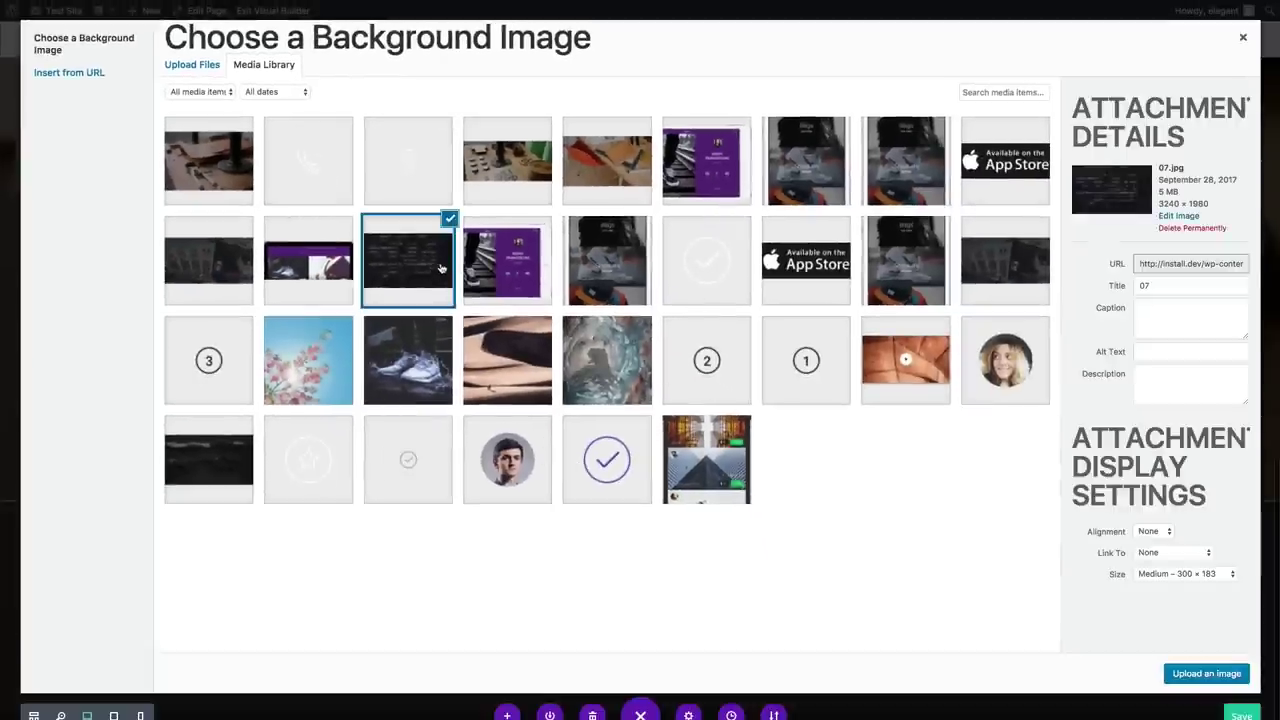
click(1208, 673)
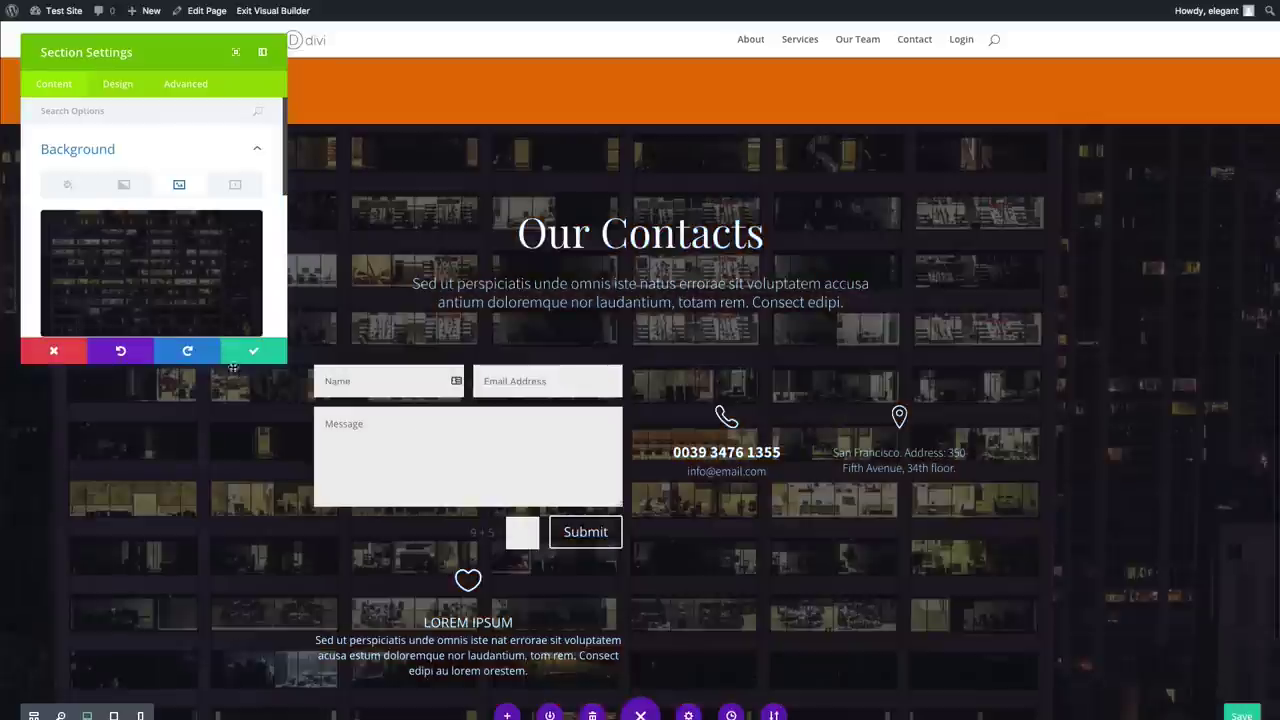
click(244, 229)
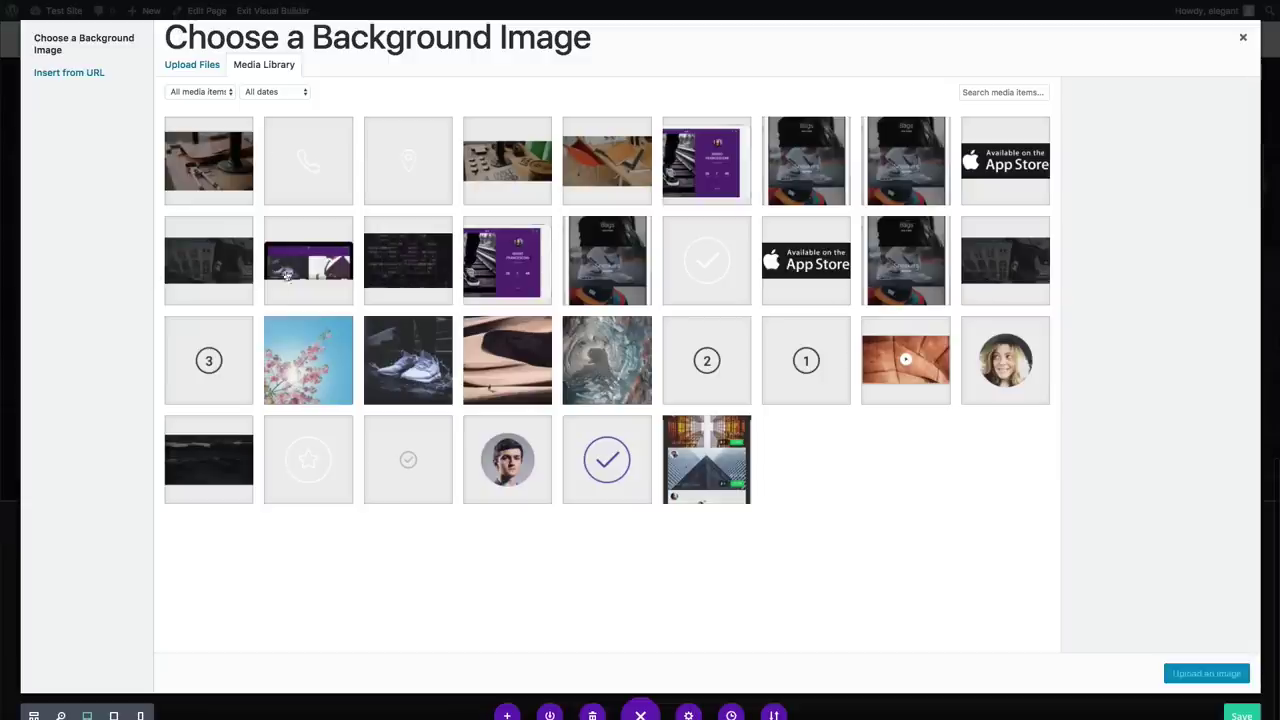
click(210, 274)
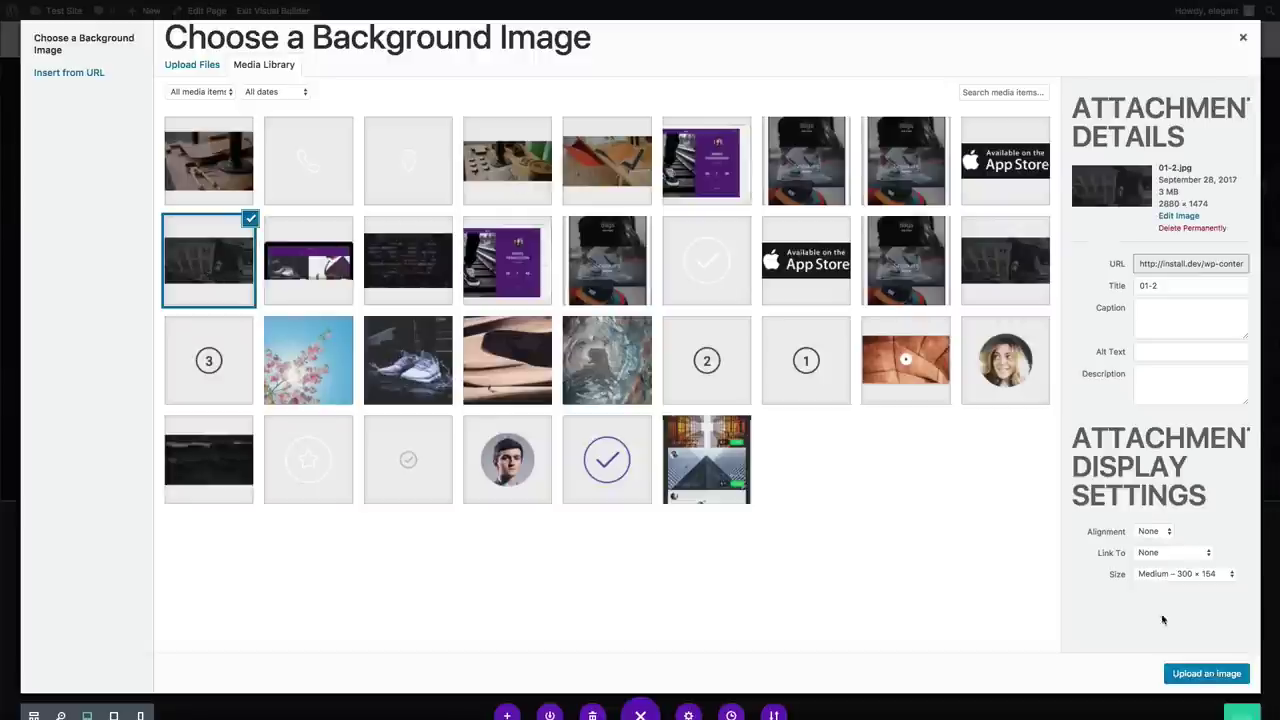
click(1205, 674)
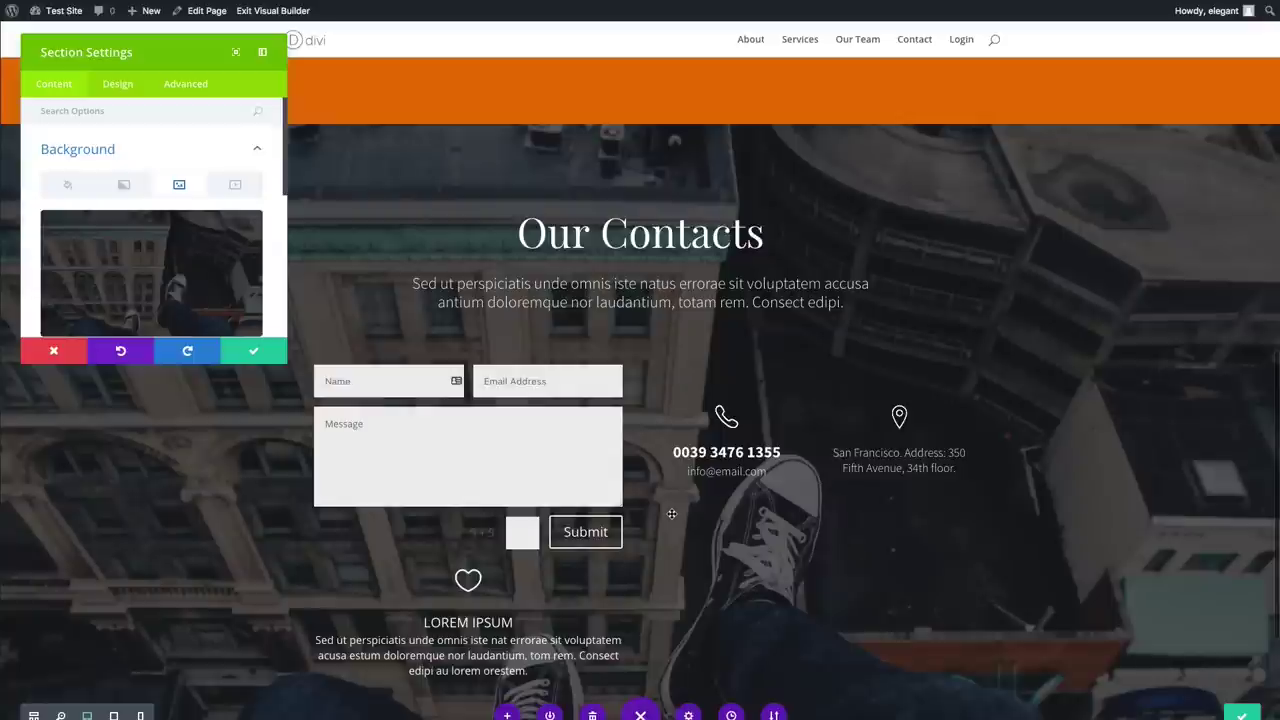
click(242, 358)
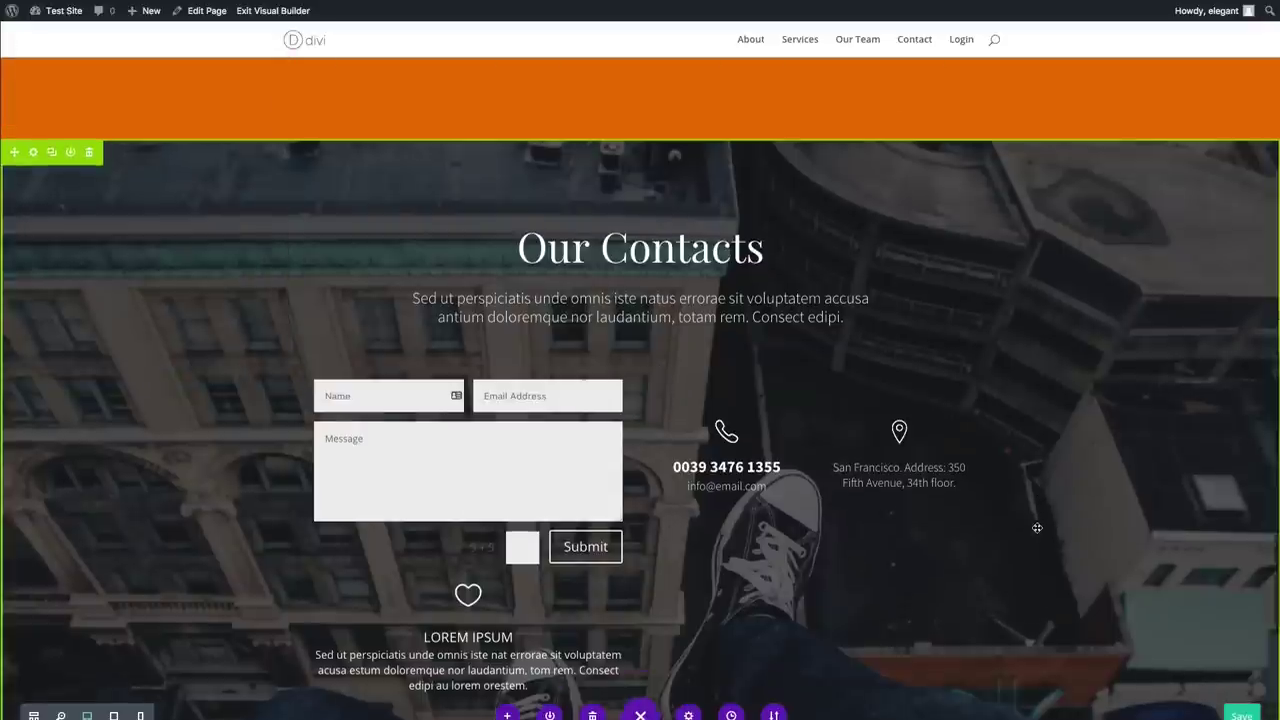
Reload the Global Footer page to see the synced sneakers background on Our Contacts
scroll(1030, 530, down, 1)
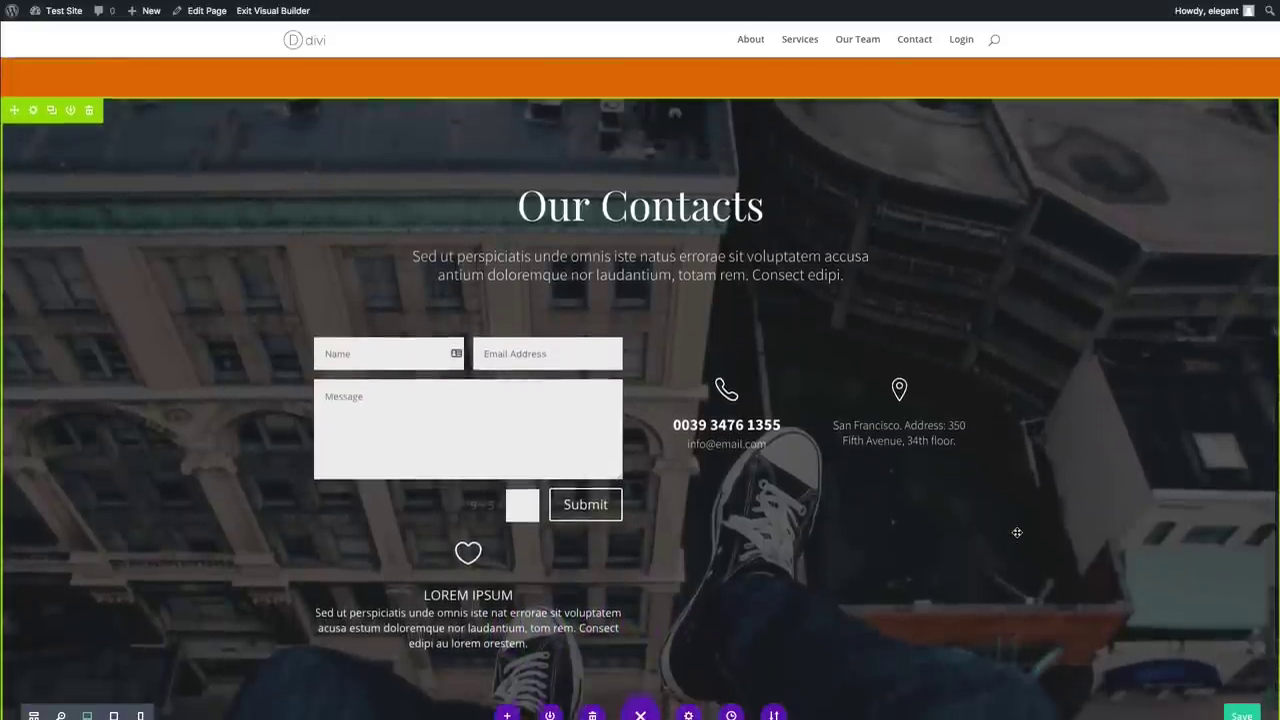
scroll(1017, 532, down, 1)
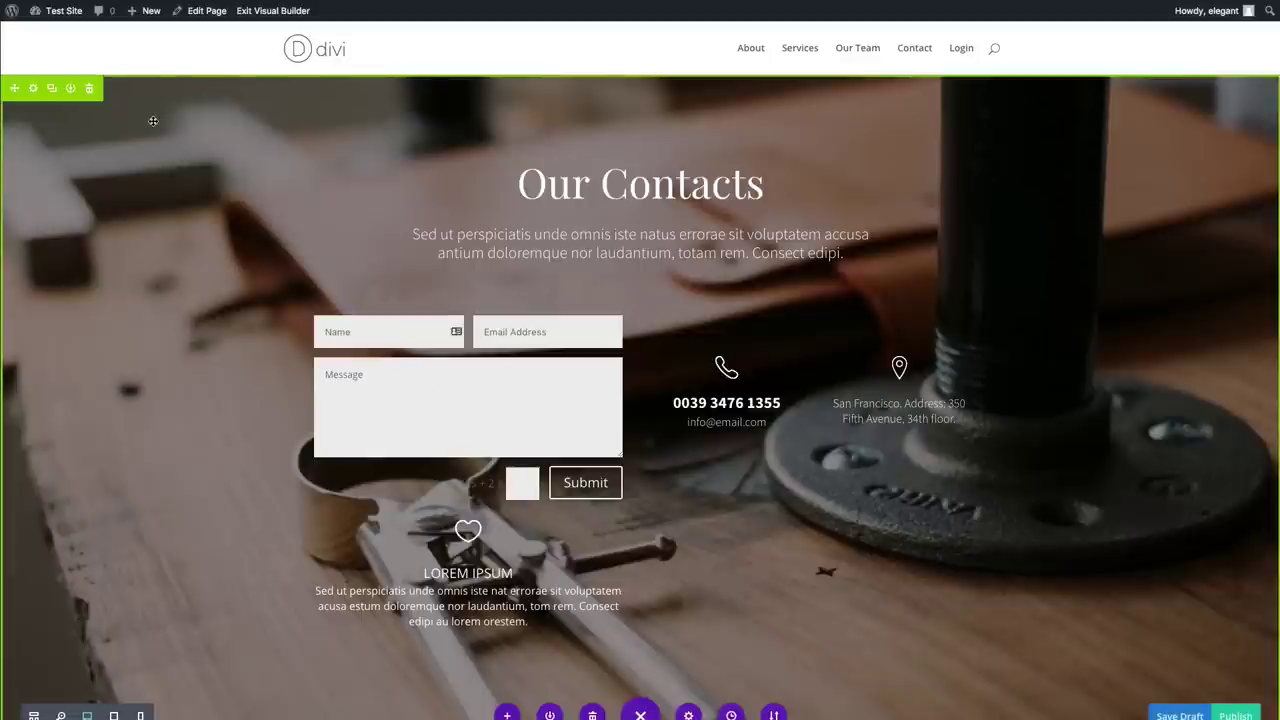
key(super+r)
click(749, 189)
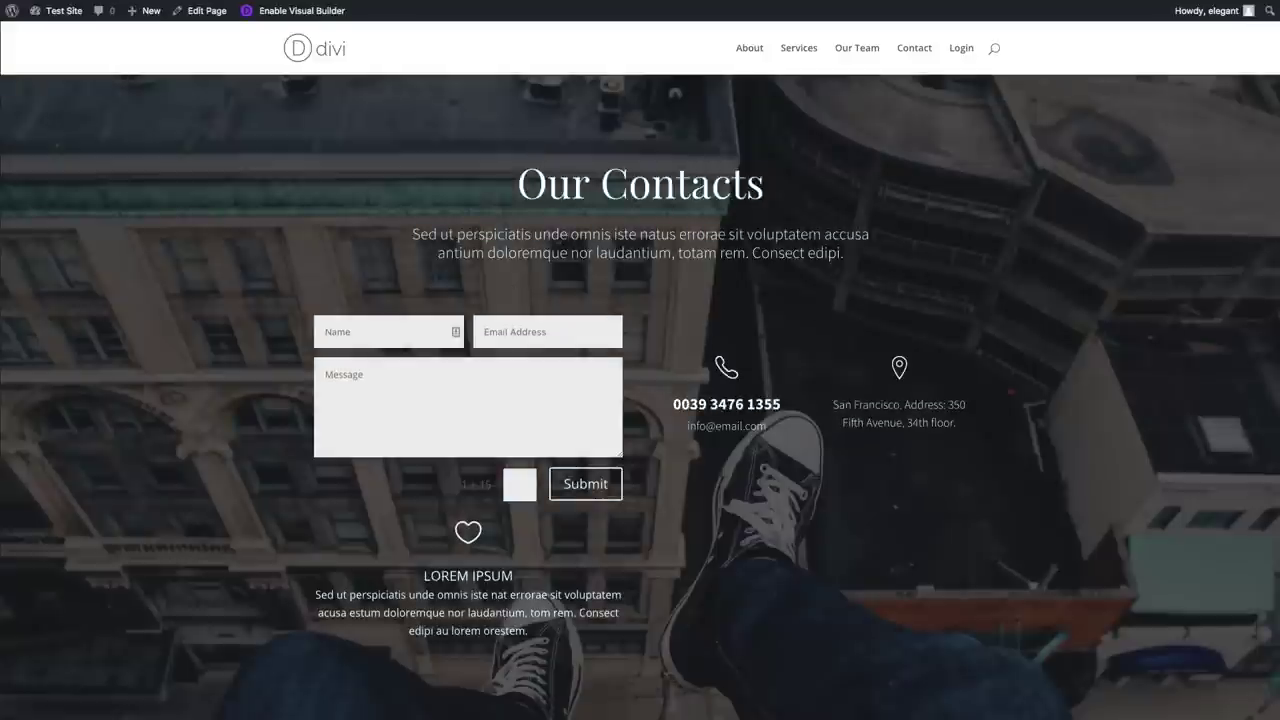
scroll(560, 243, down, 5)
scroll(440, 100, up, 5)
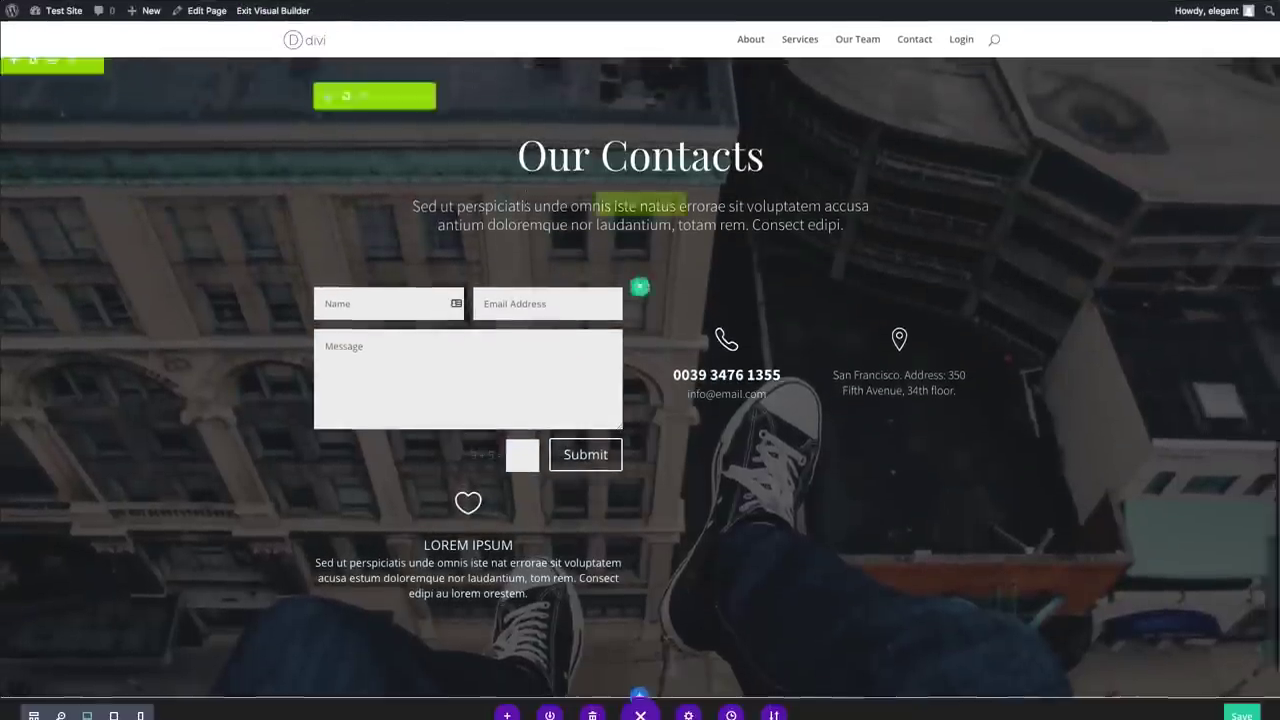
Delete 'Our' from the global contacts heading so it reads 'Contacts', then save
scroll(600, 250, up, 10)
scroll(527, 188, down, 6)
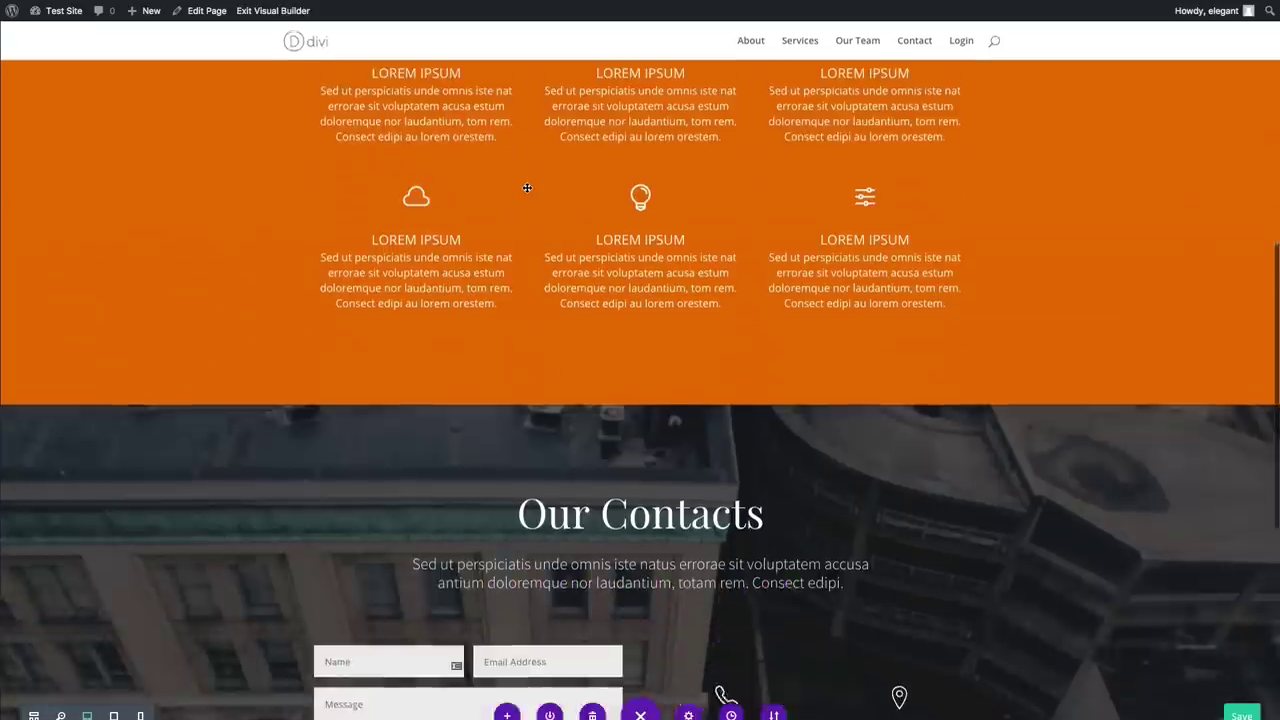
scroll(527, 188, down, 4)
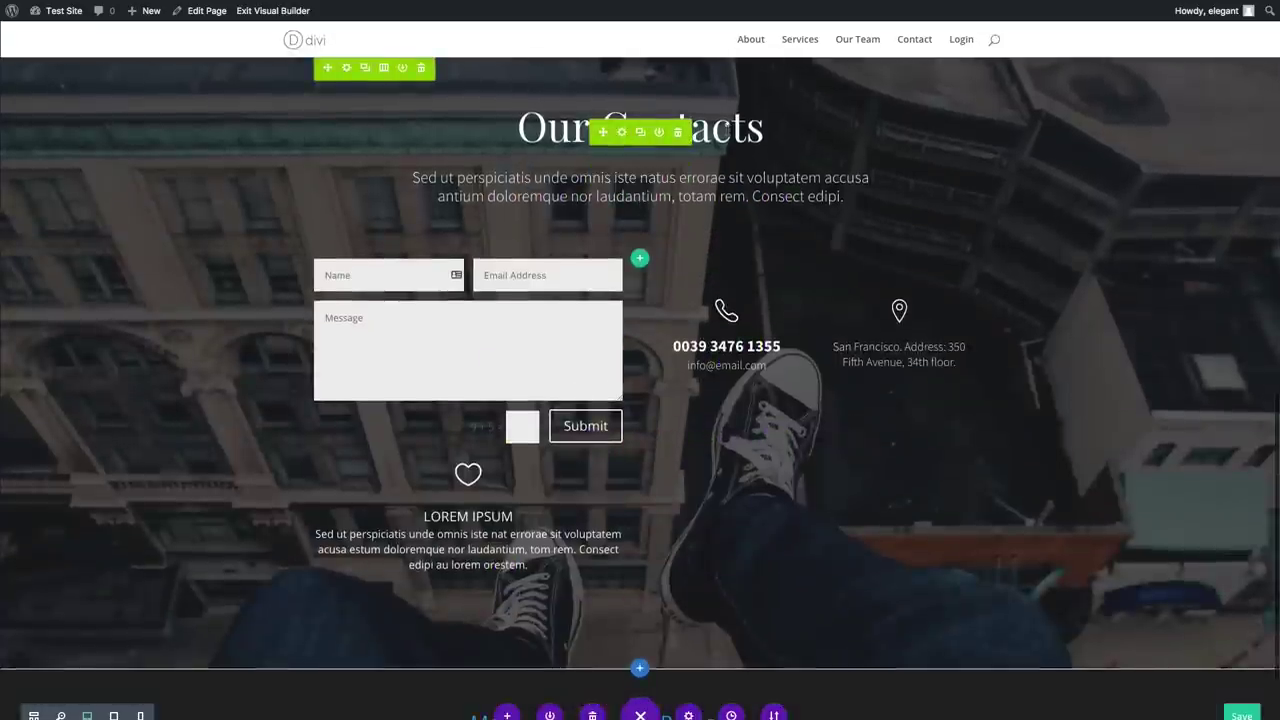
click(680, 127)
double_click(680, 127)
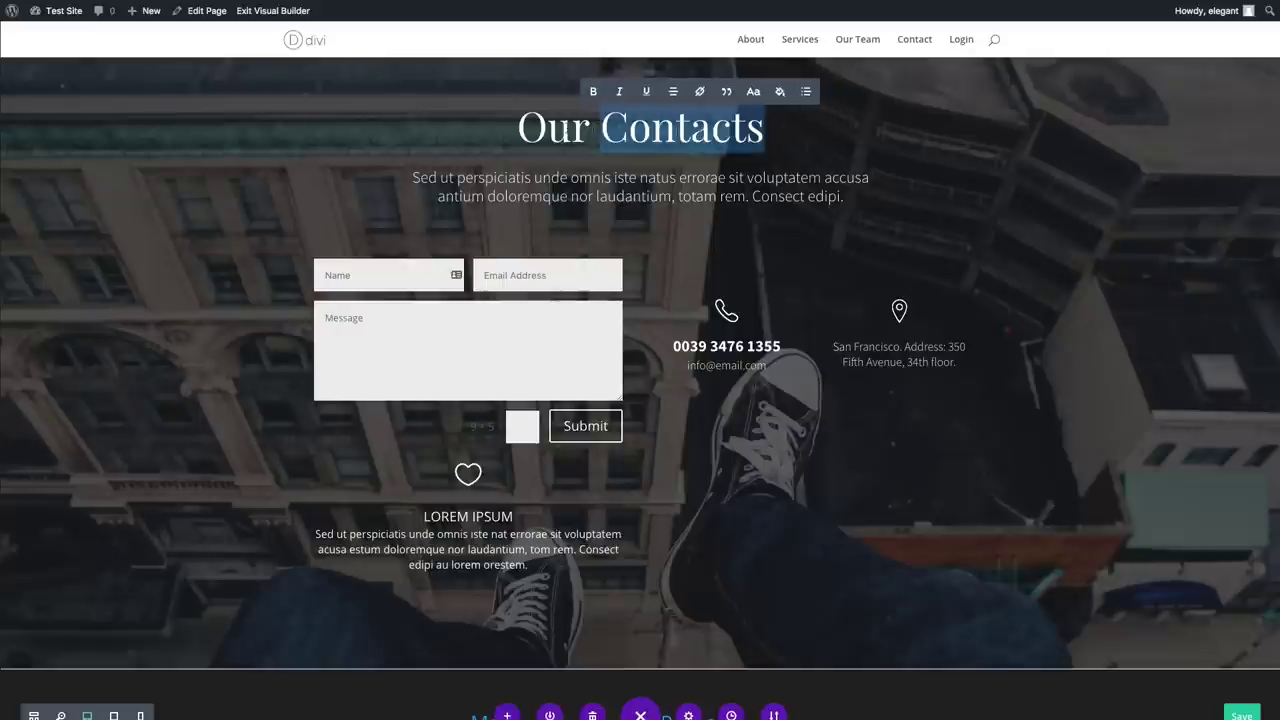
double_click(553, 127)
key(BackSpace)
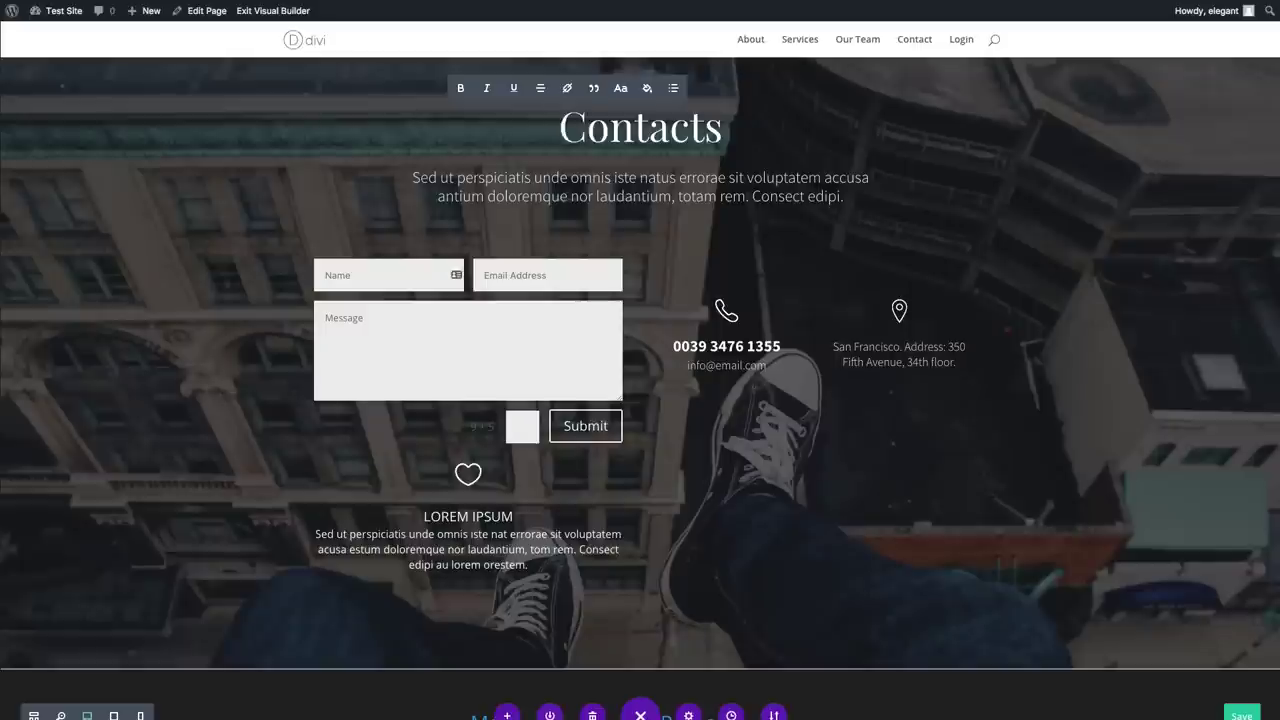
key(ctrl+s)
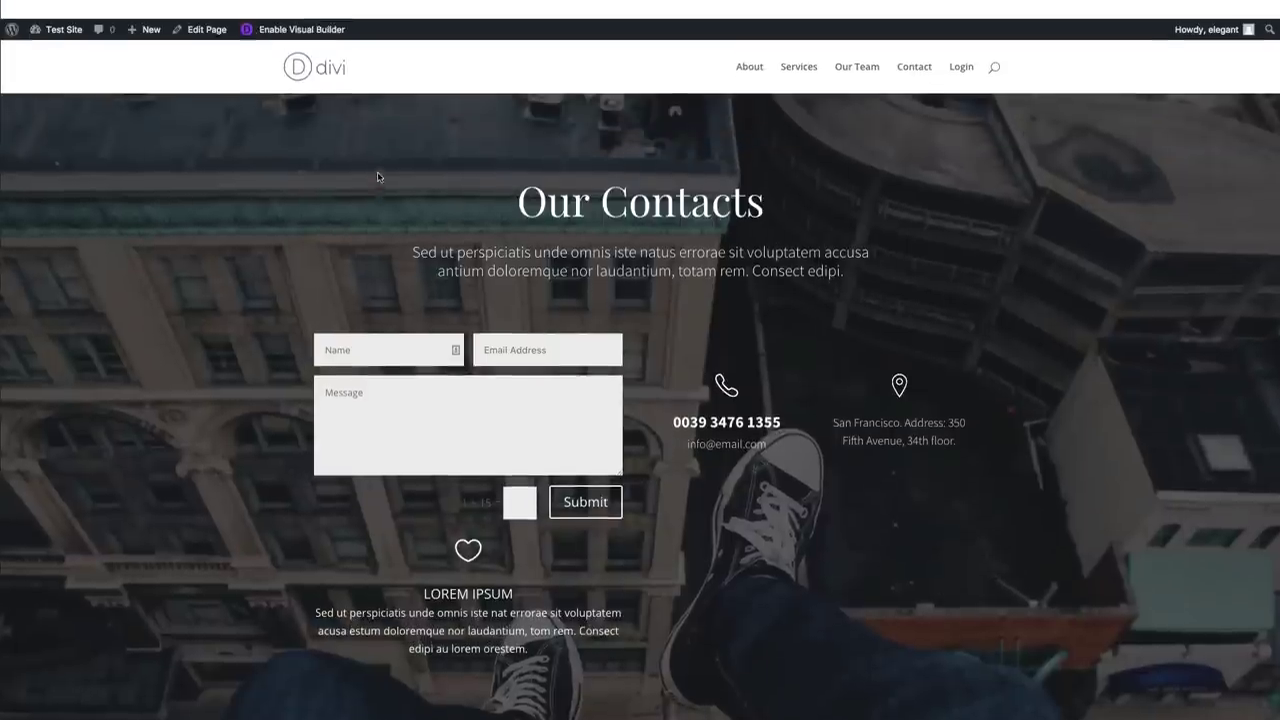
Reload the Global Footer page and confirm its heading now shows 'Contacts'
scroll(377, 172, down, 3)
scroll(455, 183, up, 3)
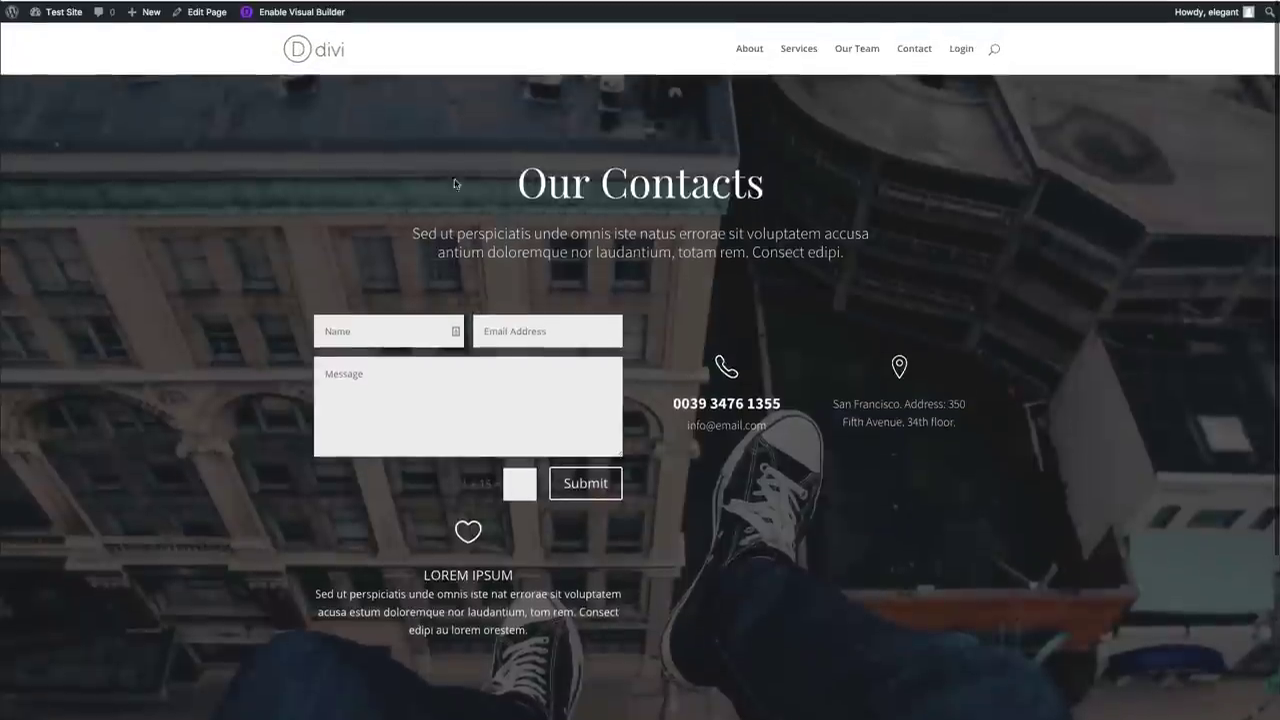
key(super+r)
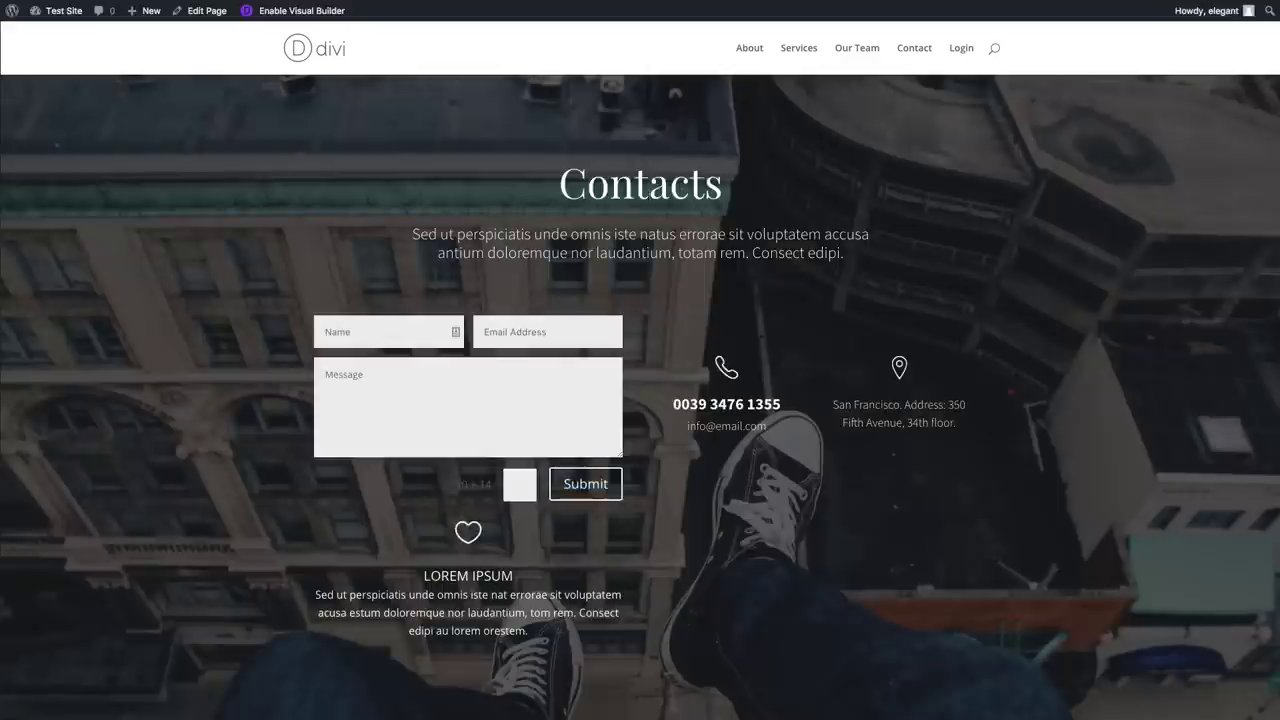
scroll(652, 208, down, 2)
scroll(640, 268, up, 2)
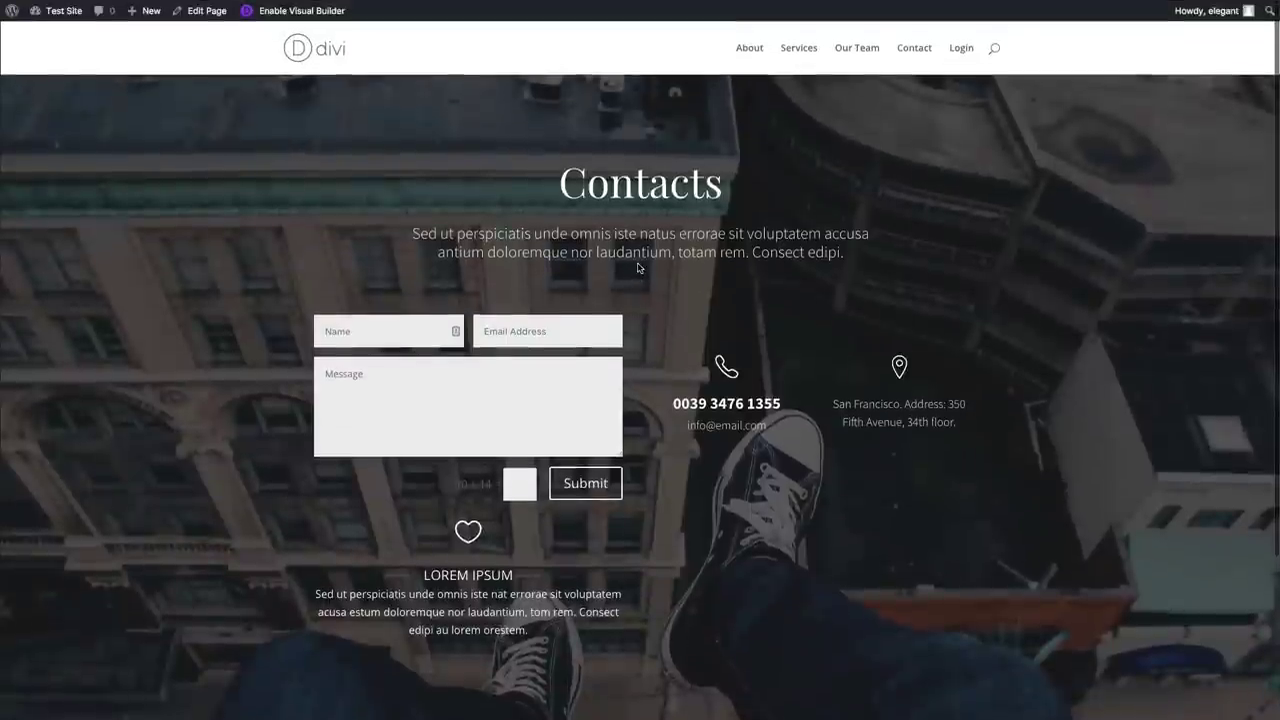